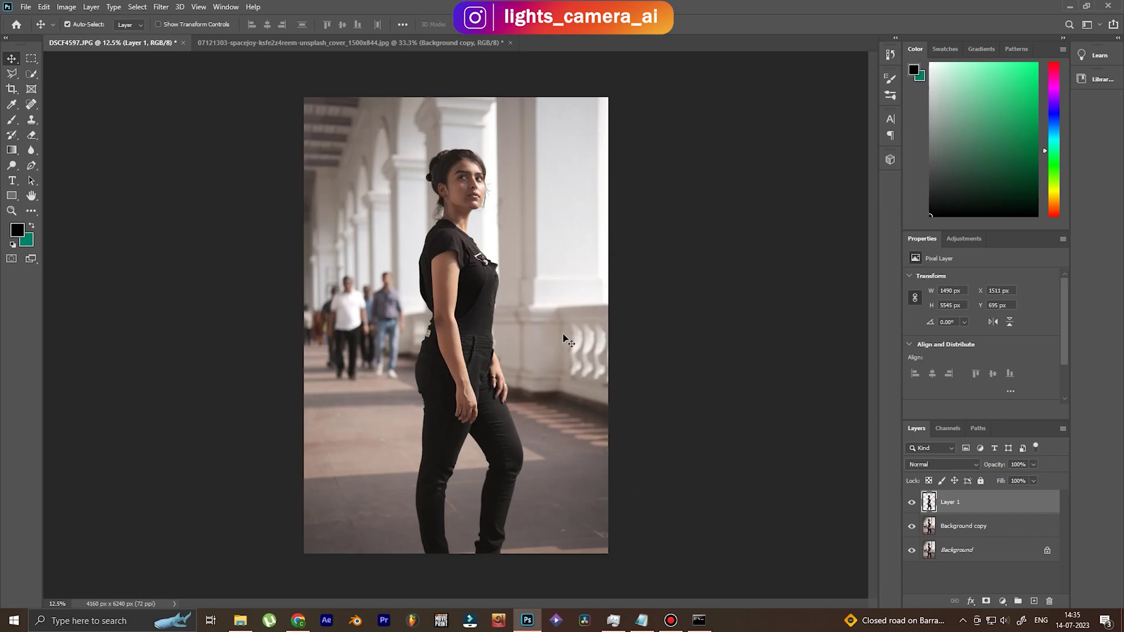
Step: Bring the cut-out woman into the room, shrink her to about a quarter, and place her beside the plant
left_click_drag(469, 292, 456, 354)
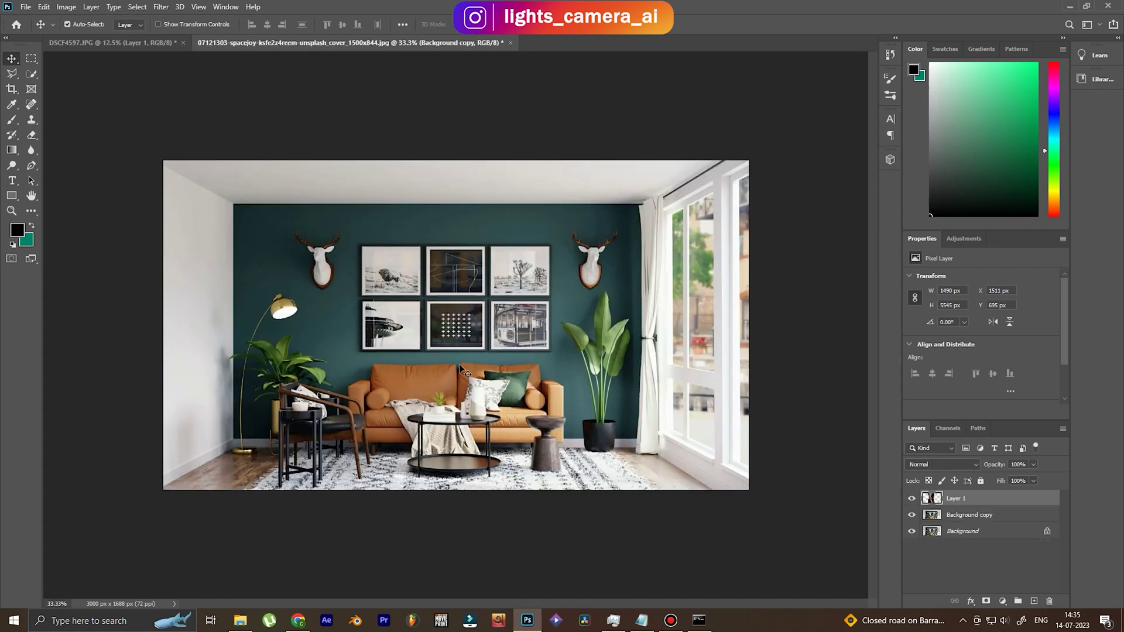
key("ctrl+t")
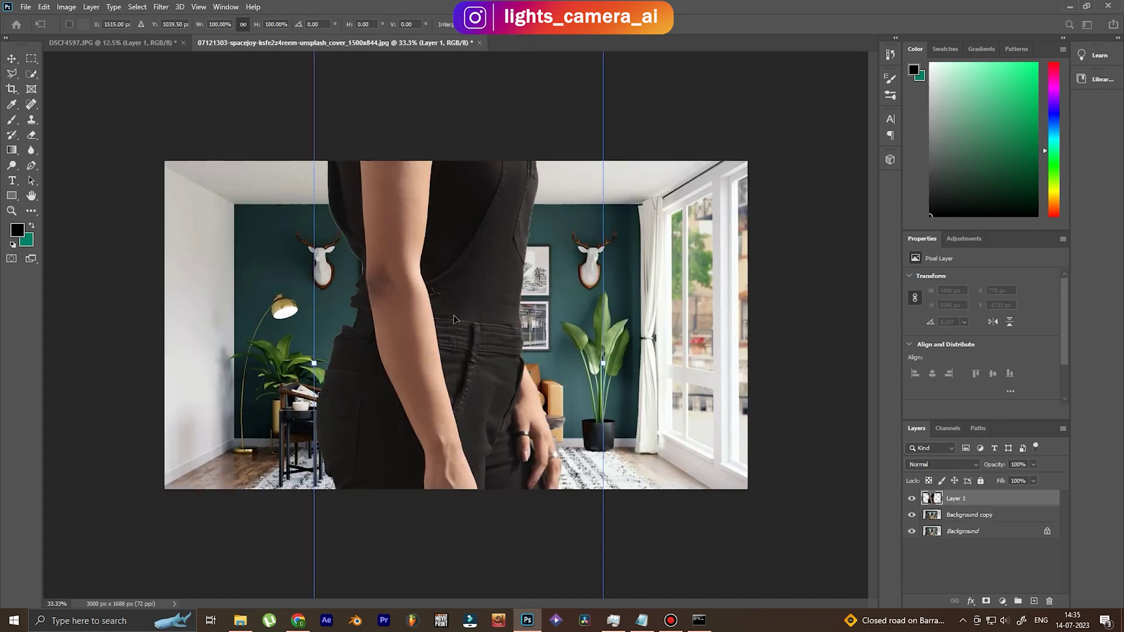
key("ctrl+0")
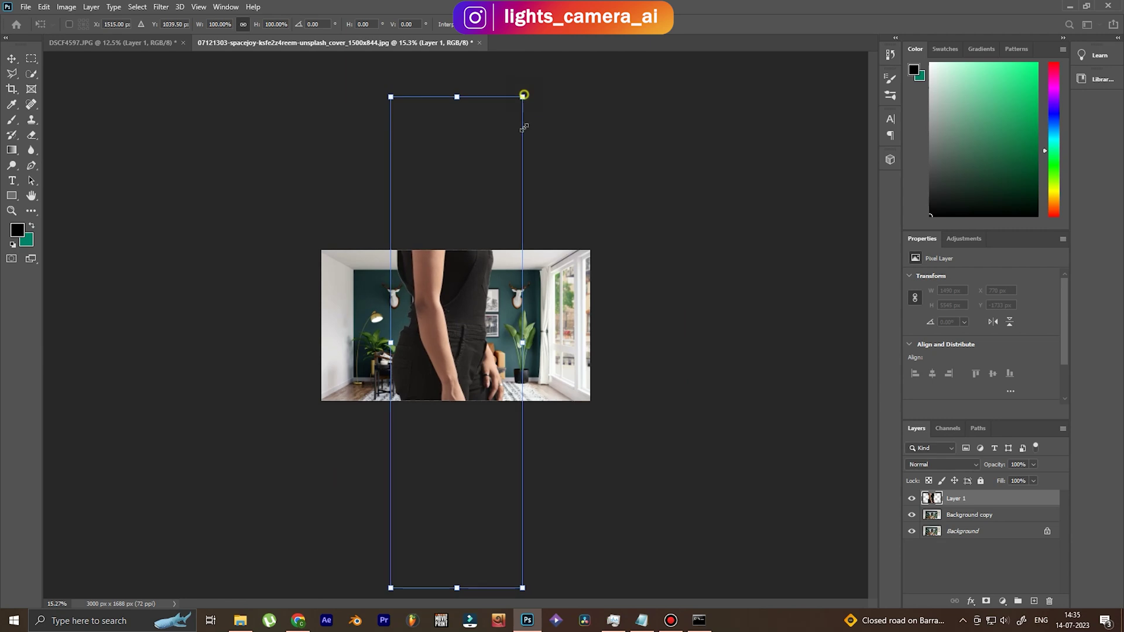
left_click_drag(523, 95, 473, 279)
key("Return")
key("ctrl+0")
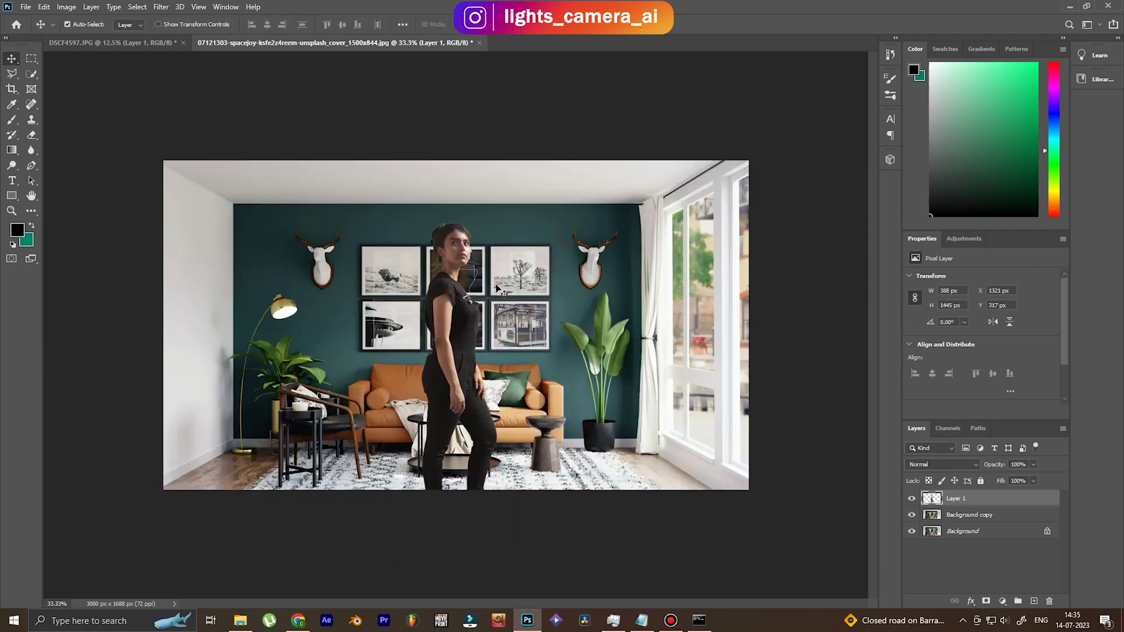
left_click_drag(445, 342, 537, 340)
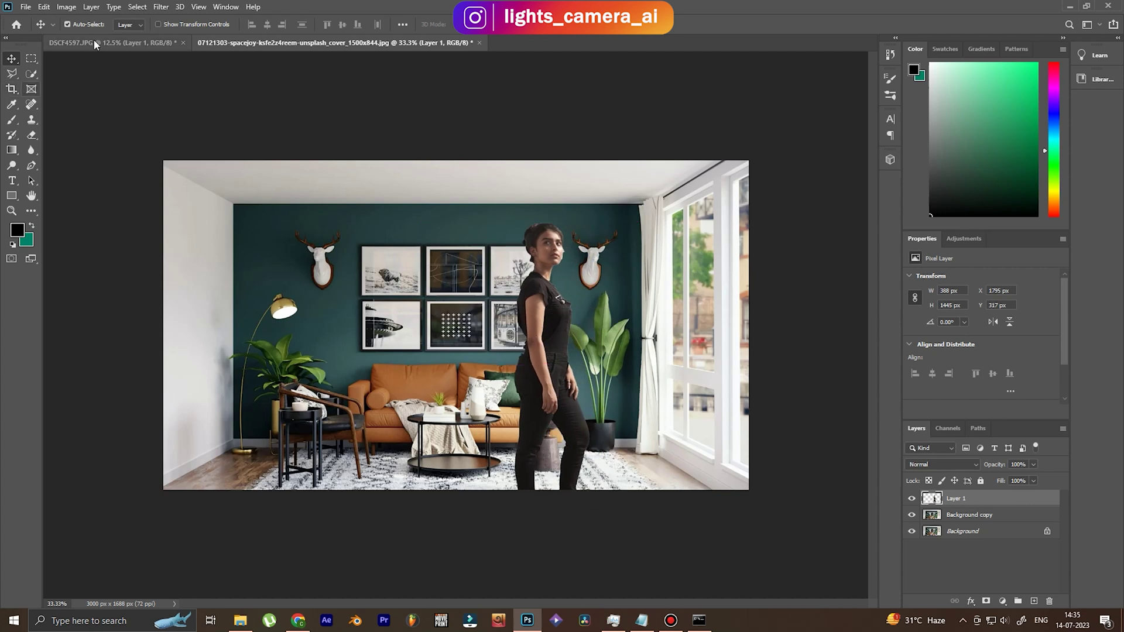
Step: Crop the canvas to a 1688 px wide square
left_click(67, 7)
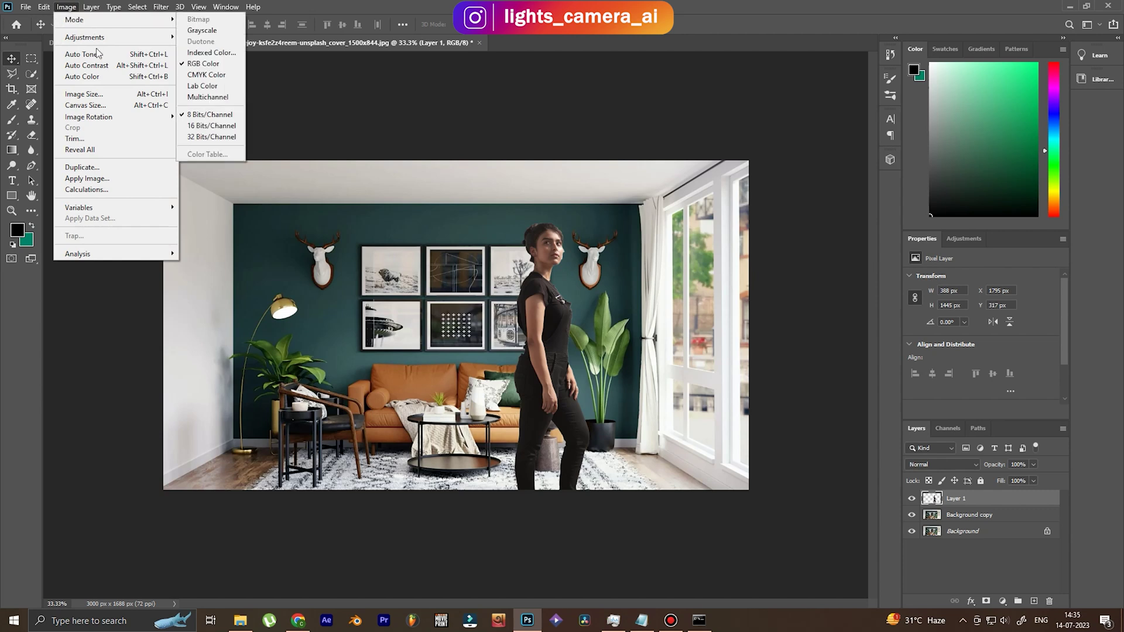
left_click(85, 105)
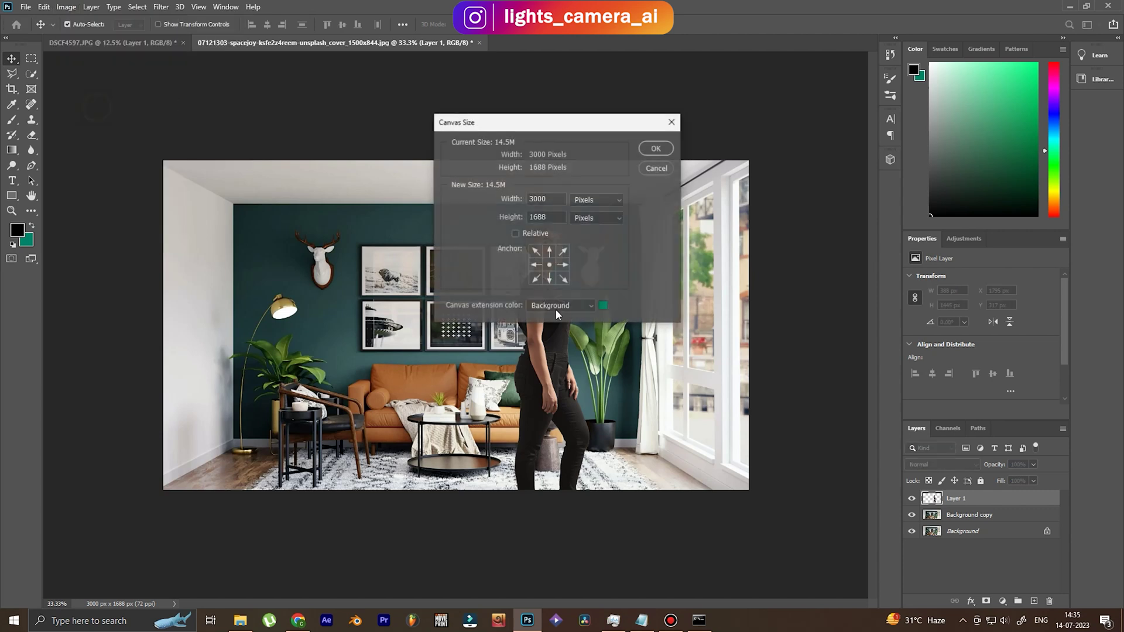
double_click(536, 199)
type("1688")
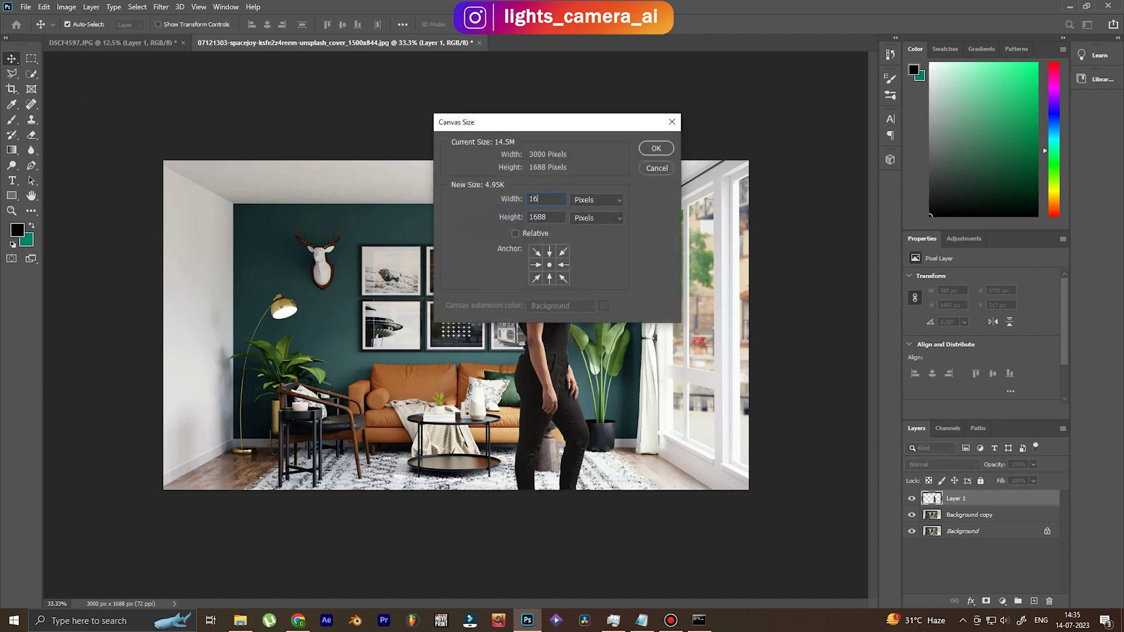
left_click(656, 149)
left_click(520, 234)
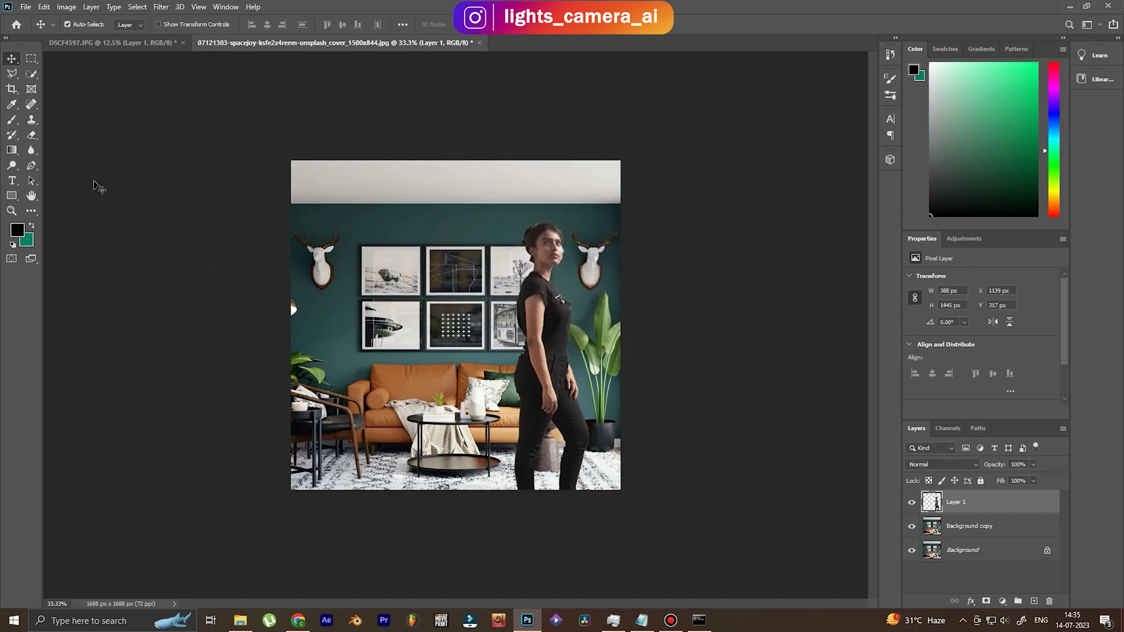
Step: Move the woman left and shift the room photo to show the window, aligned to the top edge
left_click_drag(557, 324, 423, 322)
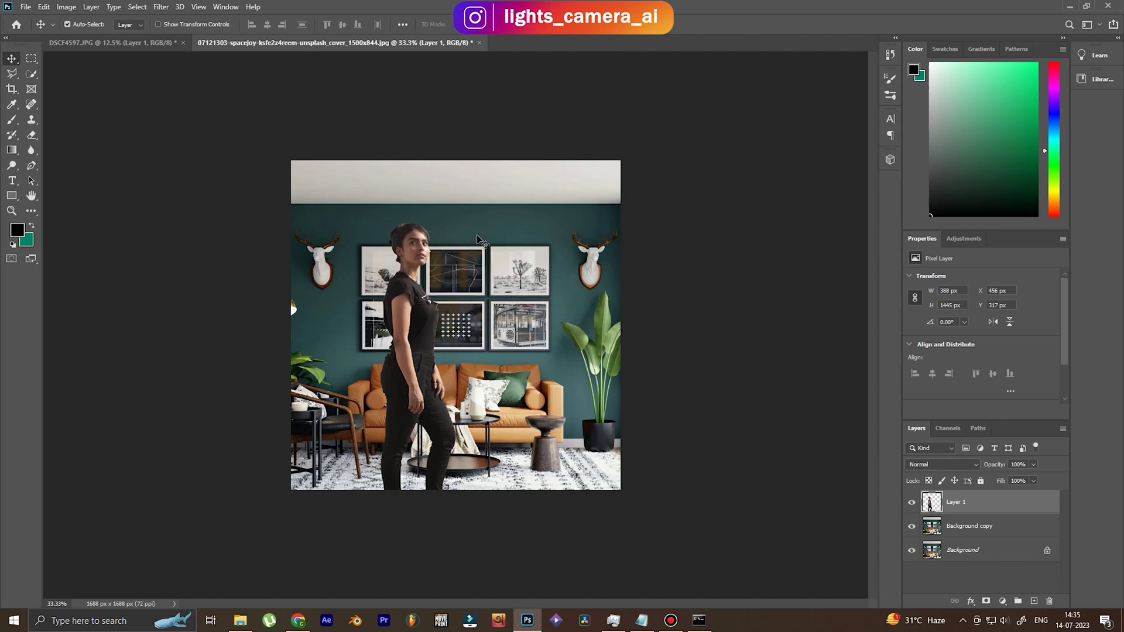
left_click_drag(562, 265, 467, 282)
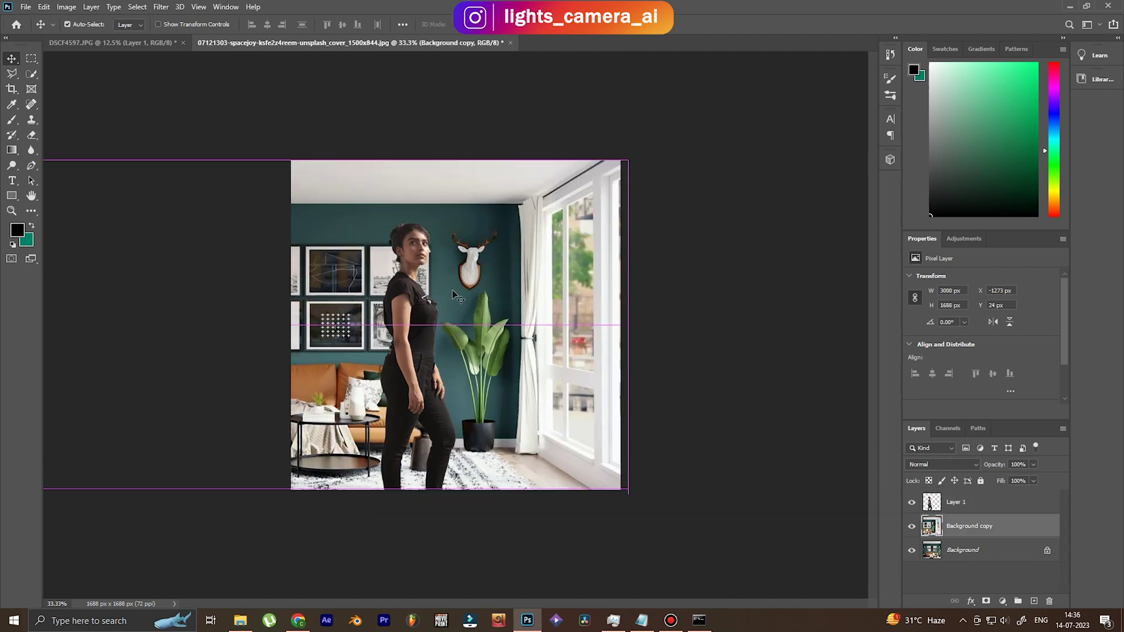
left_click_drag(417, 318, 518, 322)
Step: Enlarge the woman and room layers together, then reselect only the woman's layer
left_click(921, 495)
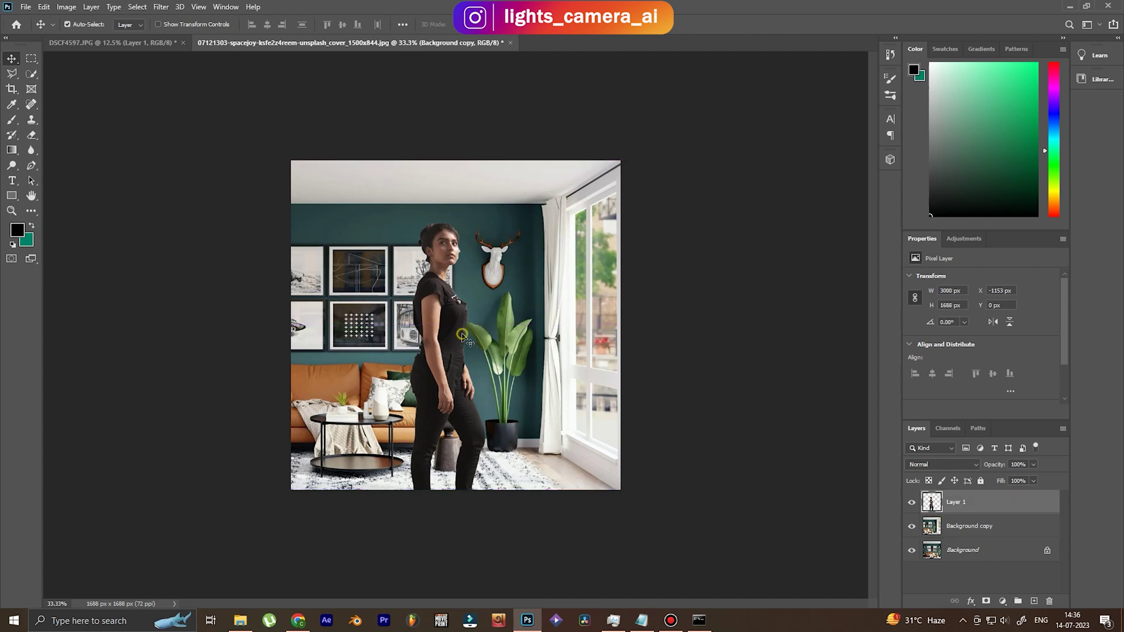
left_click(1005, 532, "ctrl")
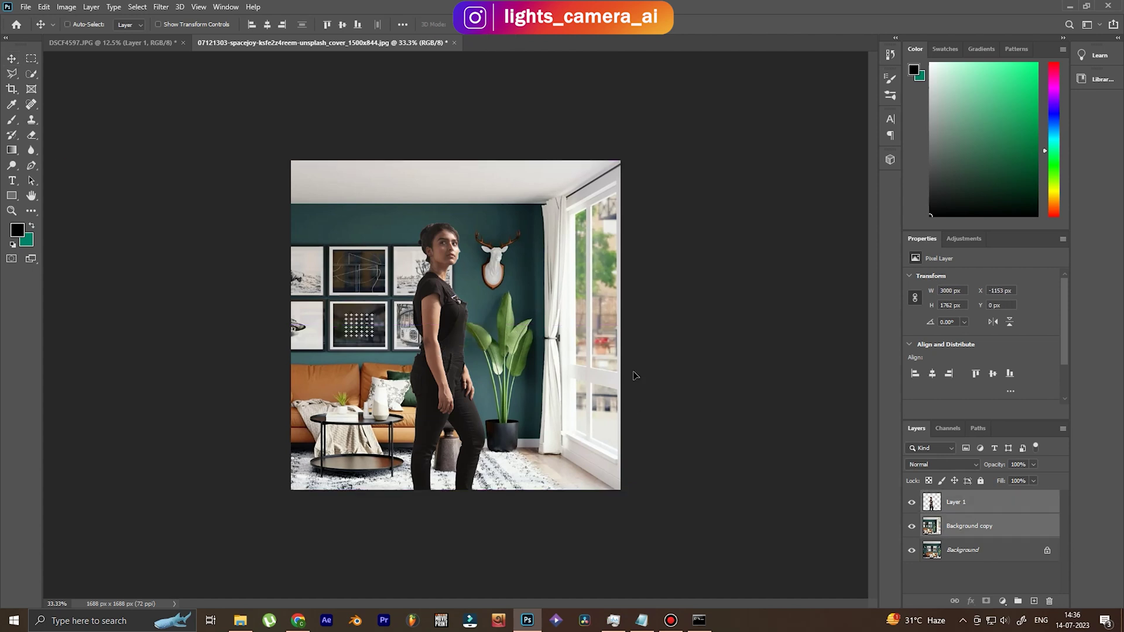
key("ctrl+t")
left_click_drag(651, 158, 730, 118)
left_click_drag(604, 259, 597, 260)
key("Return")
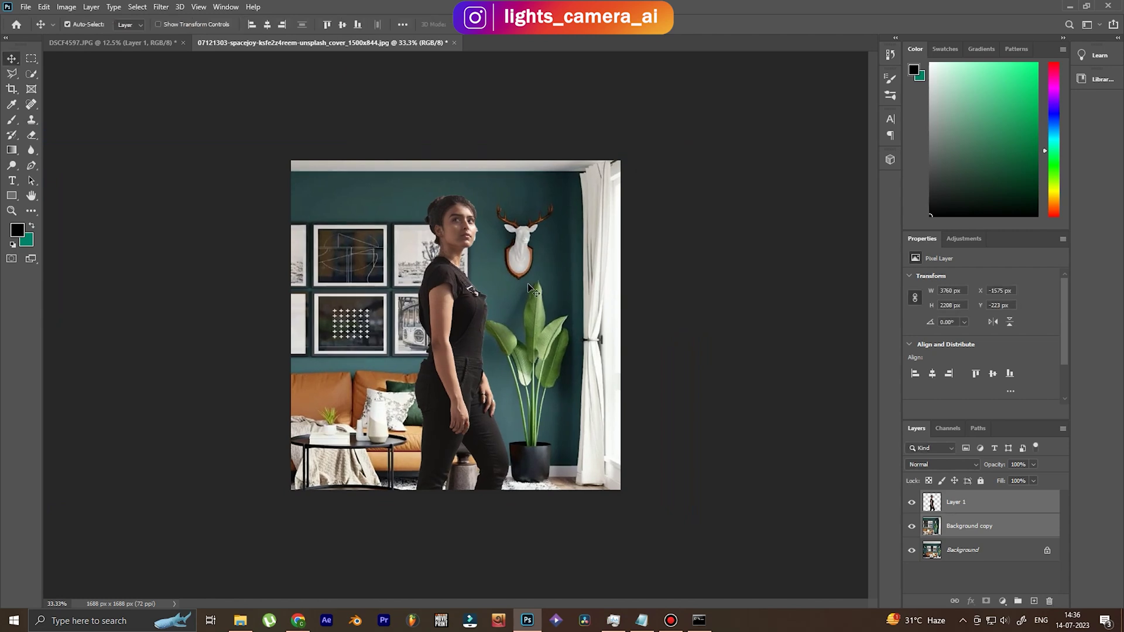
left_click(965, 507)
Step: Erase the light fringe beside the woman's cheek with a 23 px eraser, then view at 50%
key("ctrl+plus")
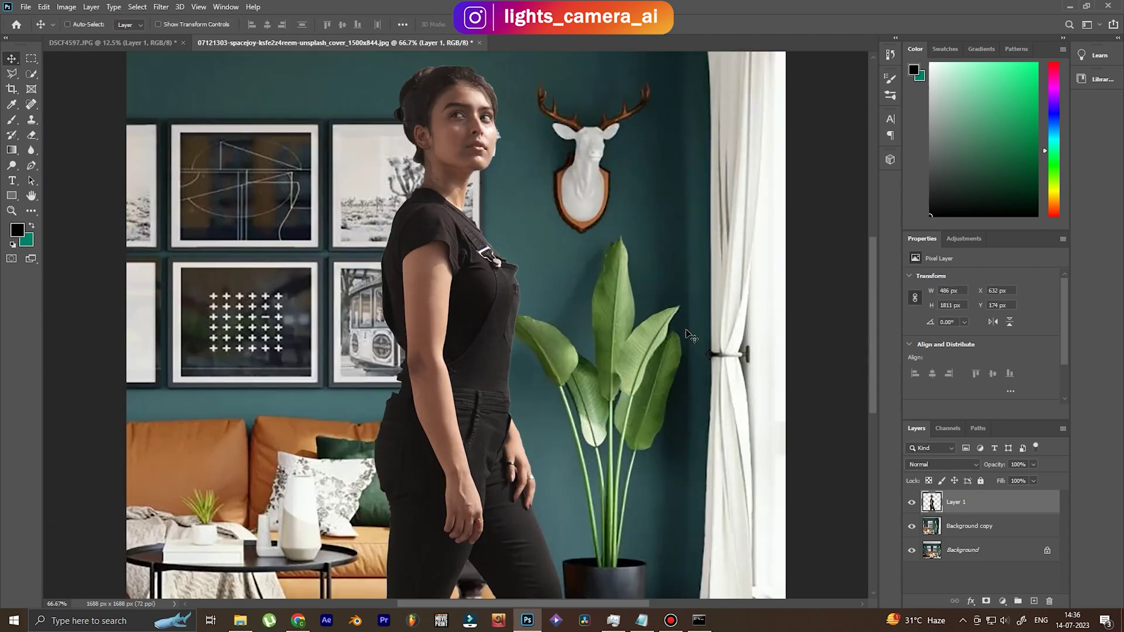
key("ctrl+plus")
left_click_drag(648, 329, 539, 199)
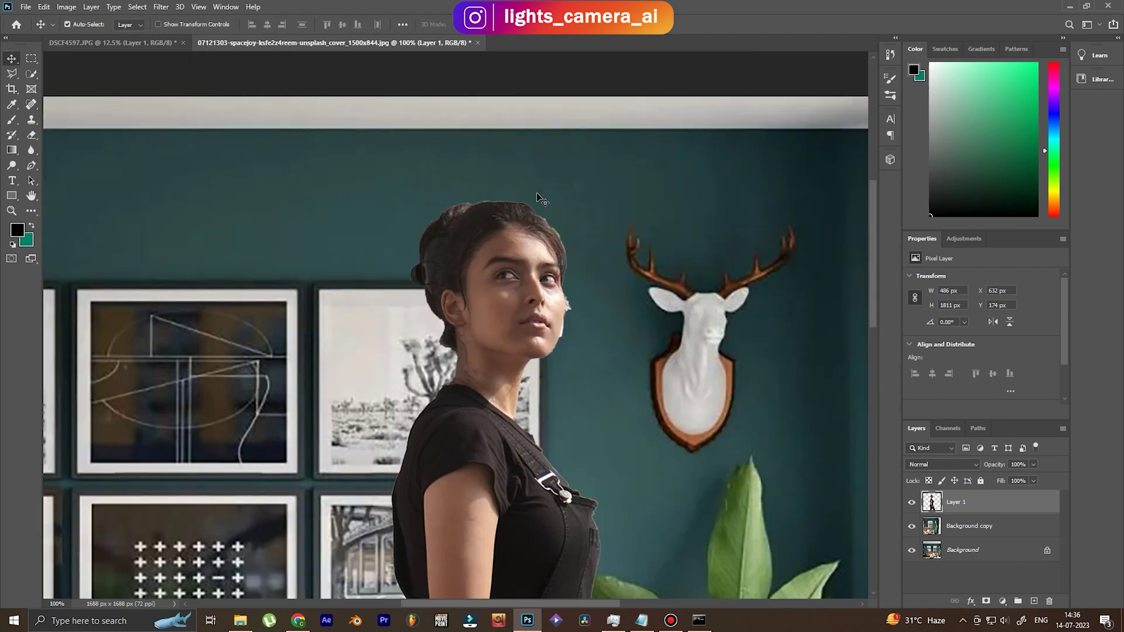
left_click(31, 135)
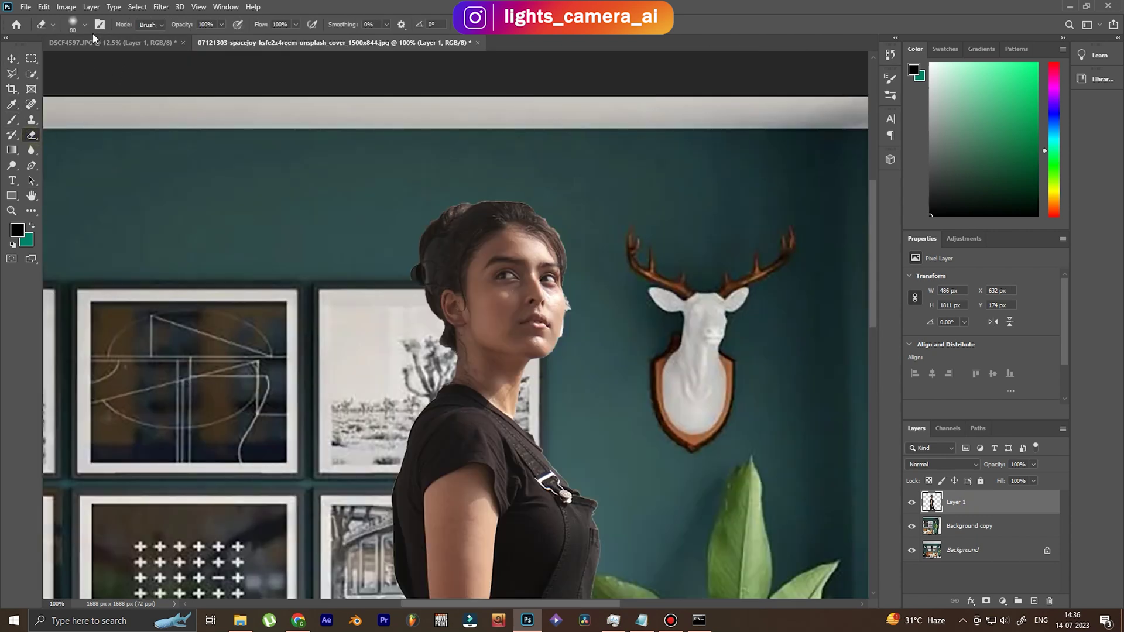
left_click(85, 24)
left_click_drag(82, 63, 75, 63)
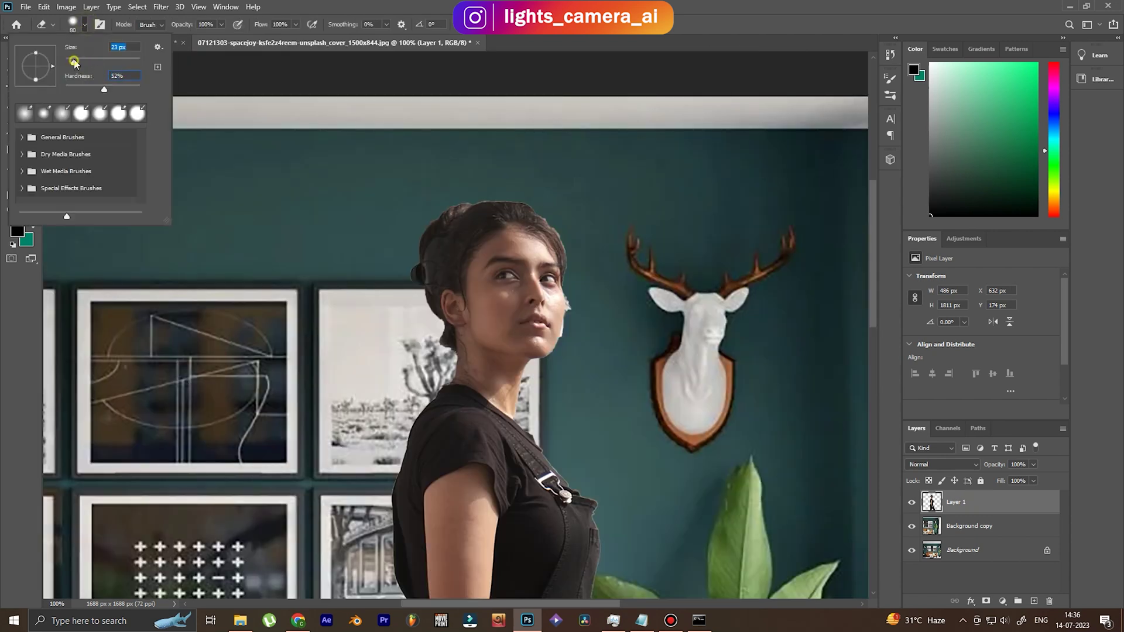
left_click(574, 315)
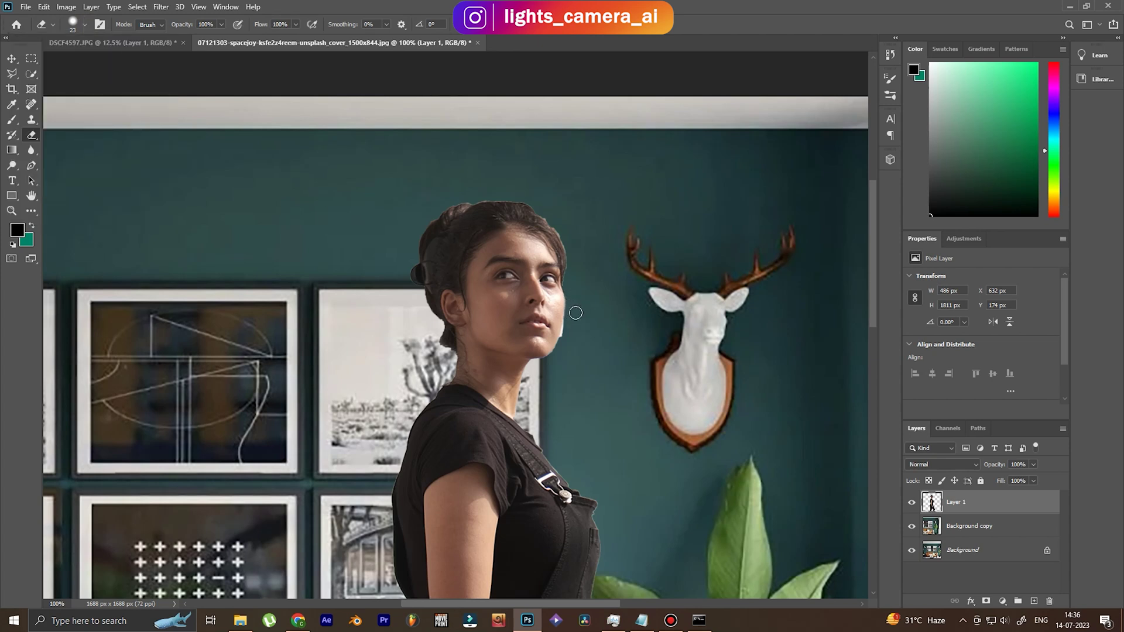
left_click_drag(571, 327, 566, 334)
key("ctrl+0")
key("ctrl+minus")
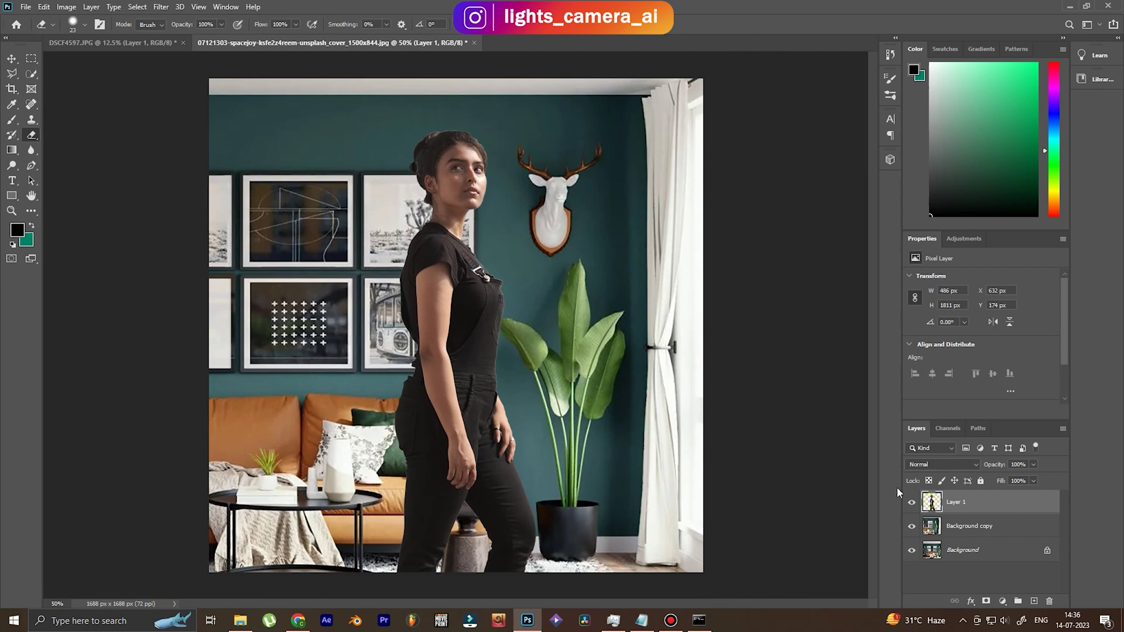
Step: Increase the woman's contrast with a Brightness/Contrast adjustment
left_click(66, 6)
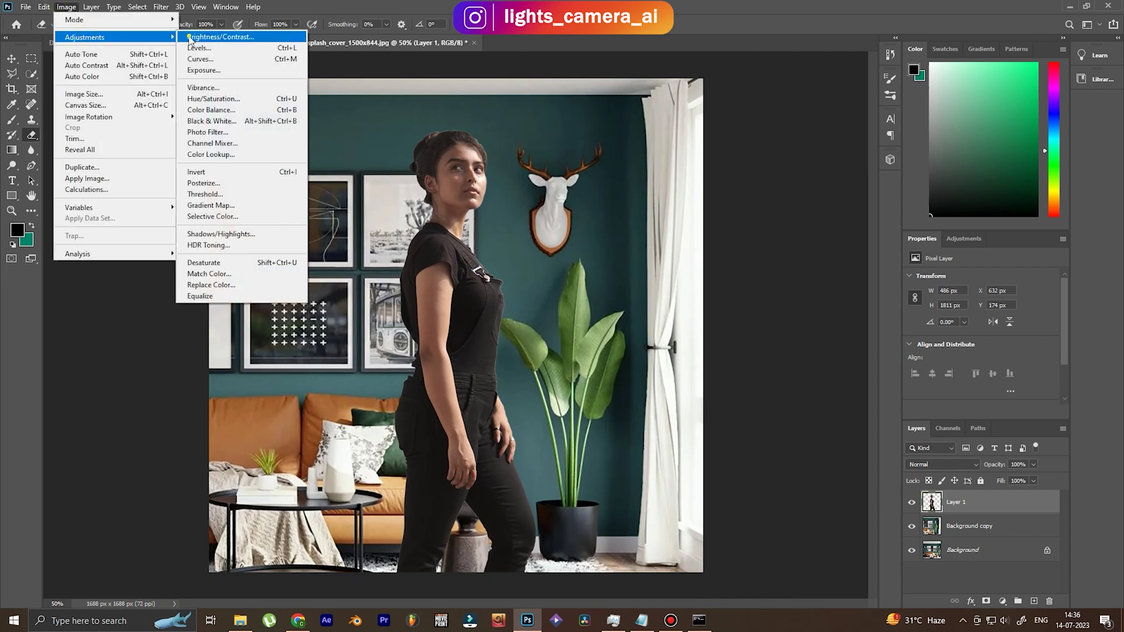
left_click(470, 316)
mouse_move(774, 517)
left_mouse_down()
mouse_move(801, 519)
mouse_move(757, 519)
mouse_move(791, 520)
mouse_move(783, 489)
mouse_move(788, 515)
mouse_move(764, 517)
mouse_move(782, 517)
left_mouse_up()
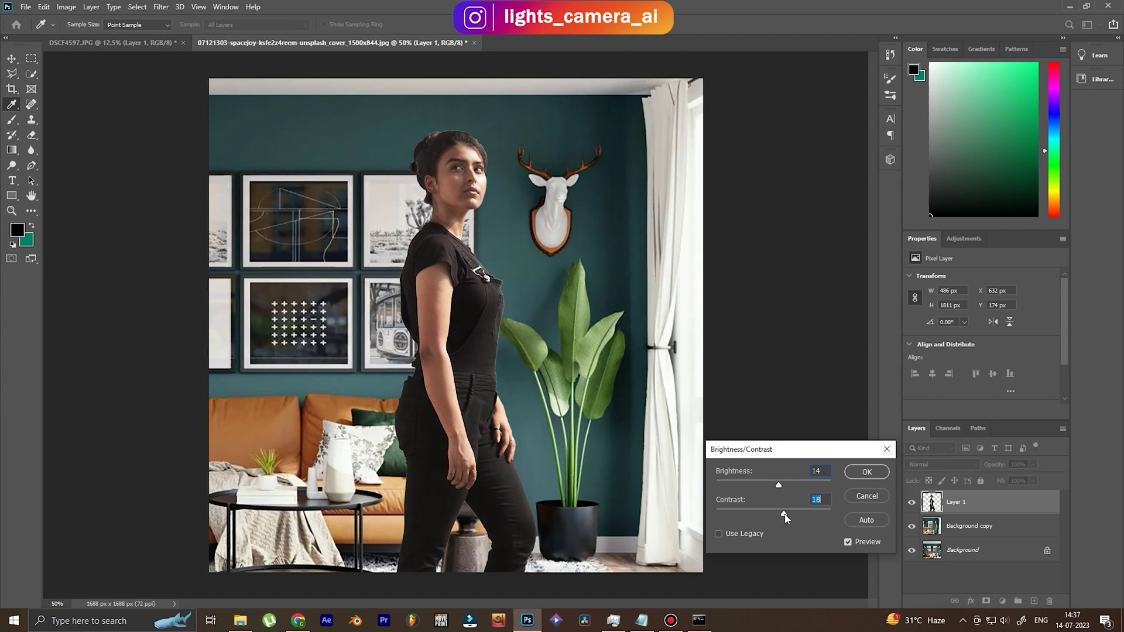
left_click(866, 472)
key("e")
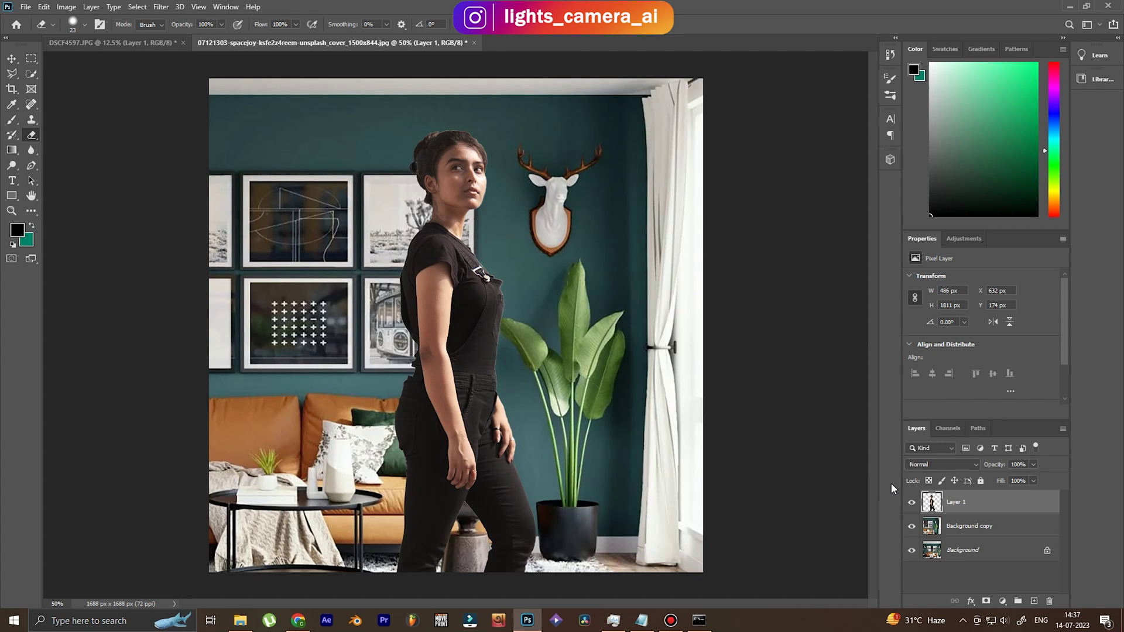
Step: Apply a Gaussian Blur of radius 2.6 to the room background layer
left_click(964, 530)
left_click(161, 7)
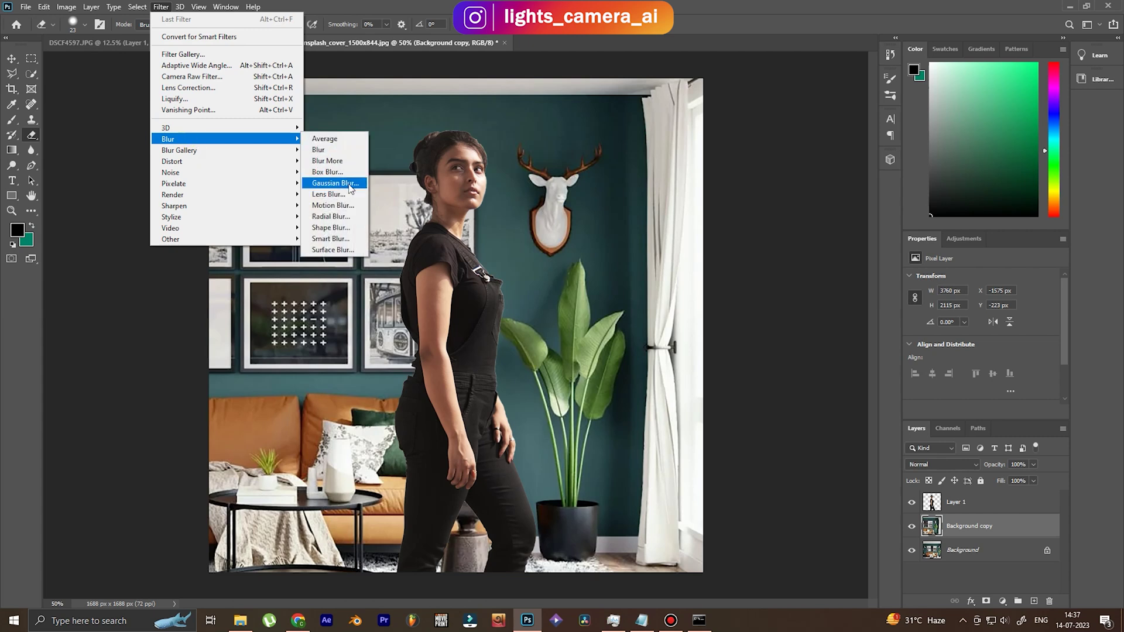
left_click(350, 184)
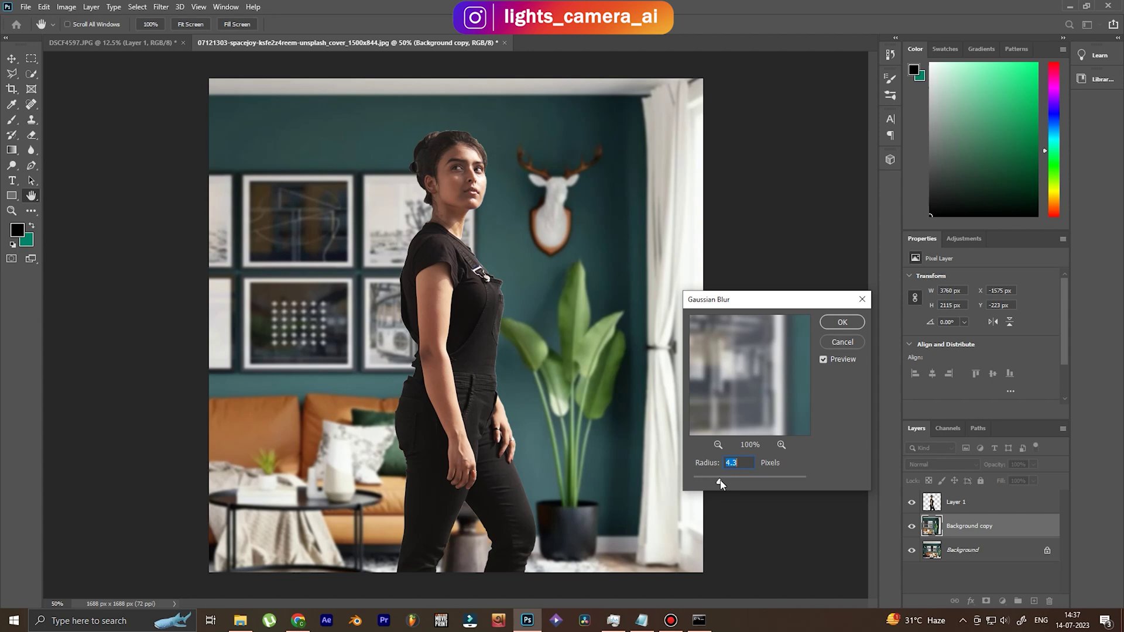
mouse_move(720, 483)
left_mouse_down()
mouse_move(710, 483)
mouse_move(720, 484)
left_mouse_up()
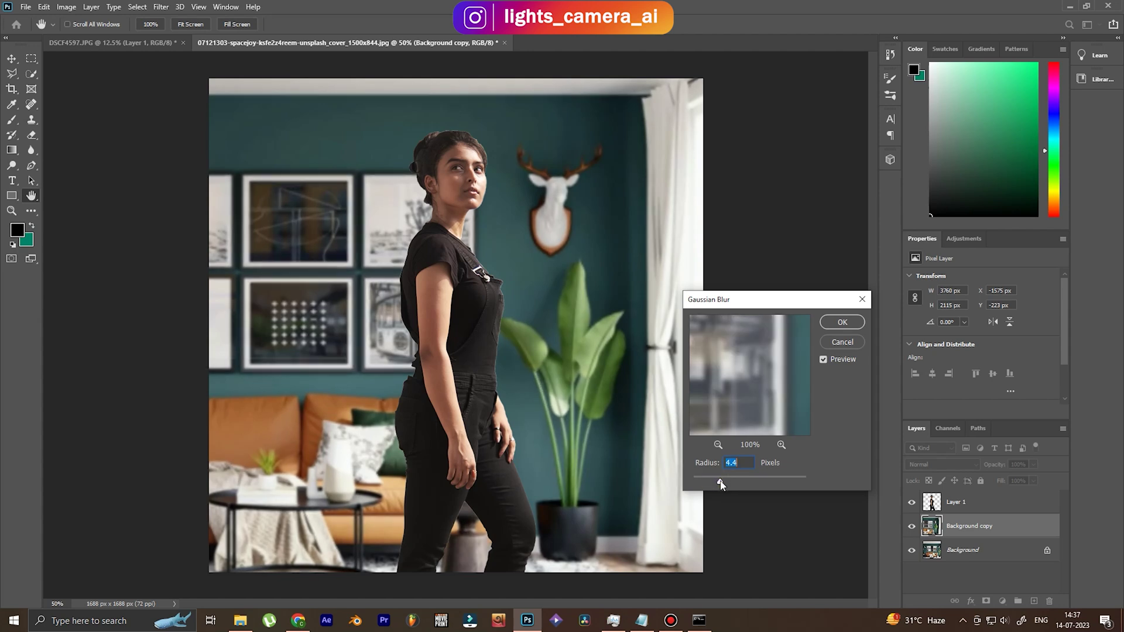
left_click(838, 324)
key("e")
key("alt+bracketright")
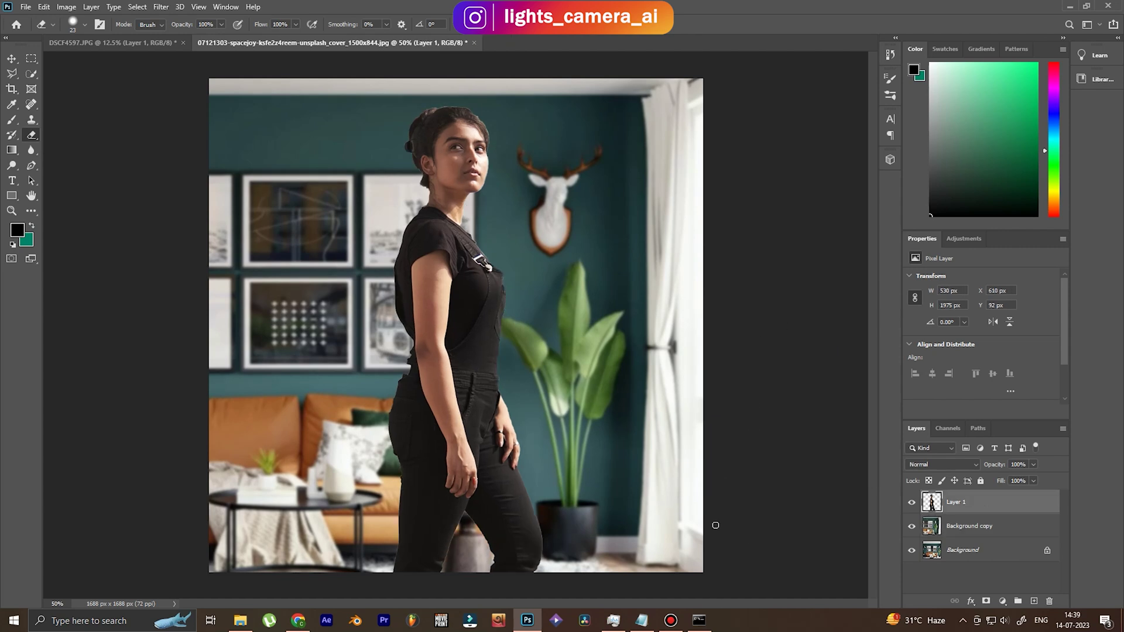
left_click(699, 620)
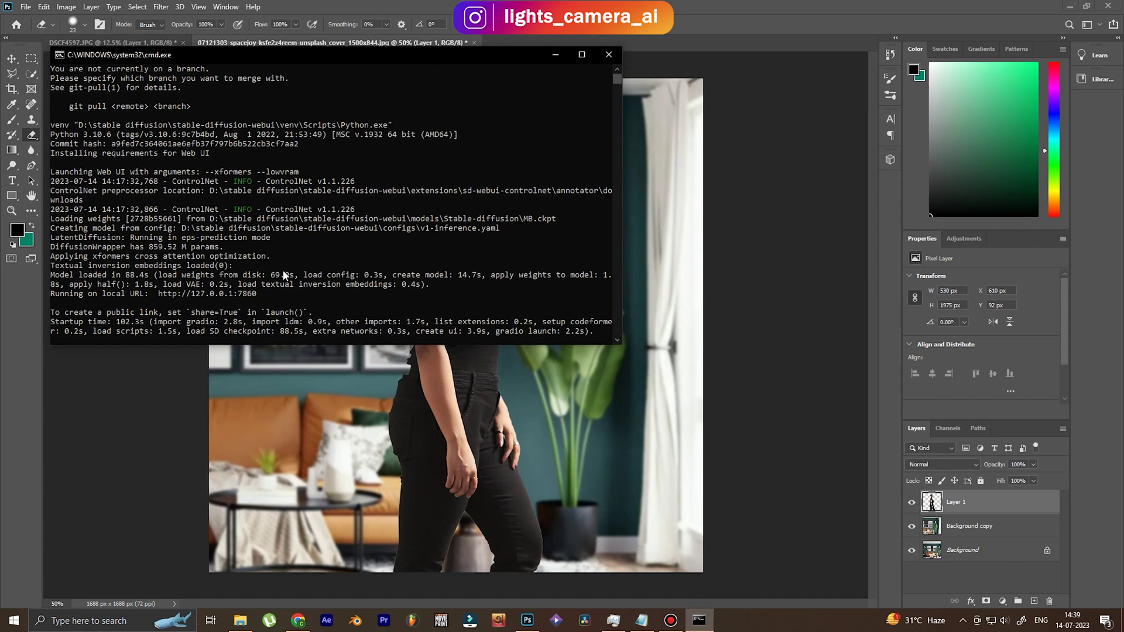
left_click_drag(269, 295, 158, 300)
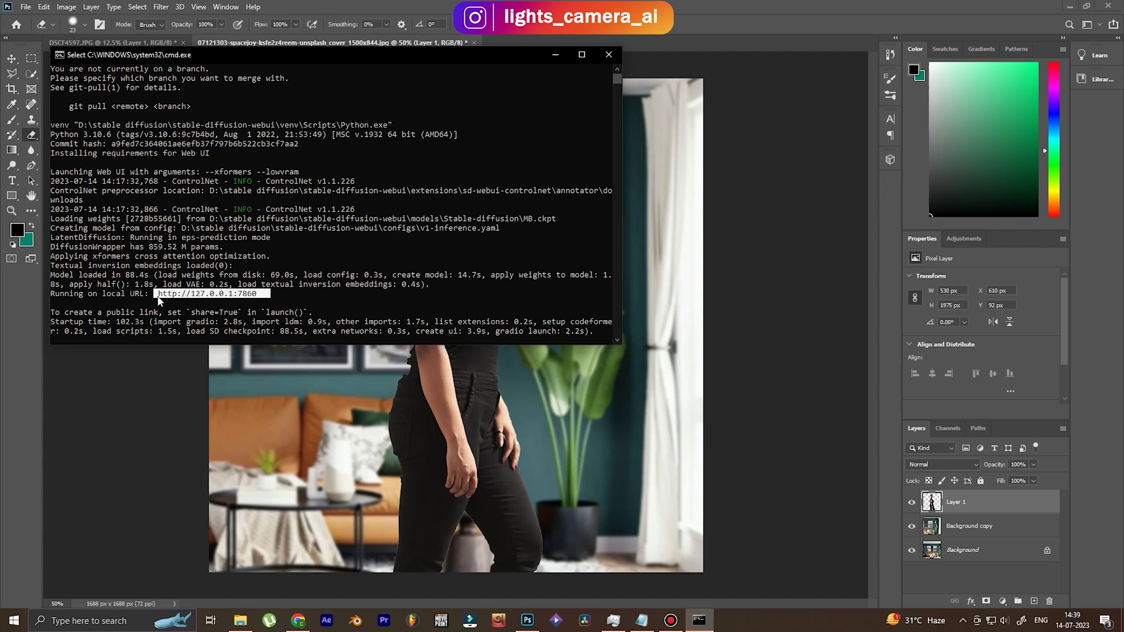
key("ctrl+c")
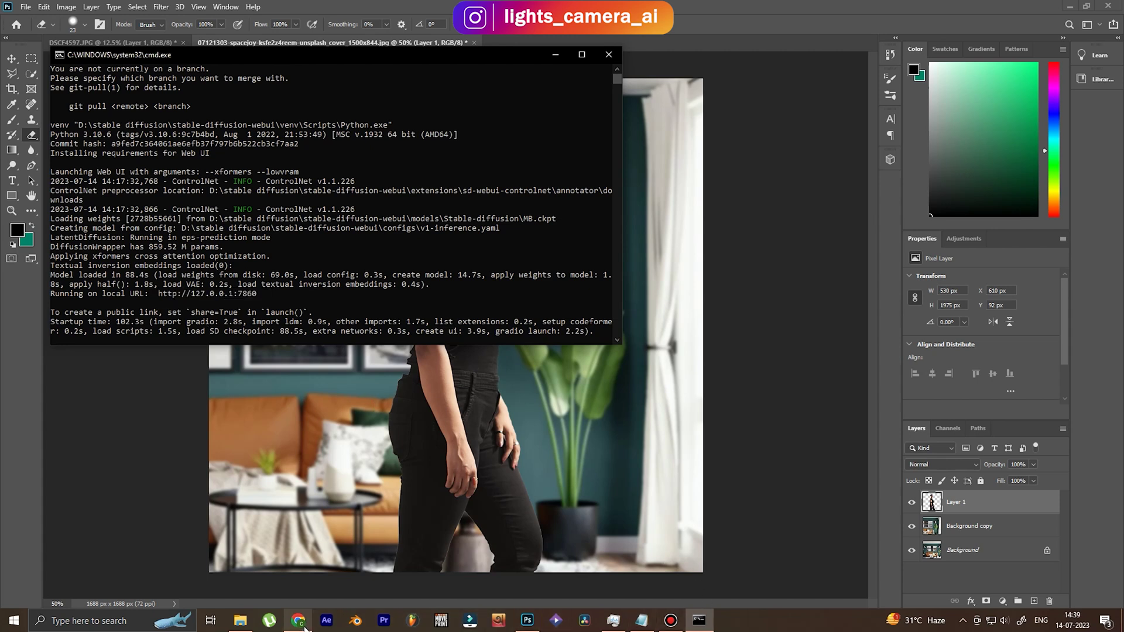
left_click(299, 620)
left_click(205, 32)
key("ctrl+v")
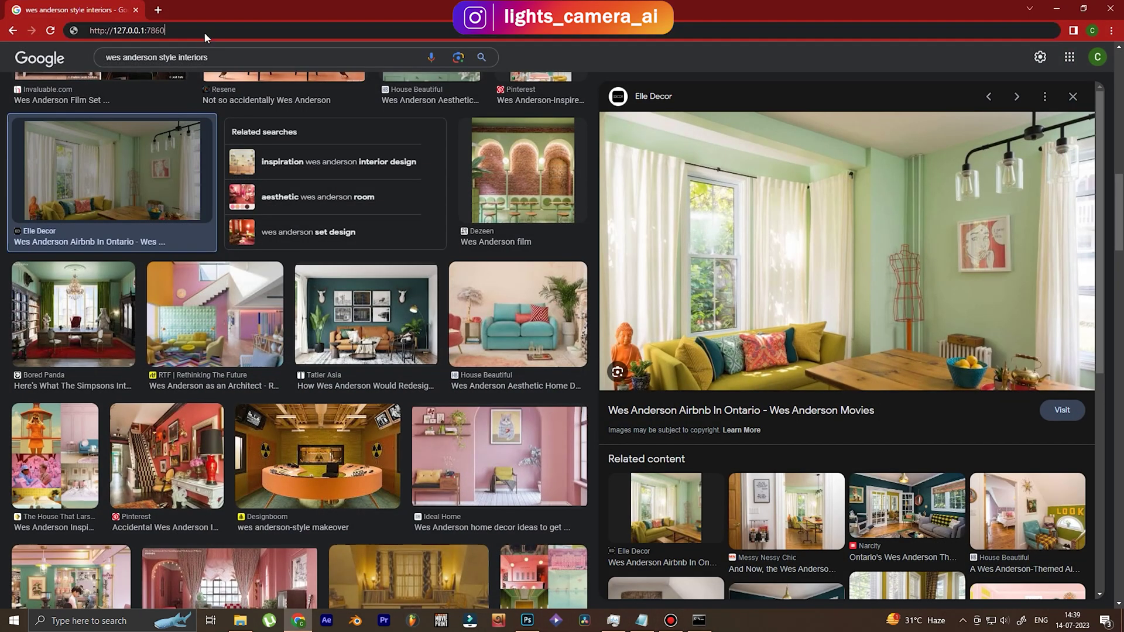
key("Return")
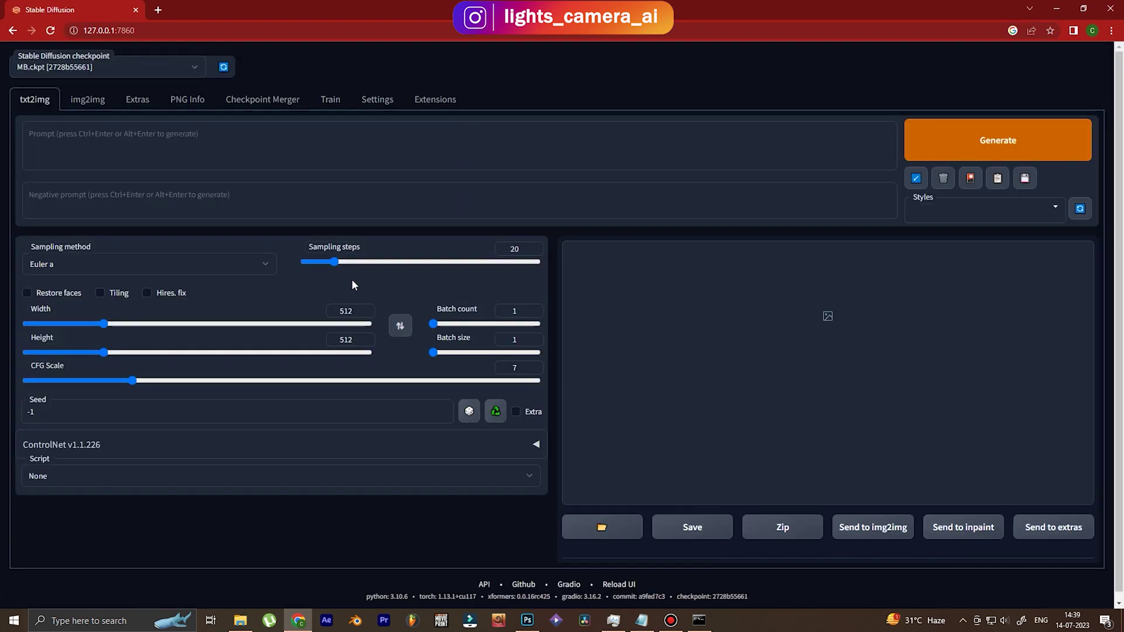
left_click(87, 103)
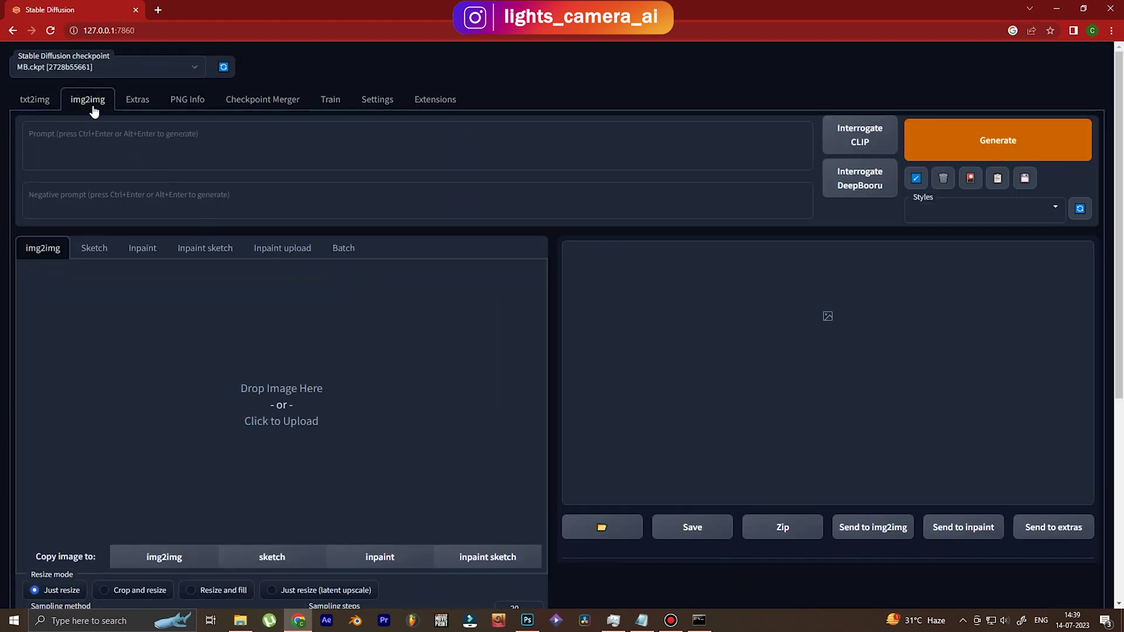
Step: Drag the '1 (1)' image from Quick access into the img2img Drop Image Here area
left_click(240, 621)
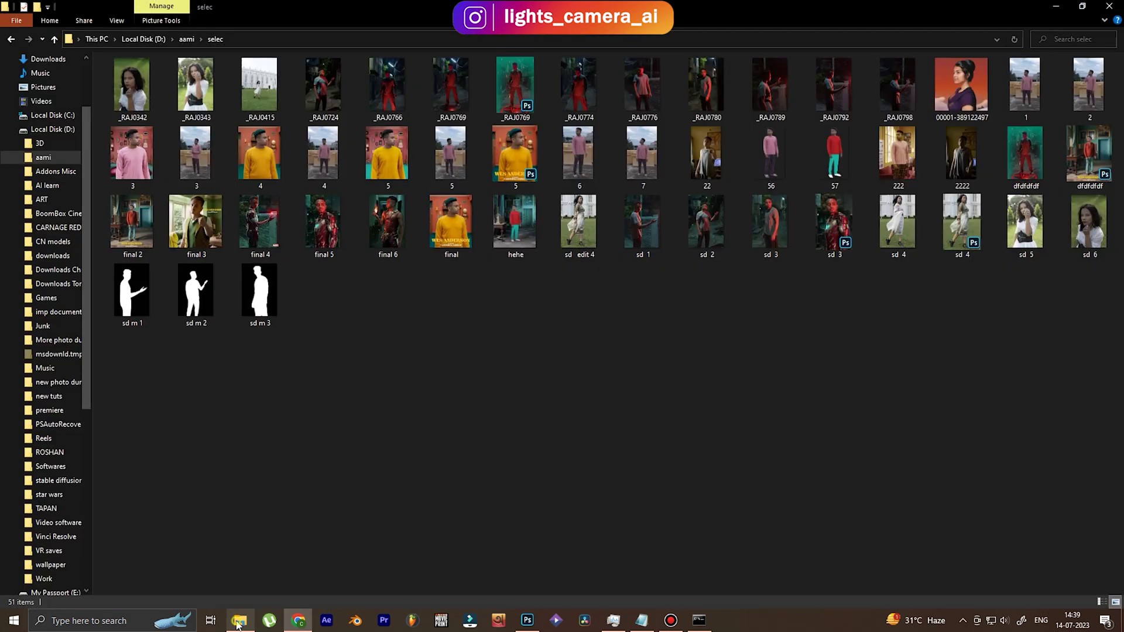
left_click(50, 59)
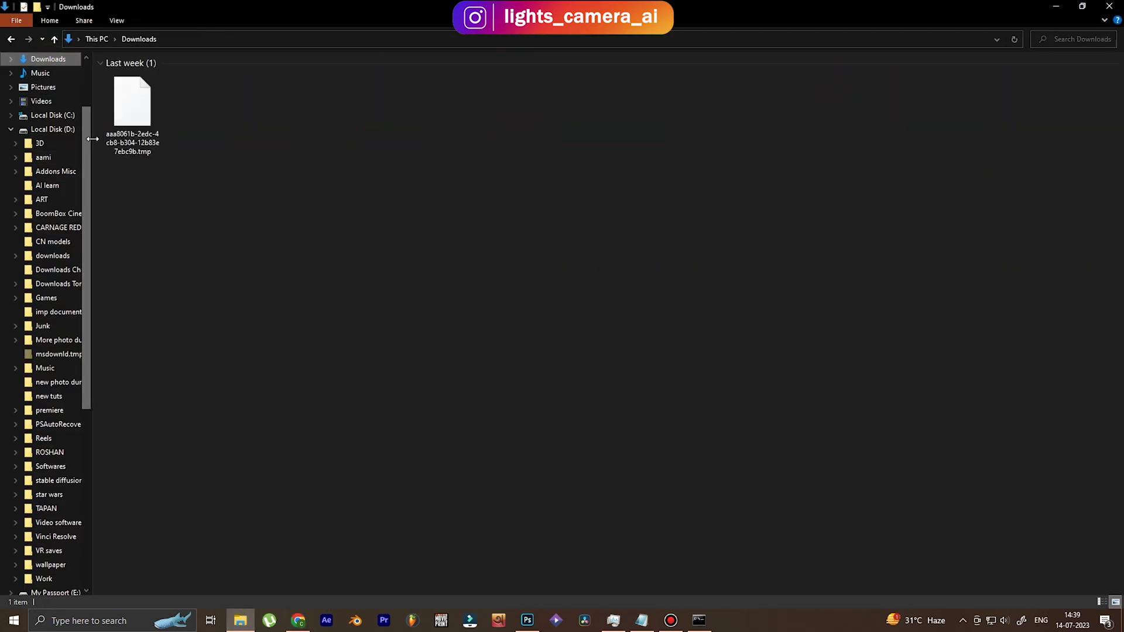
scroll(58, 79, "up", 2)
left_click(47, 68)
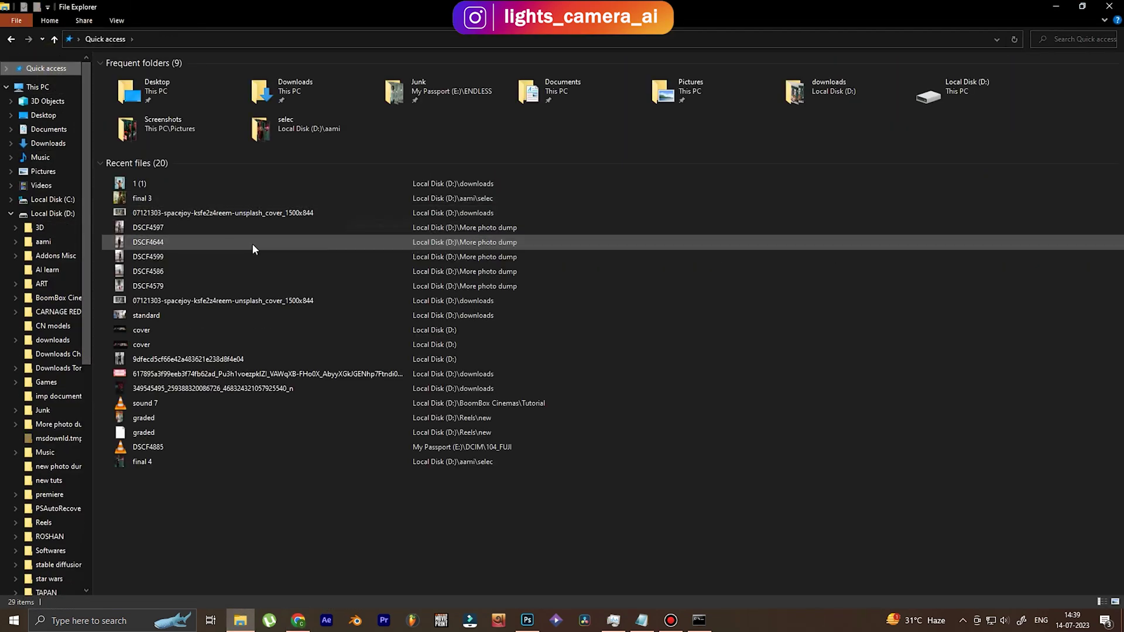
left_click_drag(140, 185, 297, 566)
left_click_drag(268, 471, 261, 419)
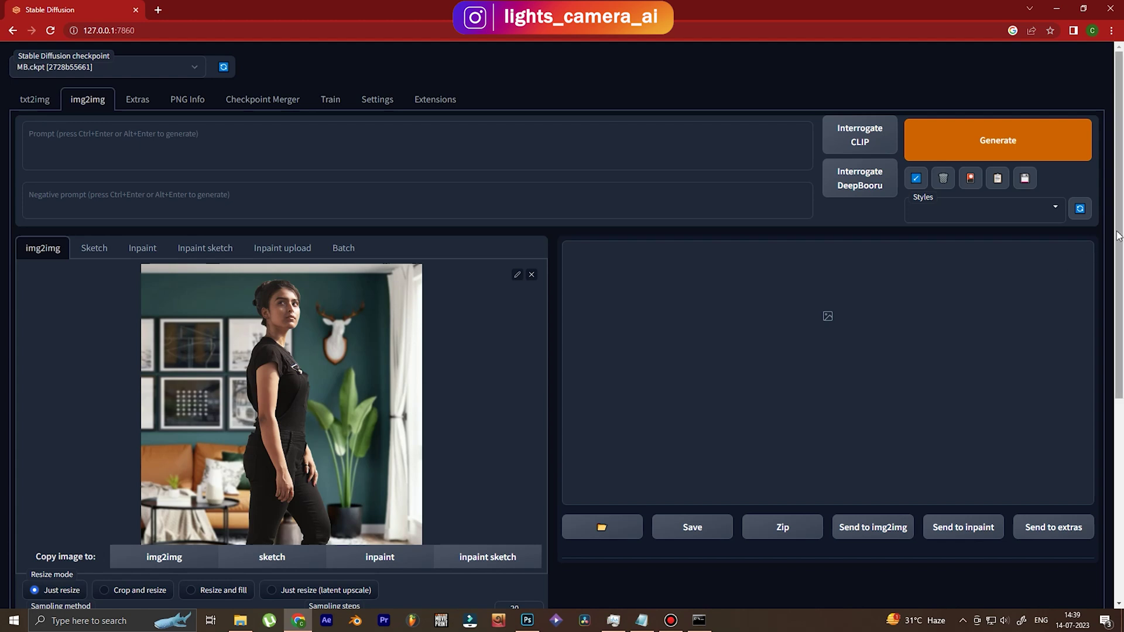
Step: Write 'Wes Anderson' as the start of the generation prompt
scroll(193, 152, "down", 1)
left_click(193, 130)
type("wes")
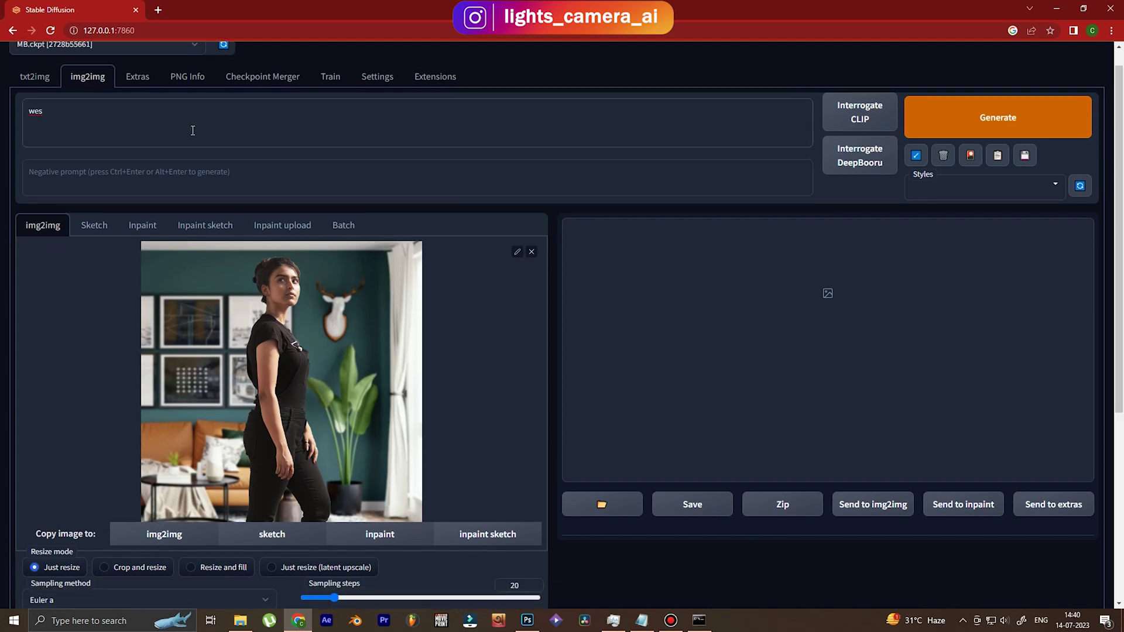
type(" anderson style,")
right_click(64, 119)
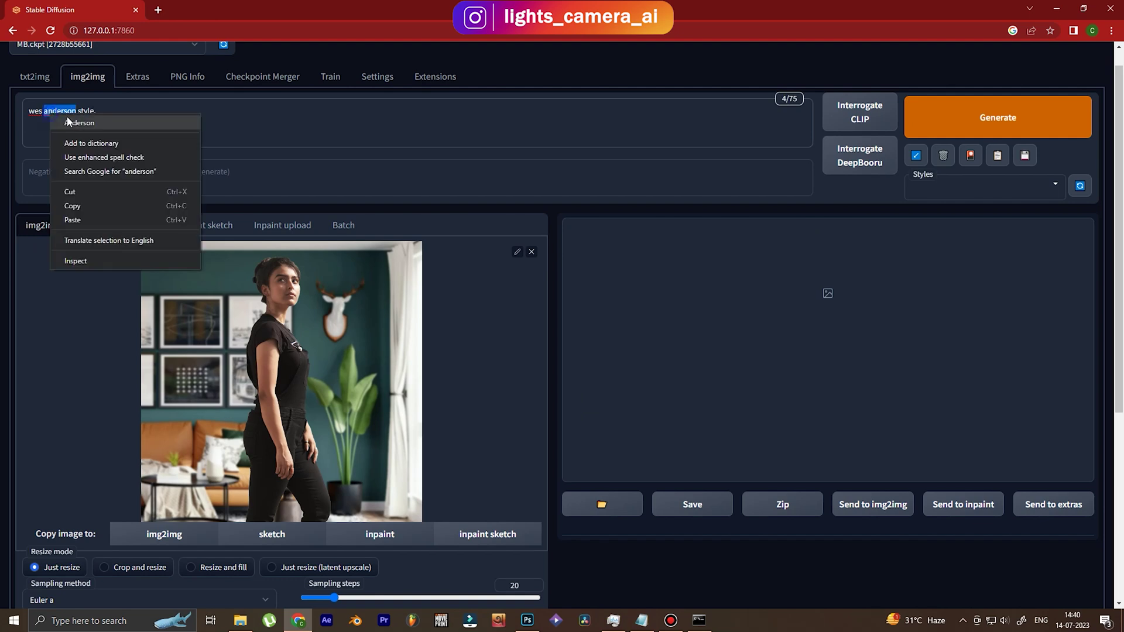
left_click(72, 122)
right_click(37, 115)
left_click(47, 120)
double_click(37, 111)
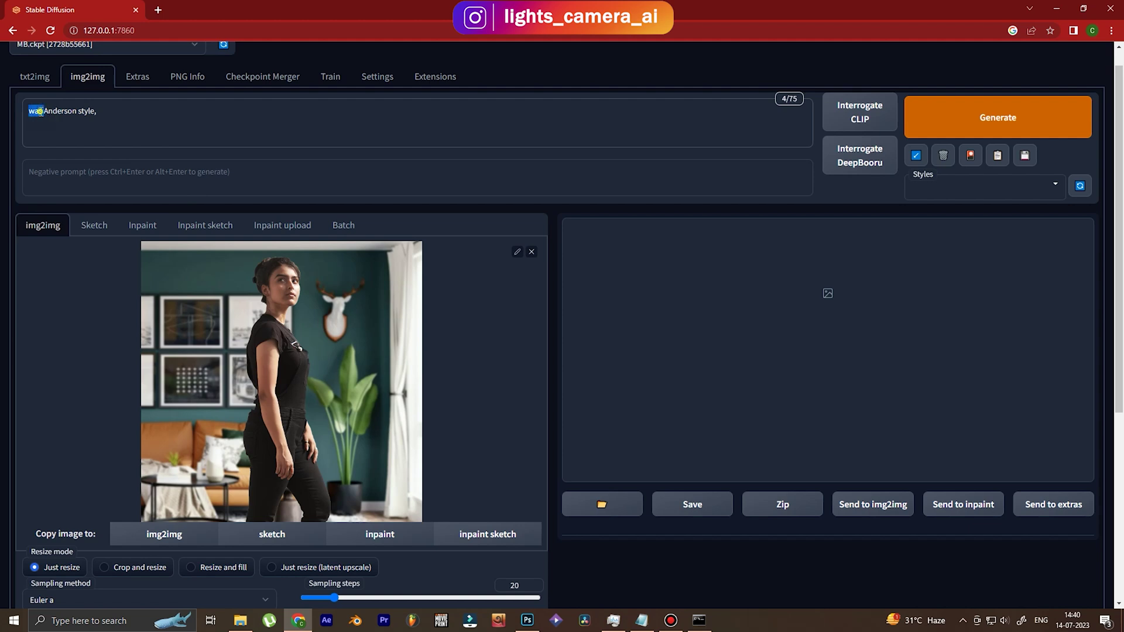
type("Wes")
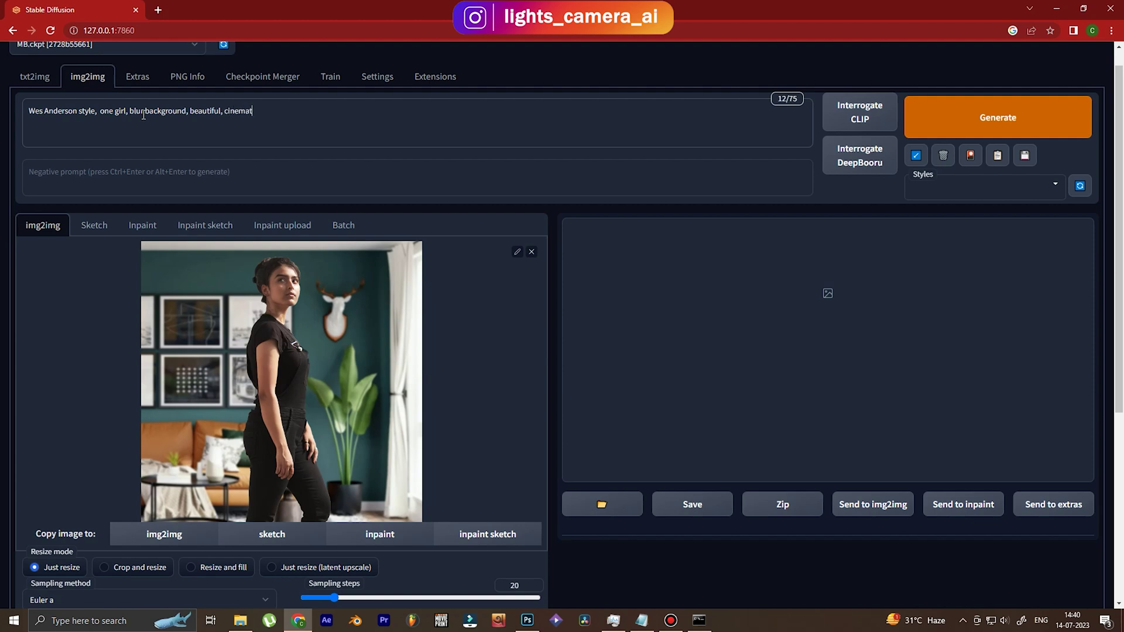
Step: Add the quality terms from the saved Notepad prompts to the prompt
left_click(642, 620)
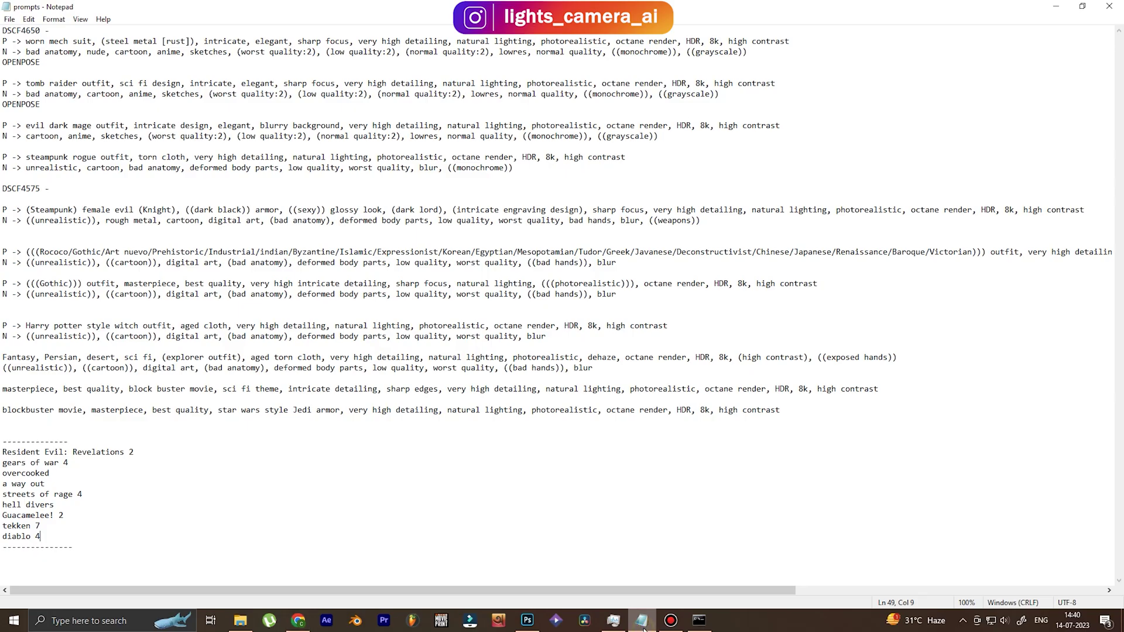
left_click_drag(547, 327, 238, 324)
key("alt+Tab")
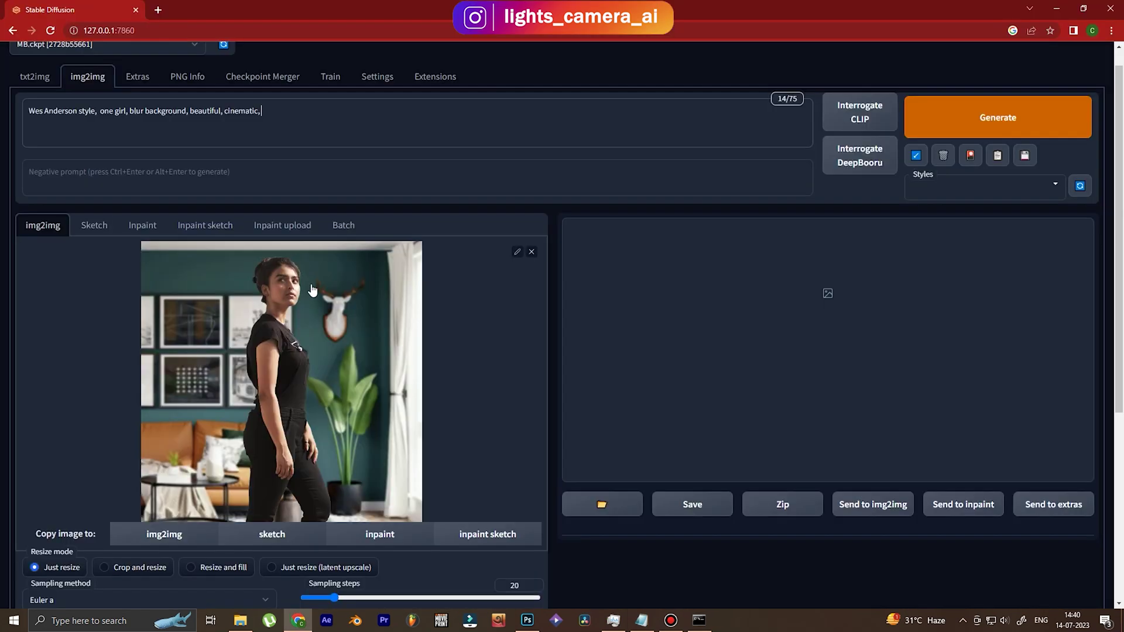
key("ctrl+v")
Step: Paste the saved negative prompt from Notepad into the negative prompt box
key("alt+Tab")
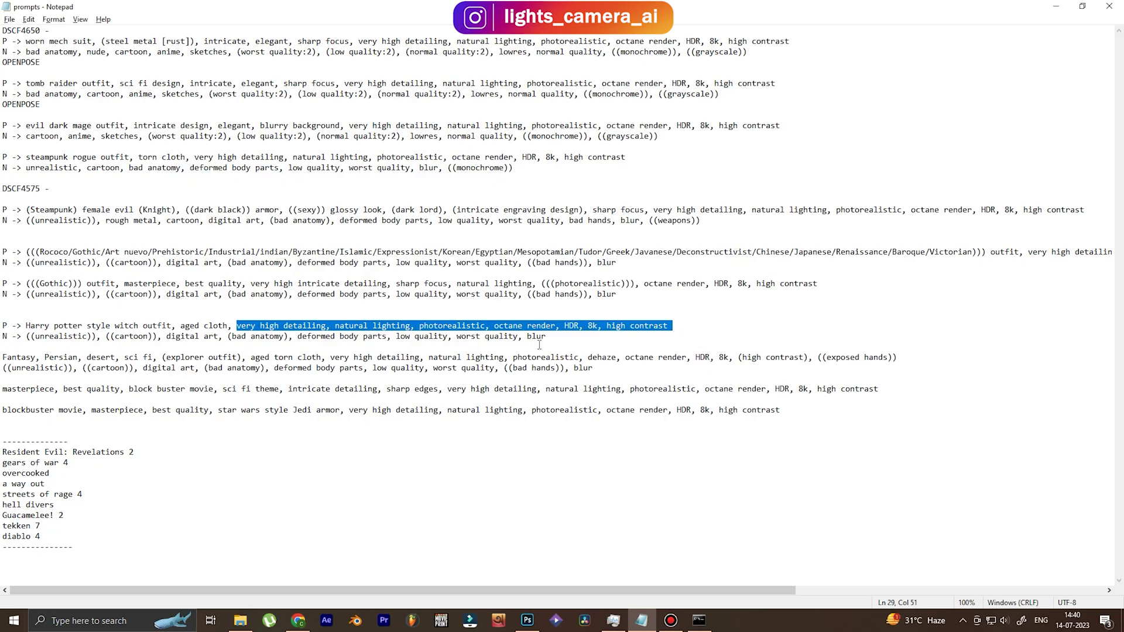
left_click_drag(545, 337, 27, 337)
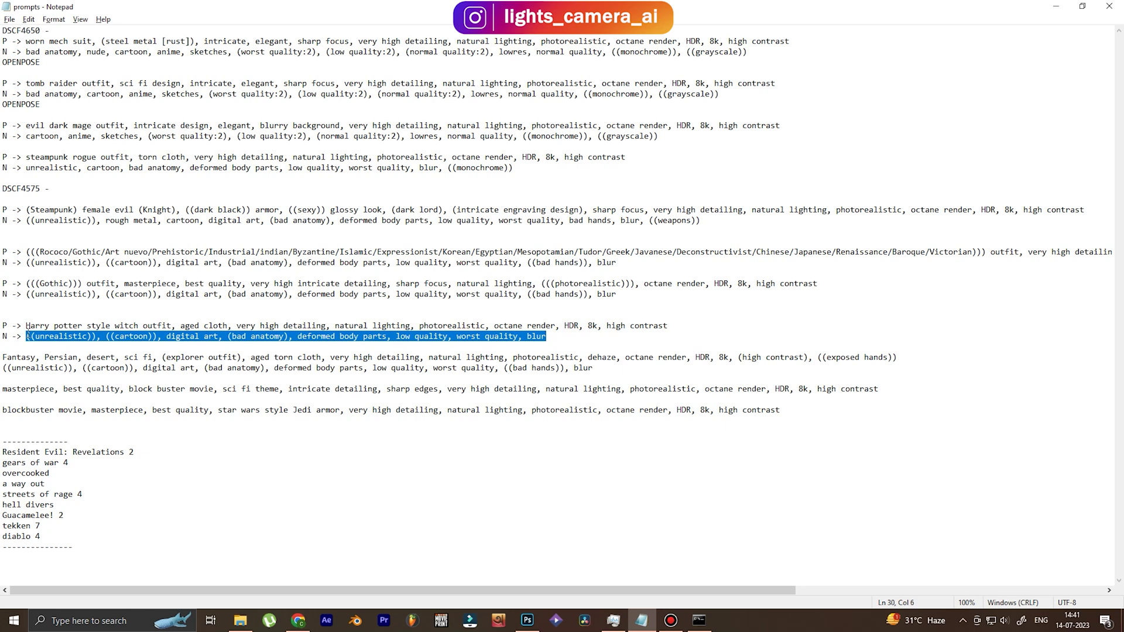
key("ctrl+c")
key("alt+Tab")
left_click(146, 171)
key("ctrl+v")
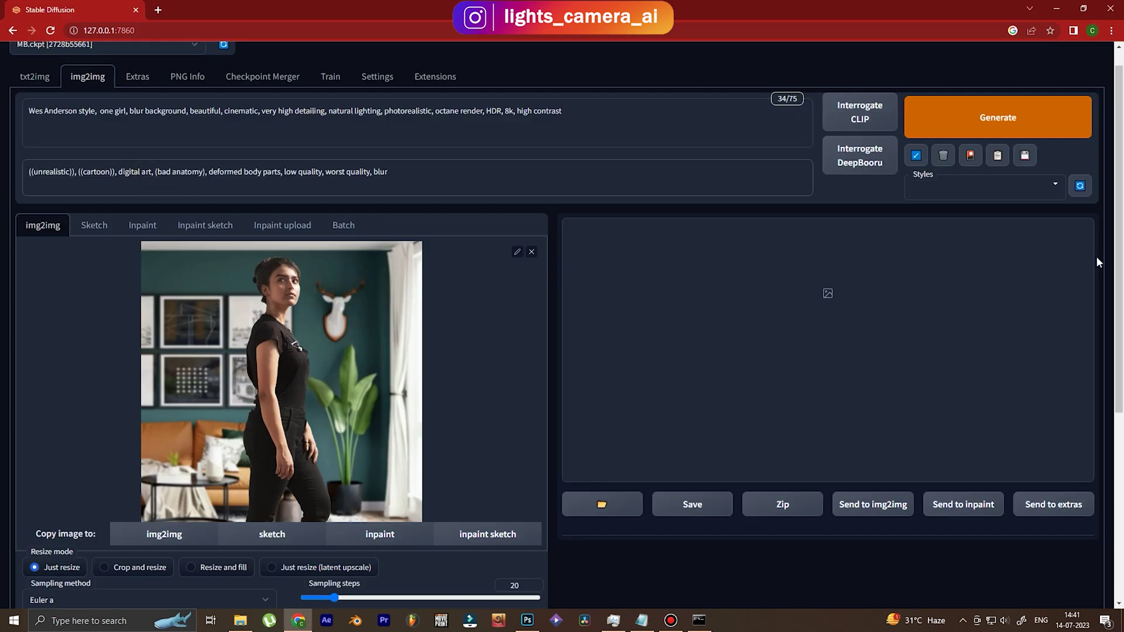
scroll(1099, 262, "down", 4)
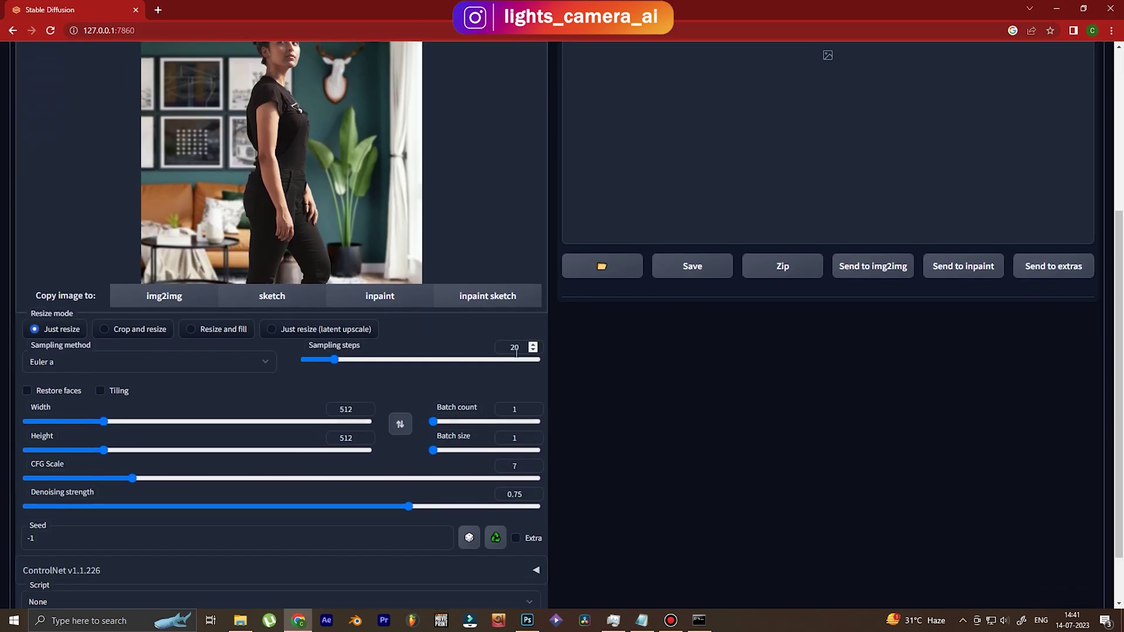
Step: Set 30 sampling steps and enable ControlNet unit 0 with Canny in Low VRAM mode
type("30")
scroll(551, 516, "down", 2)
left_click(536, 503)
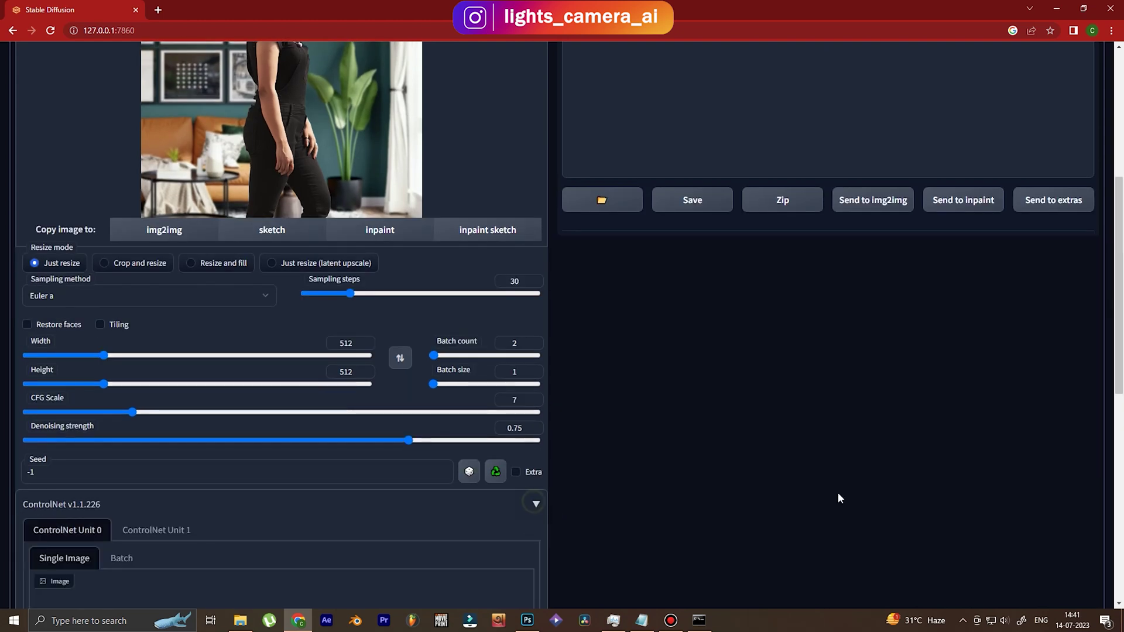
scroll(1121, 514, "down", 8)
scroll(1122, 514, "down", 1)
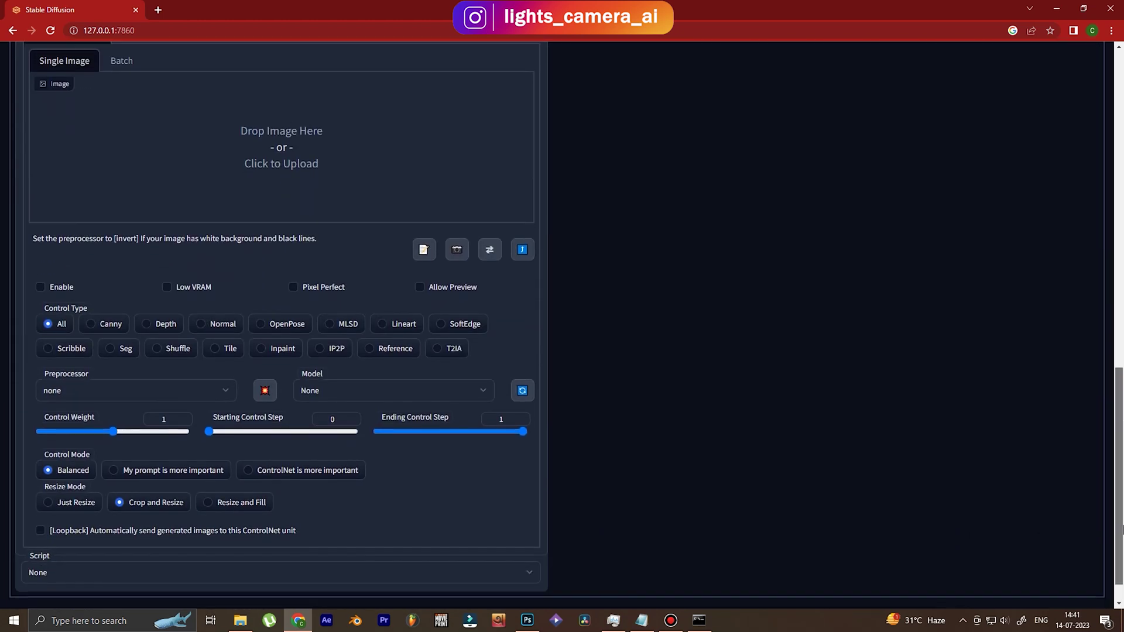
left_click(41, 269)
left_click(168, 270)
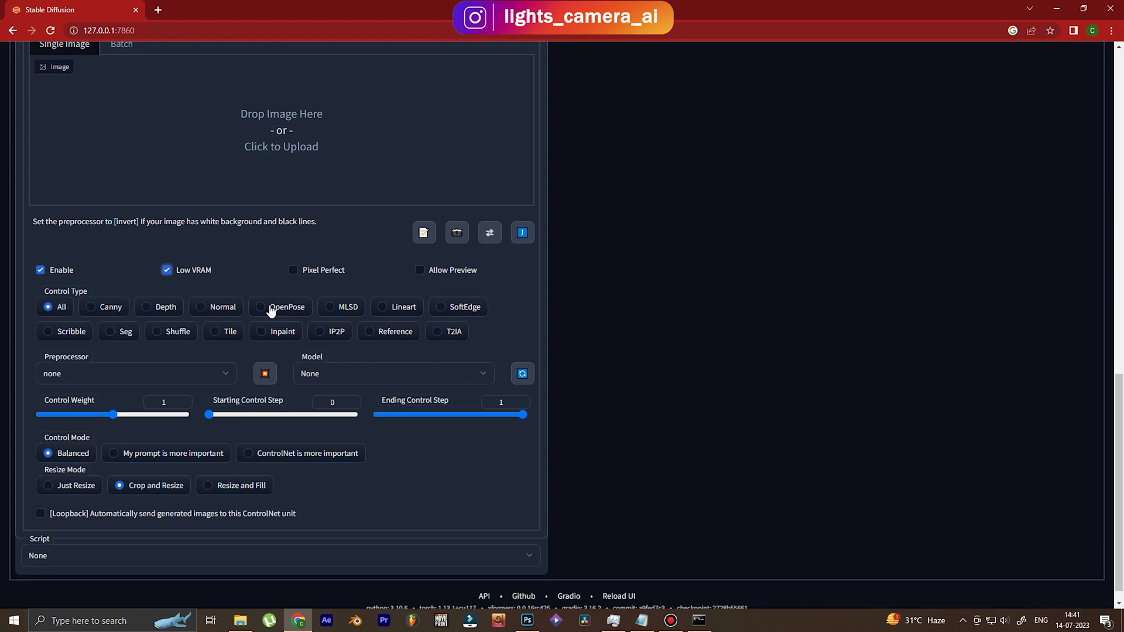
left_click(117, 310)
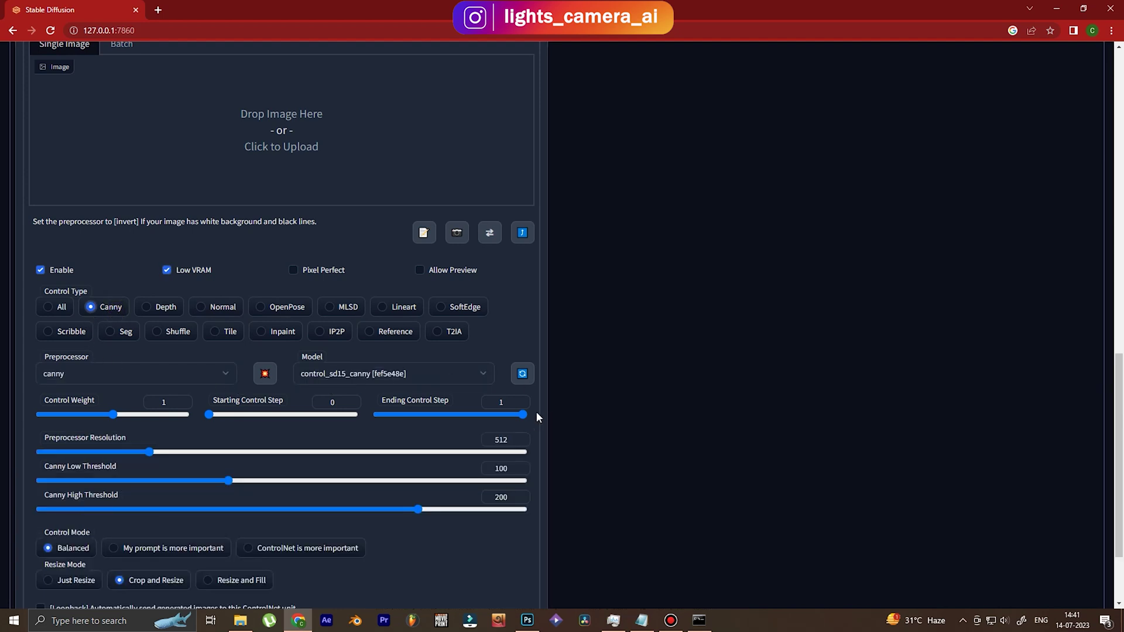
Step: Turn on Restore faces
scroll(1120, 447, "down", 3)
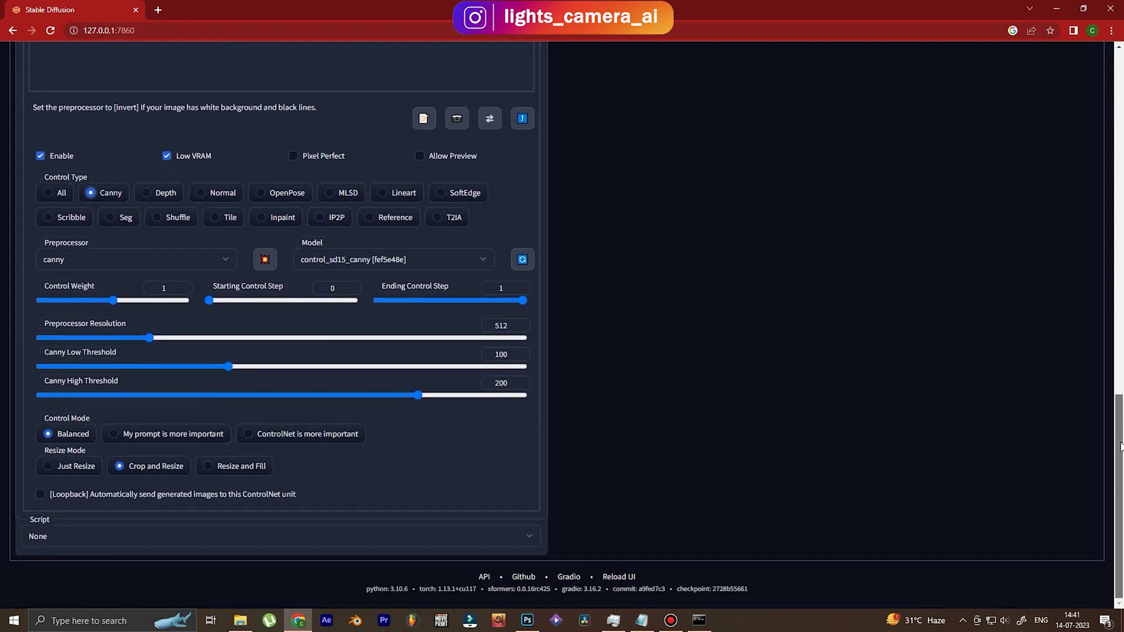
left_click_drag(1120, 447, 1121, 227)
left_click(27, 324)
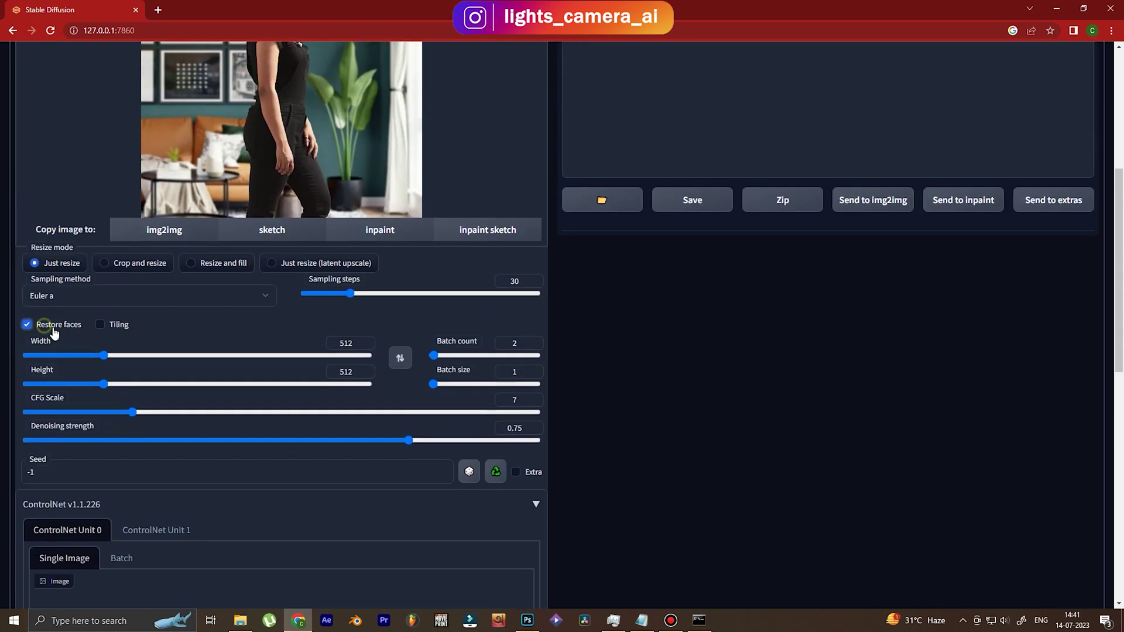
Step: Start img2img generation and watch its progress in the console window
left_click_drag(1122, 292, 1122, 174)
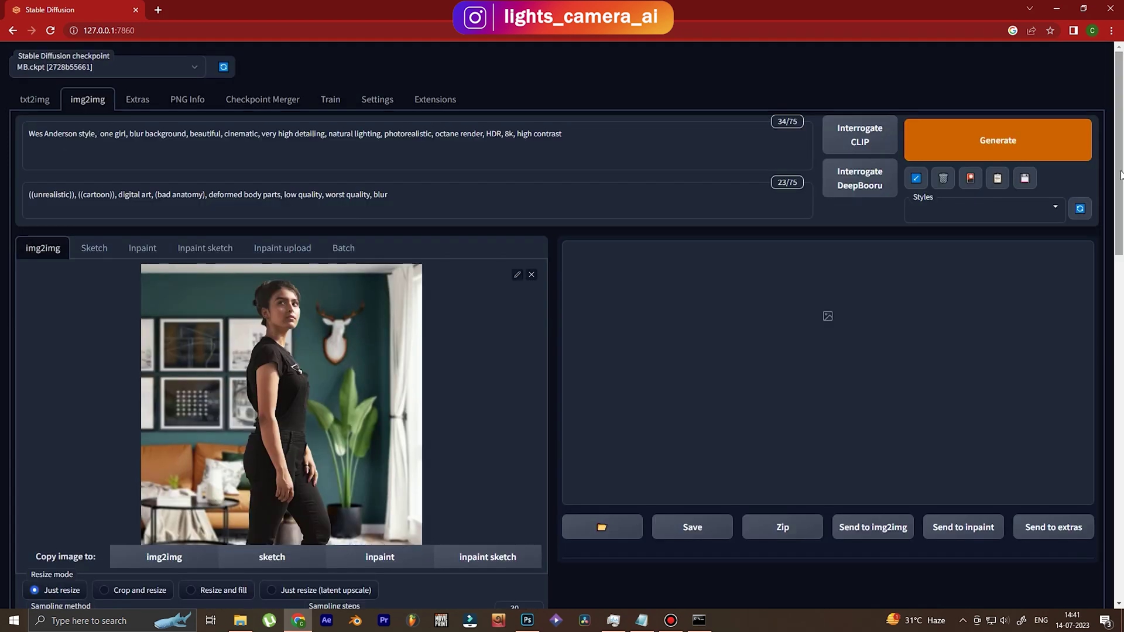
left_click(1016, 141)
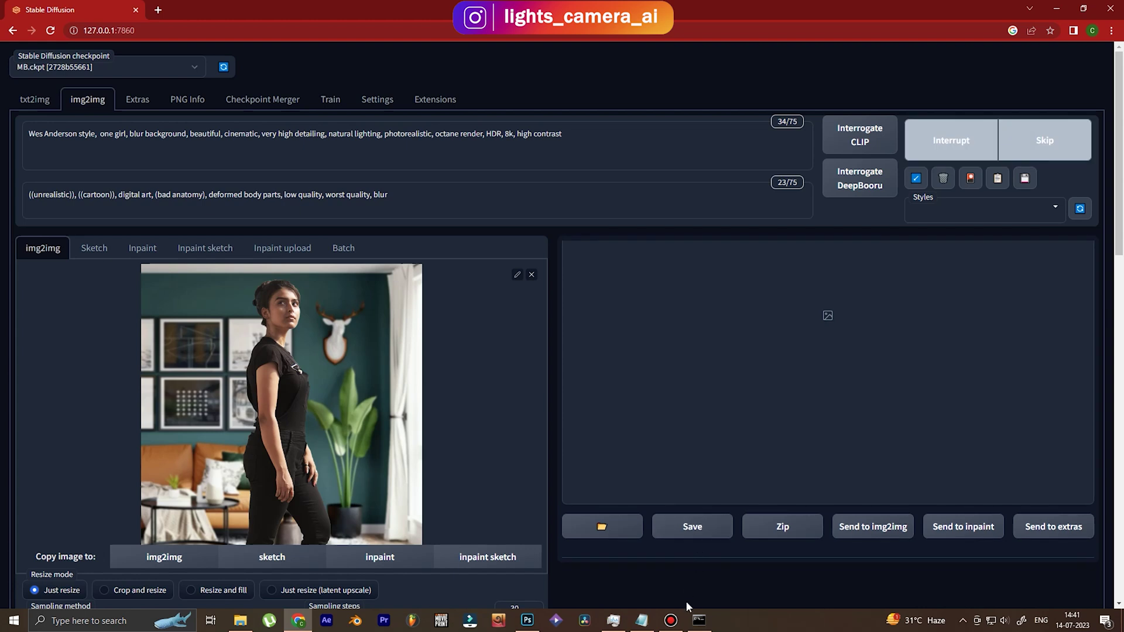
left_click(699, 620)
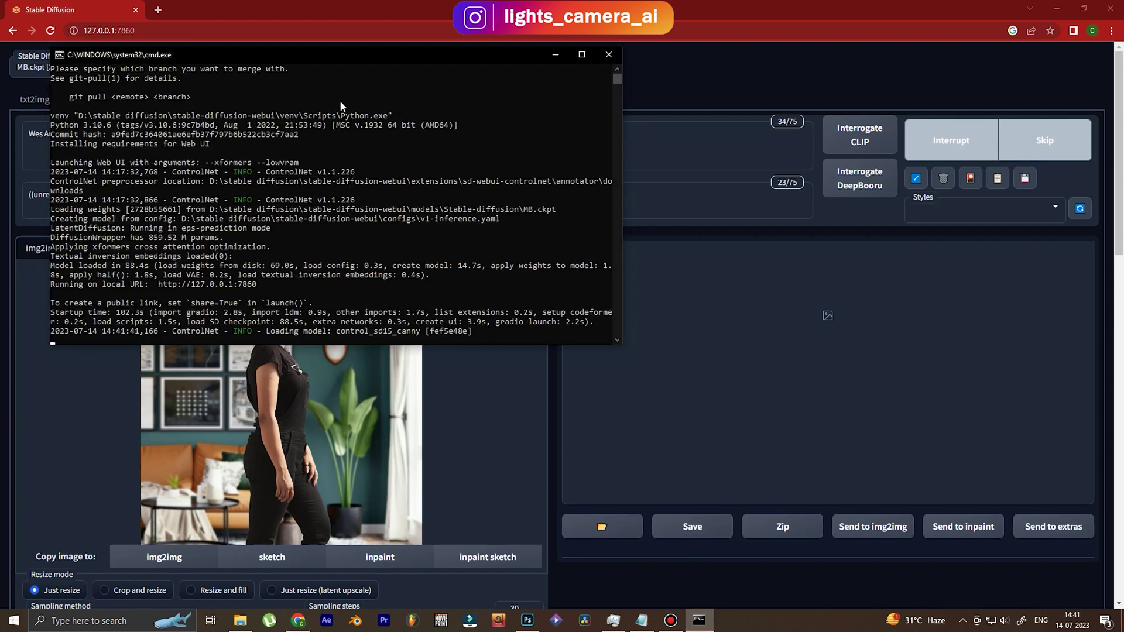
left_click_drag(381, 57, 356, 199)
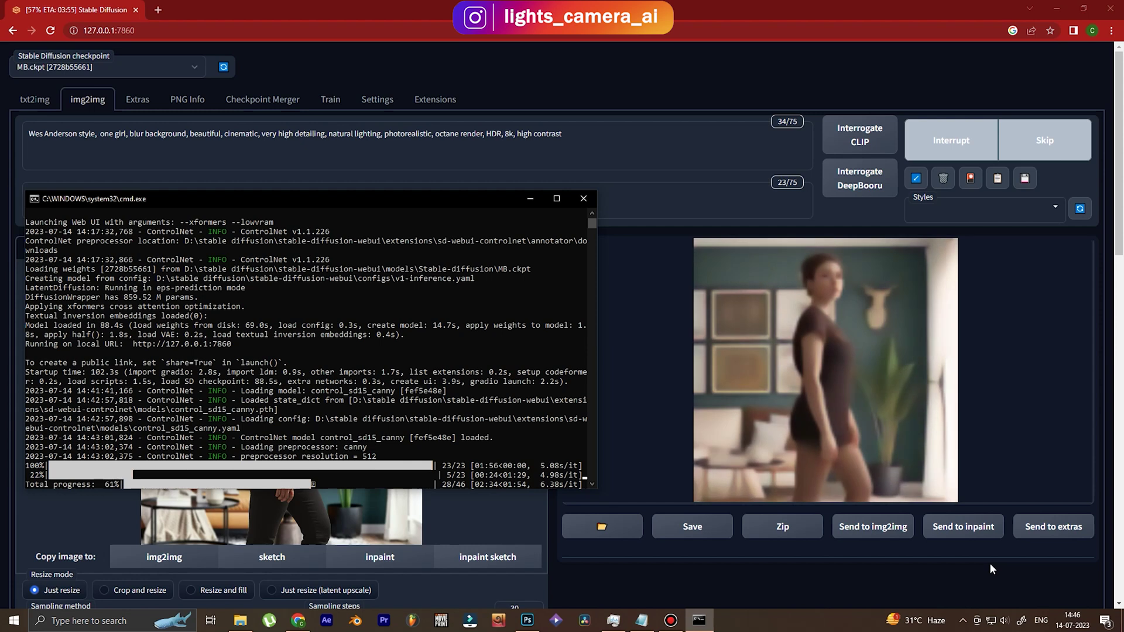
left_click(997, 603)
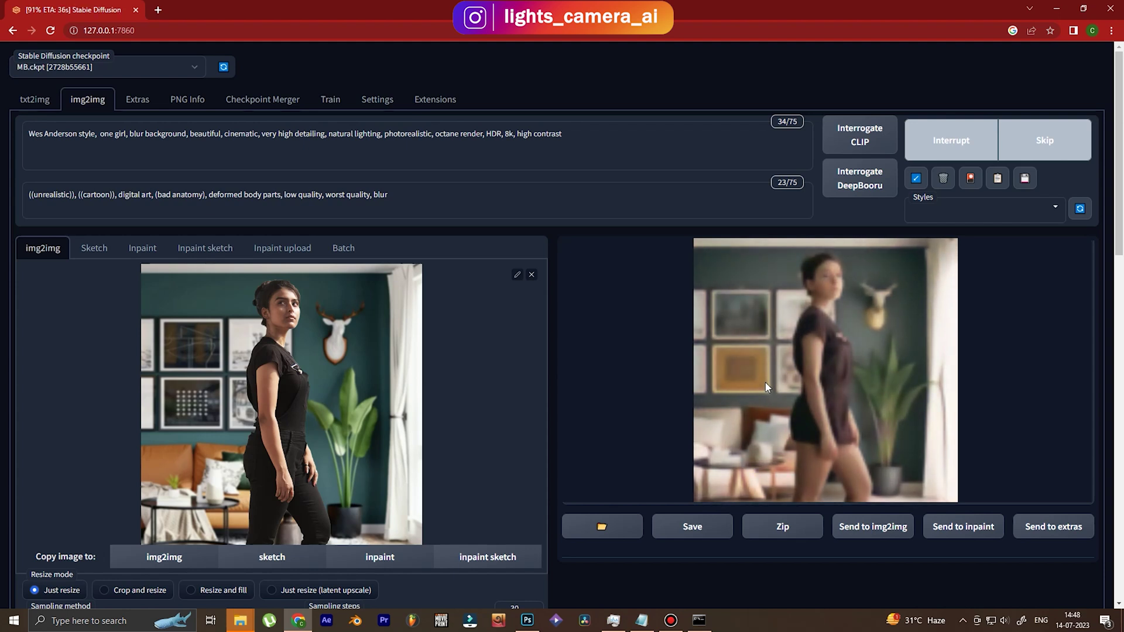
Step: Browse the generated results full screen and choose the brown-romper image
left_click(800, 328)
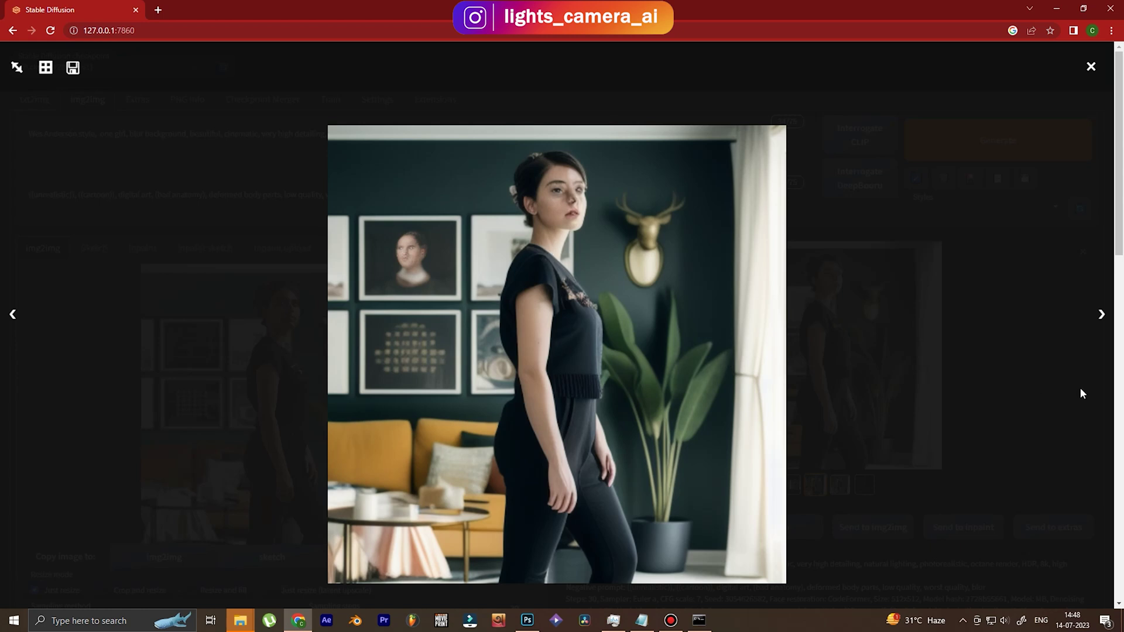
left_click(1101, 316)
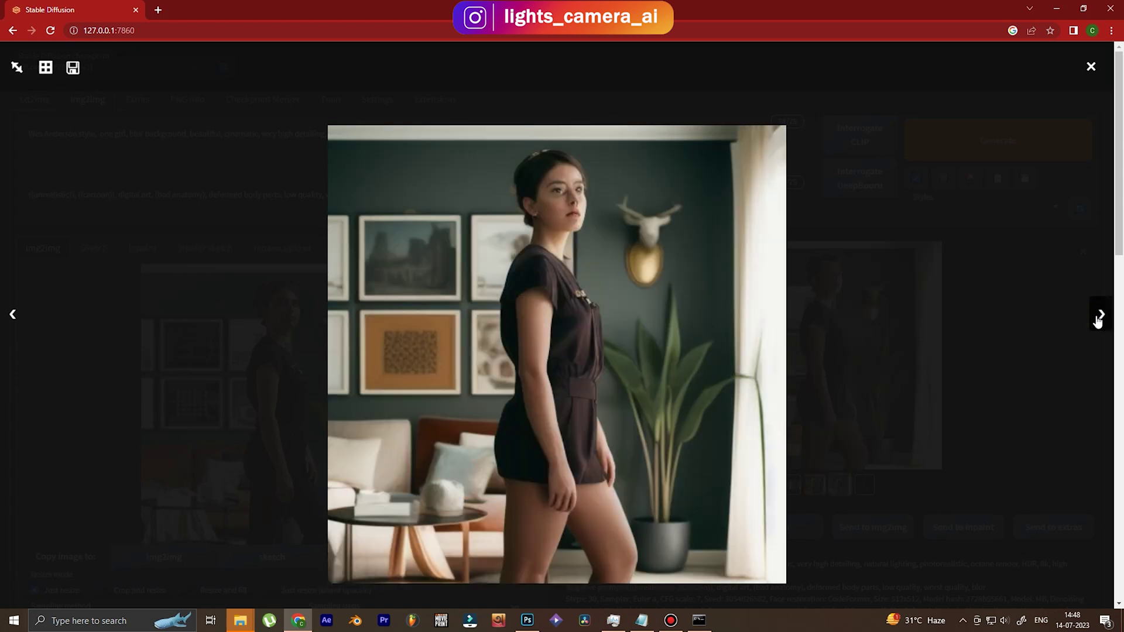
left_click(18, 316)
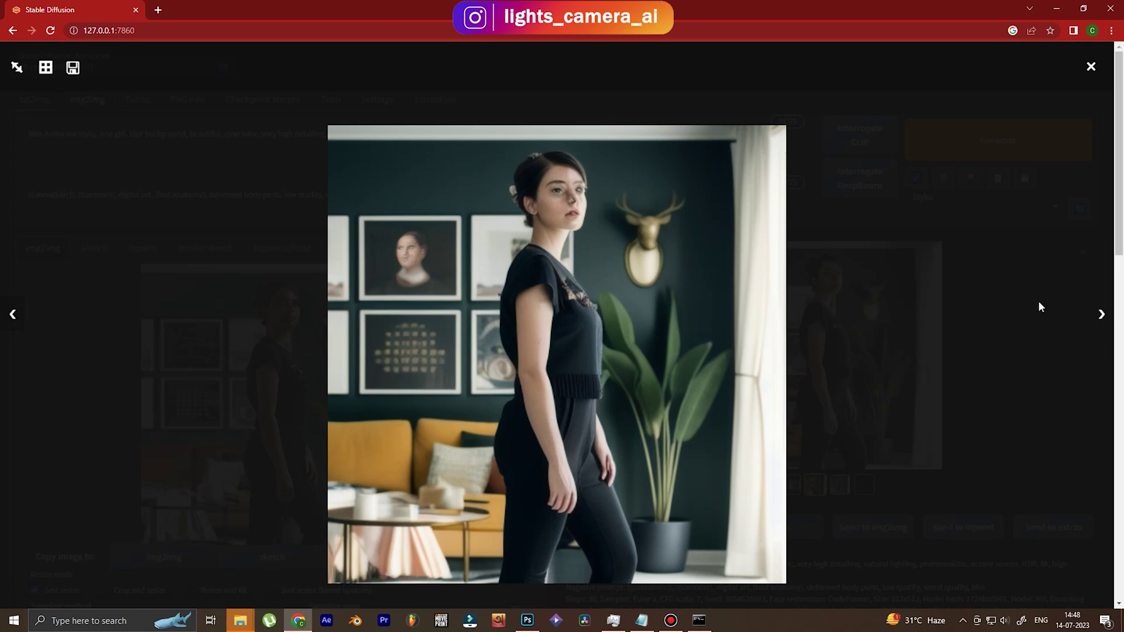
left_click(1093, 318)
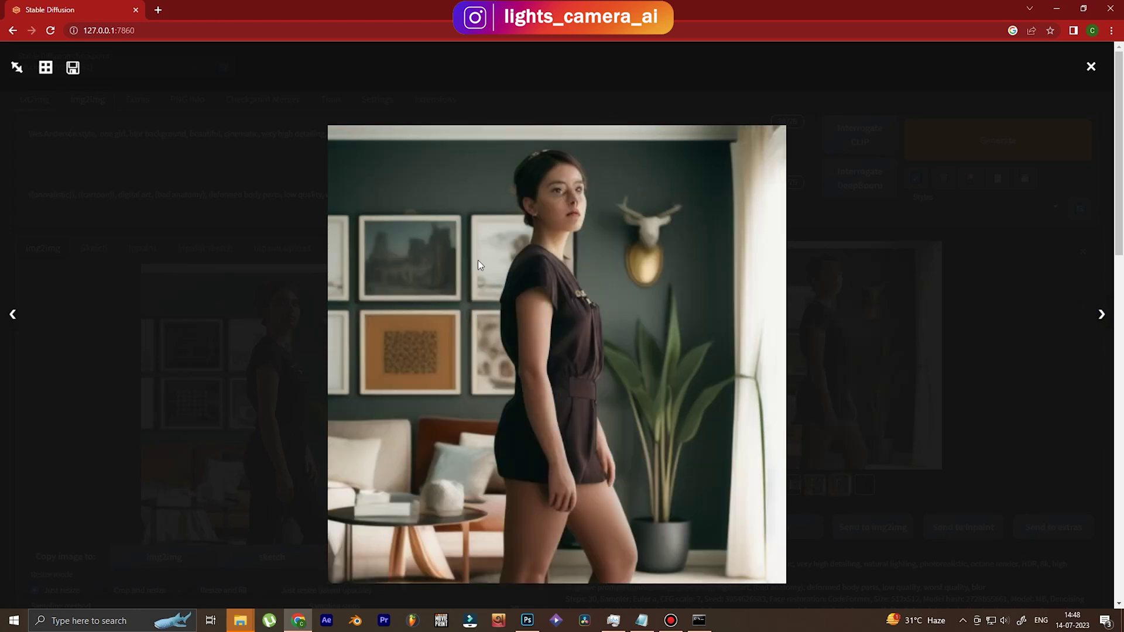
left_click(665, 375)
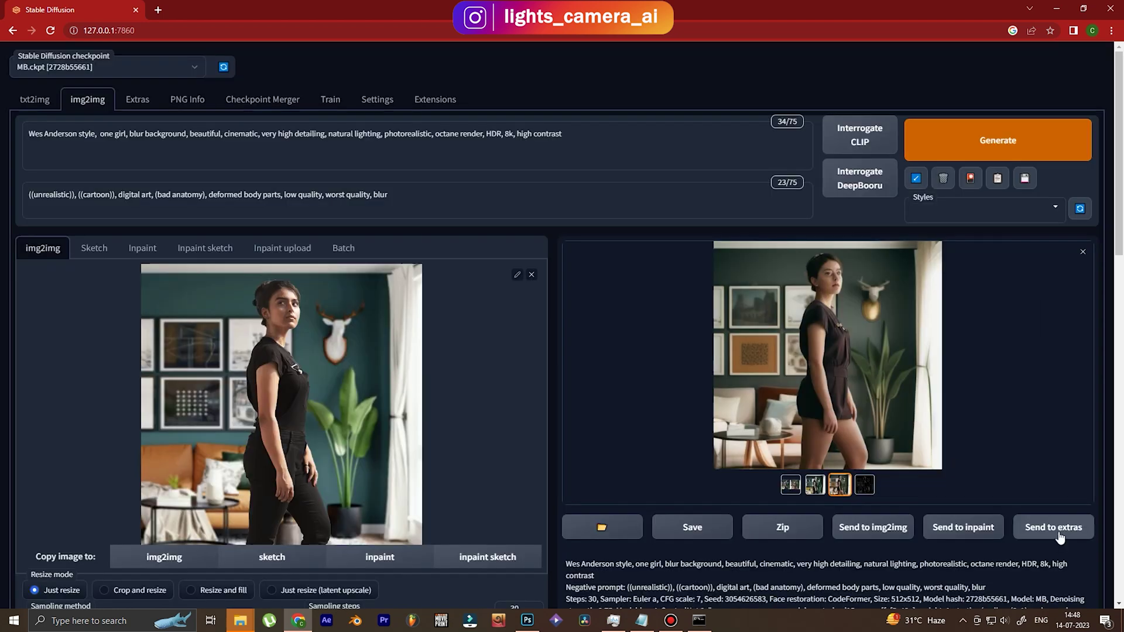
Step: Upscale the chosen image 4× with ESRGAN_4x and save it as 00133.png
left_click(1060, 537)
left_click(69, 397)
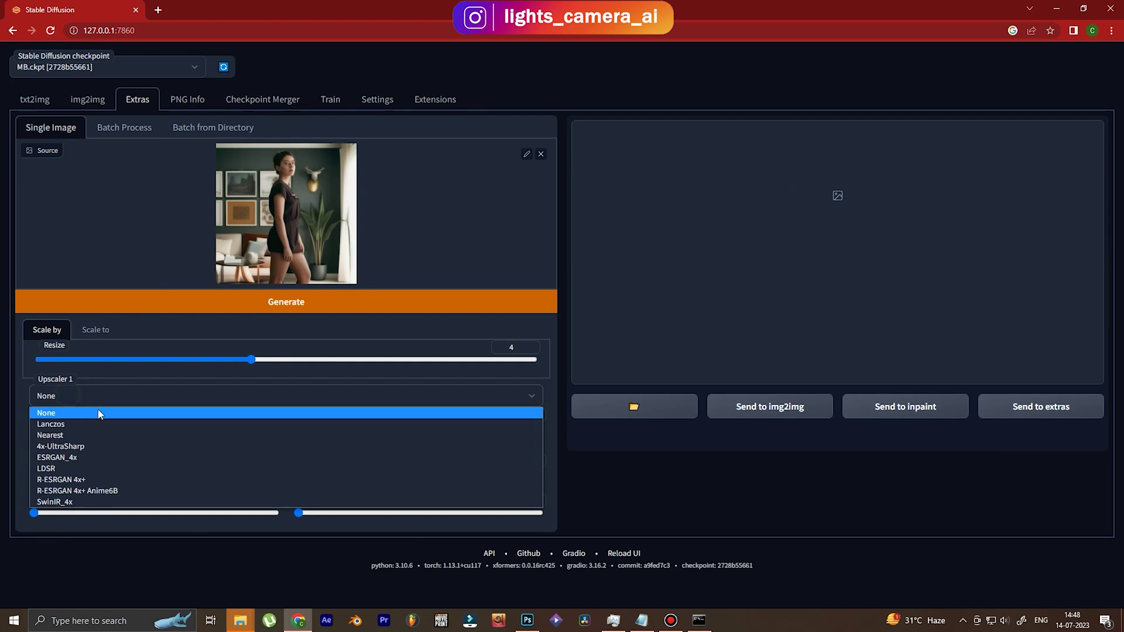
left_click(74, 461)
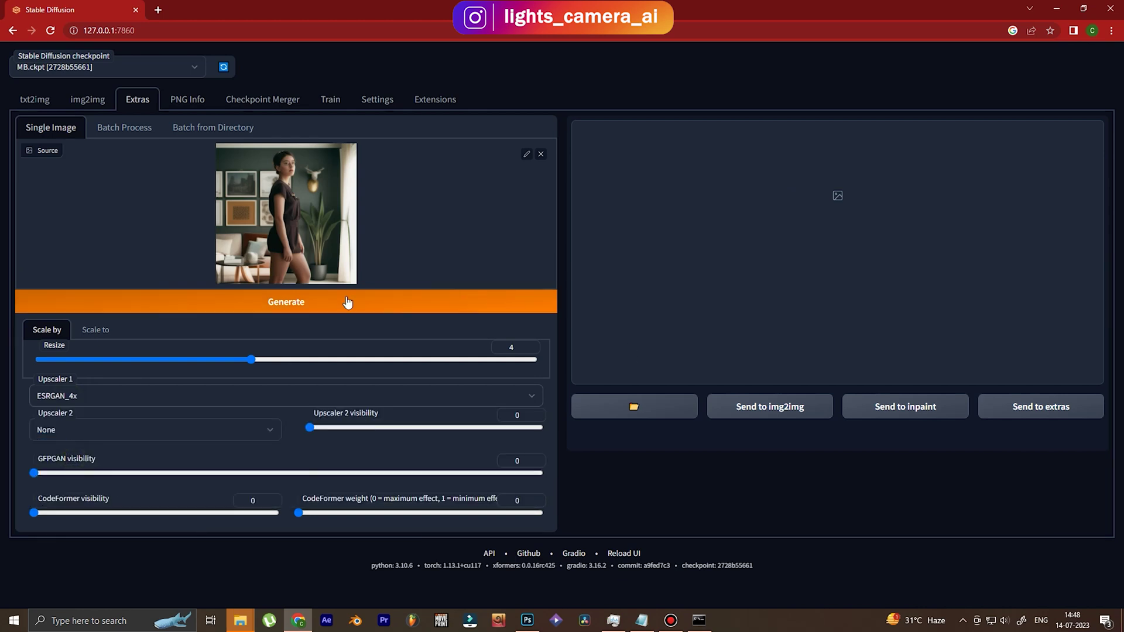
left_click(284, 309)
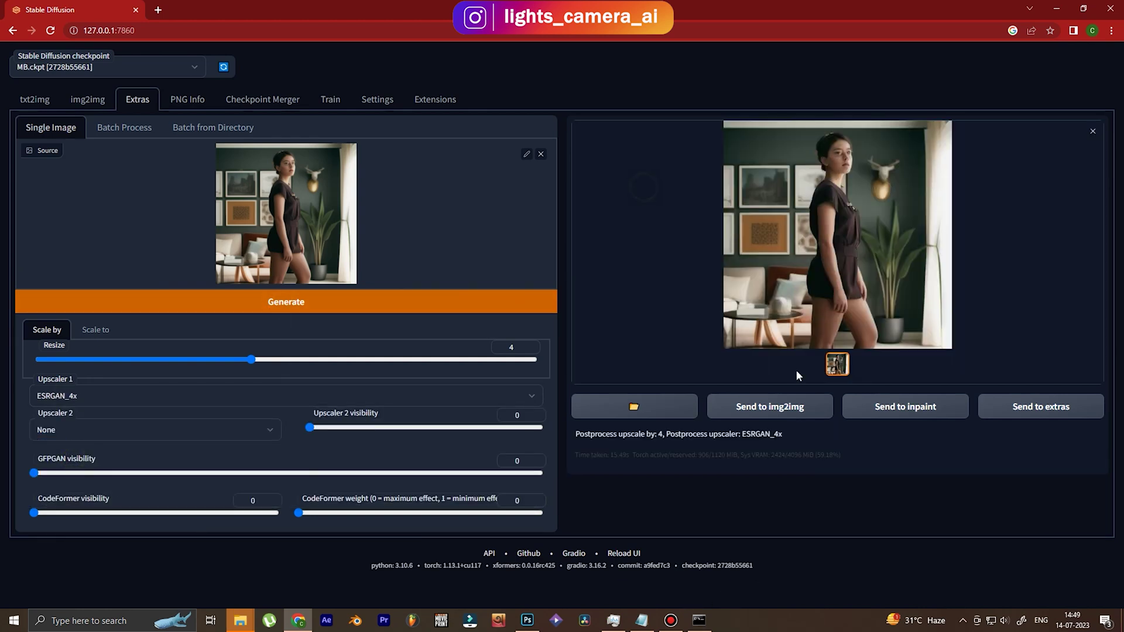
left_click(856, 265)
right_click(537, 257)
left_click(569, 279)
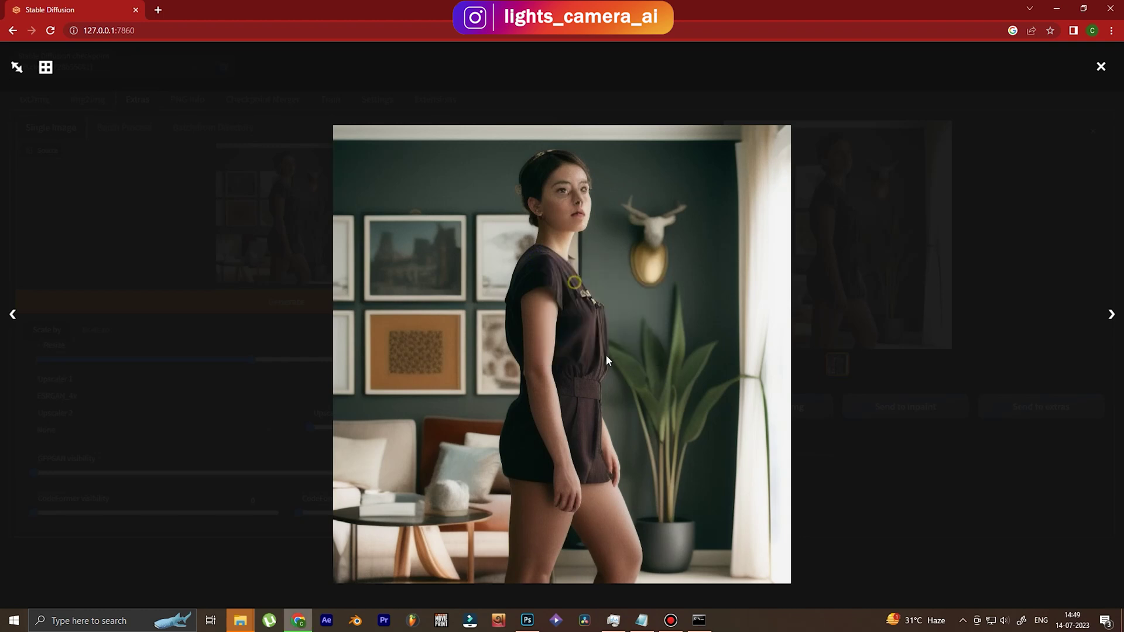
left_click(550, 436)
Step: Place 00133.png into the composite and give it a Reveal All layer mask
left_click_drag(18, 592, 486, 377)
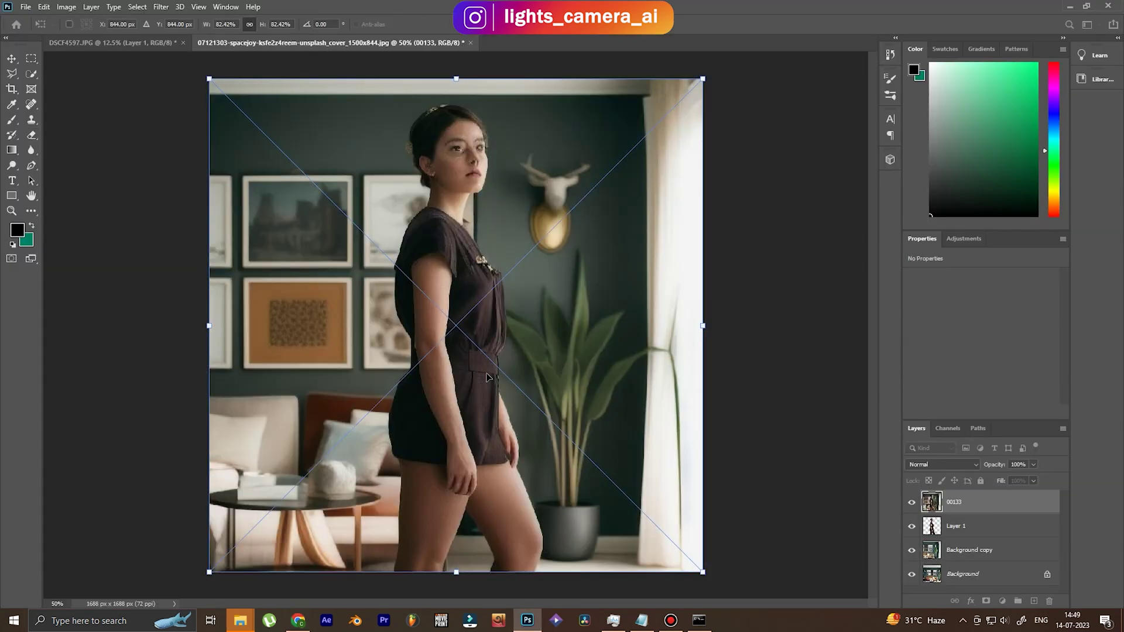
key("e")
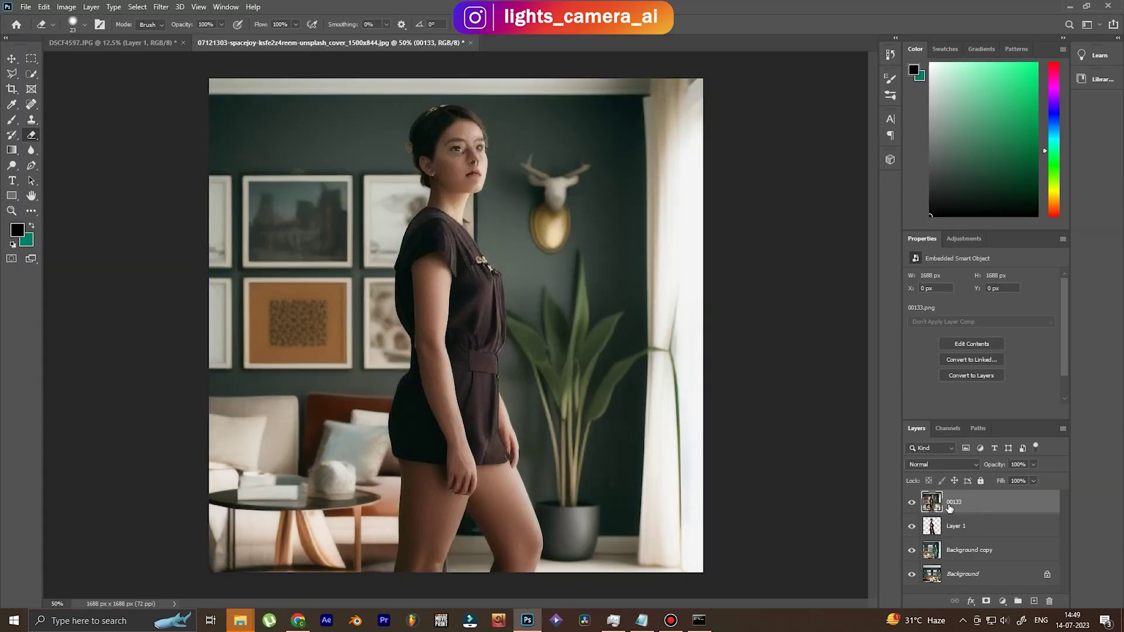
left_click(92, 6)
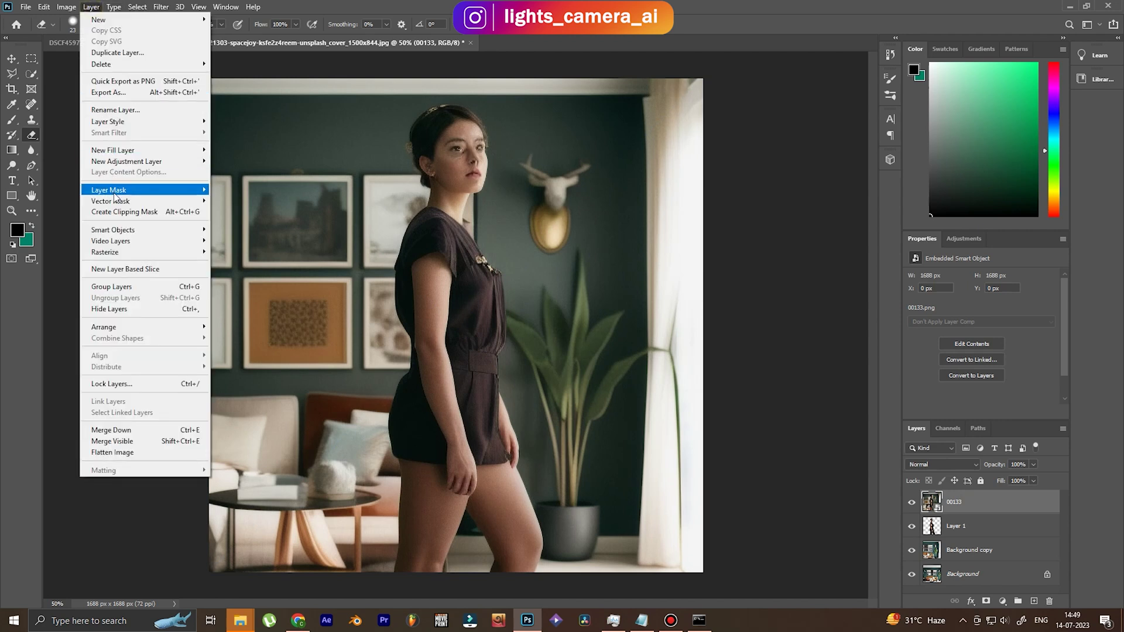
mouse_move(120, 190)
left_click(237, 193)
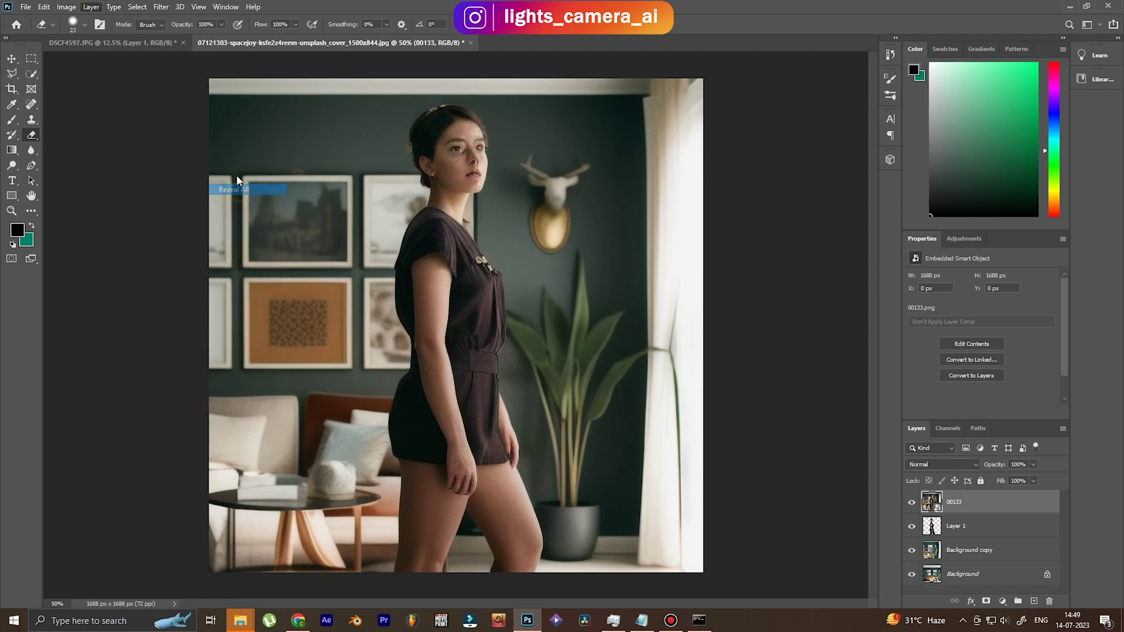
Step: Paint black on the mask with a 117 px brush to reveal the original woman's face
left_click(12, 119)
left_click(84, 25)
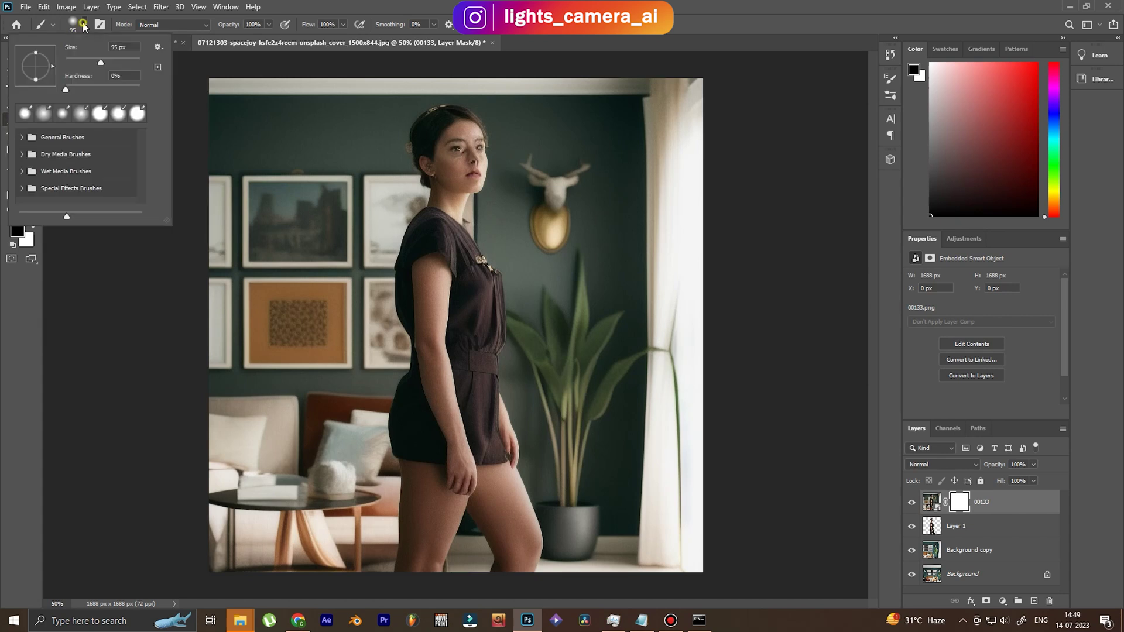
left_click_drag(100, 66, 103, 65)
left_click(104, 287)
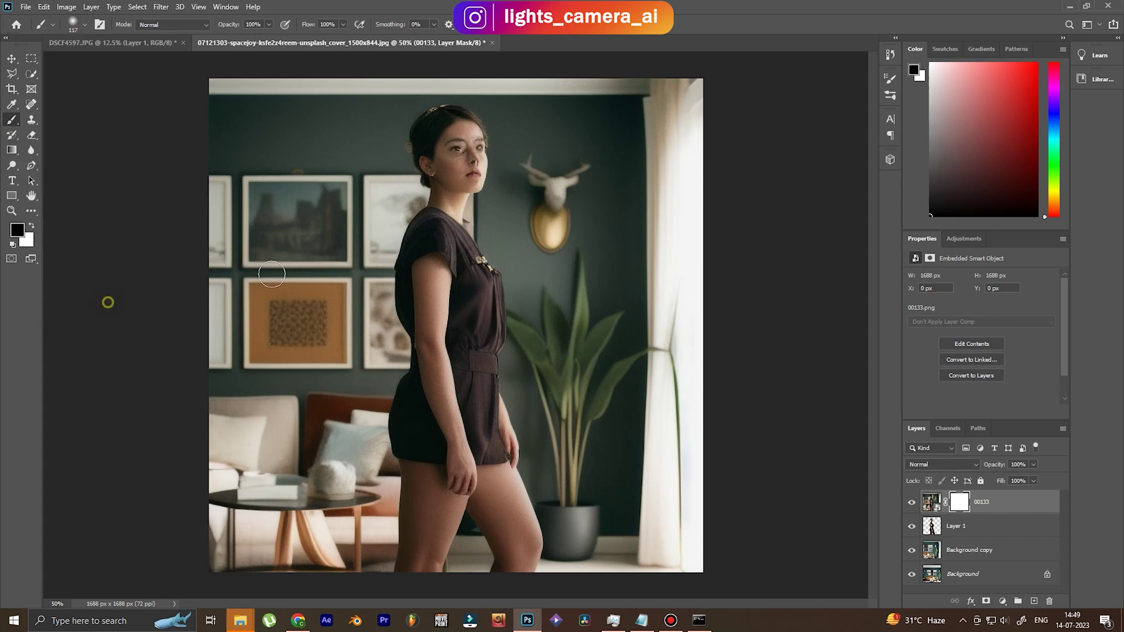
key("ctrl+plus")
key("ctrl+plus")
key("ctrl+plus")
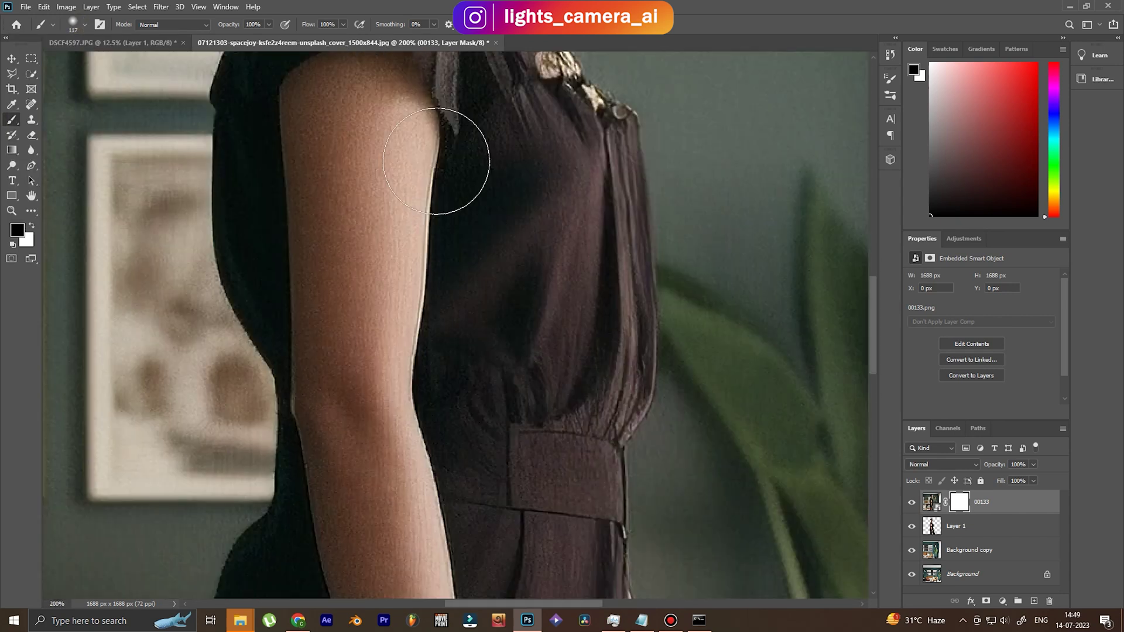
key("h")
left_click(552, 163)
left_click_drag(551, 163, 446, 76)
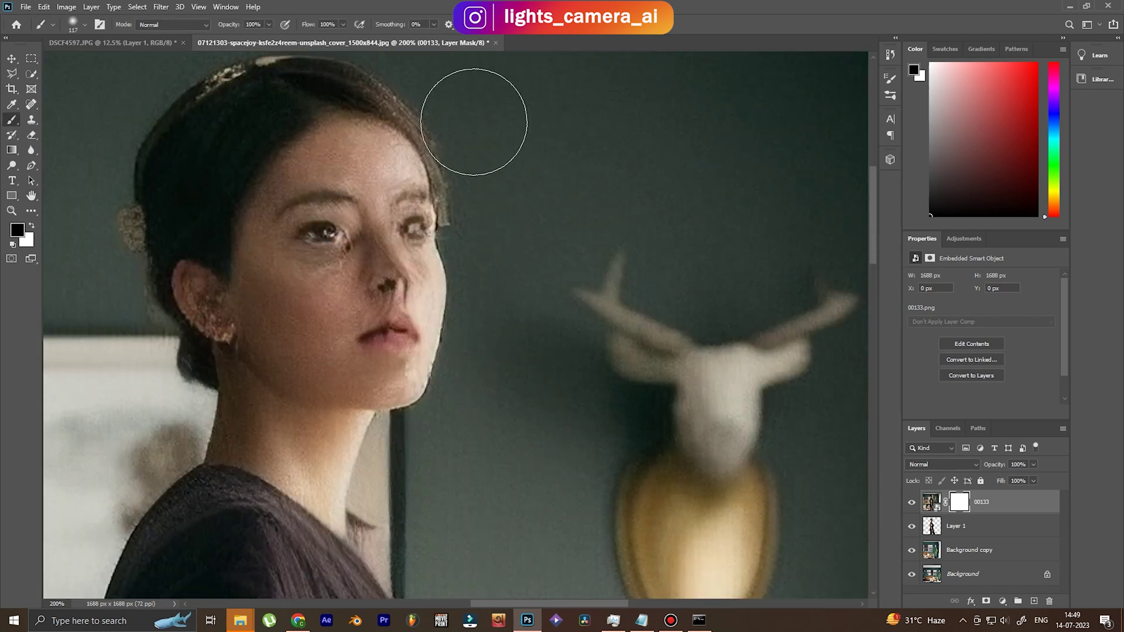
mouse_move(709, 386)
left_mouse_down()
mouse_move(673, 404)
mouse_move(640, 339)
mouse_move(778, 314)
mouse_move(743, 341)
left_mouse_up()
key("ctrl+z")
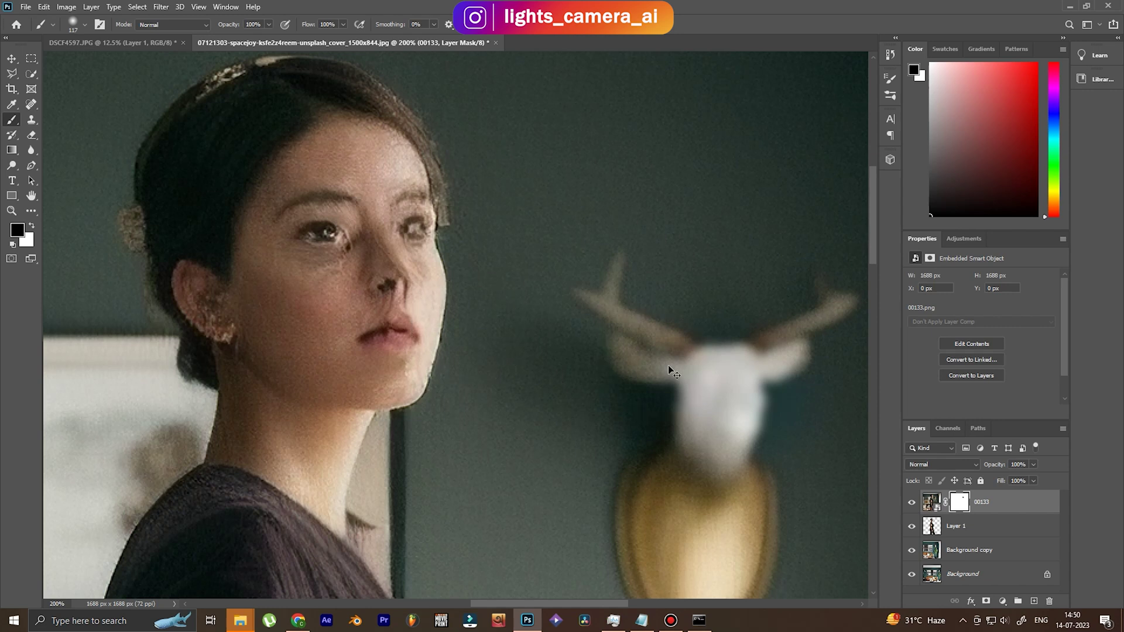
mouse_move(386, 300)
left_mouse_down()
mouse_move(326, 250)
mouse_move(362, 321)
mouse_move(375, 246)
mouse_move(201, 277)
mouse_move(275, 375)
mouse_move(373, 405)
left_mouse_up()
Step: Mask along the woman's arm and side with a 114 px brush
key("x")
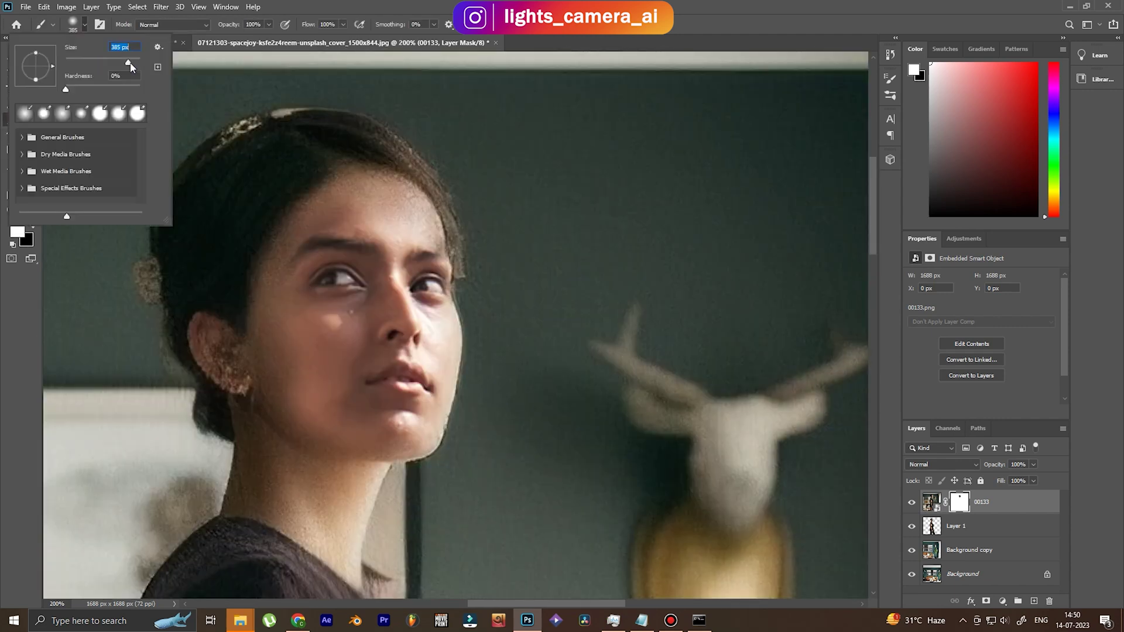
key("x")
key("ctrl+minus")
left_click(72, 24)
left_click(100, 59)
key("Return")
key("x")
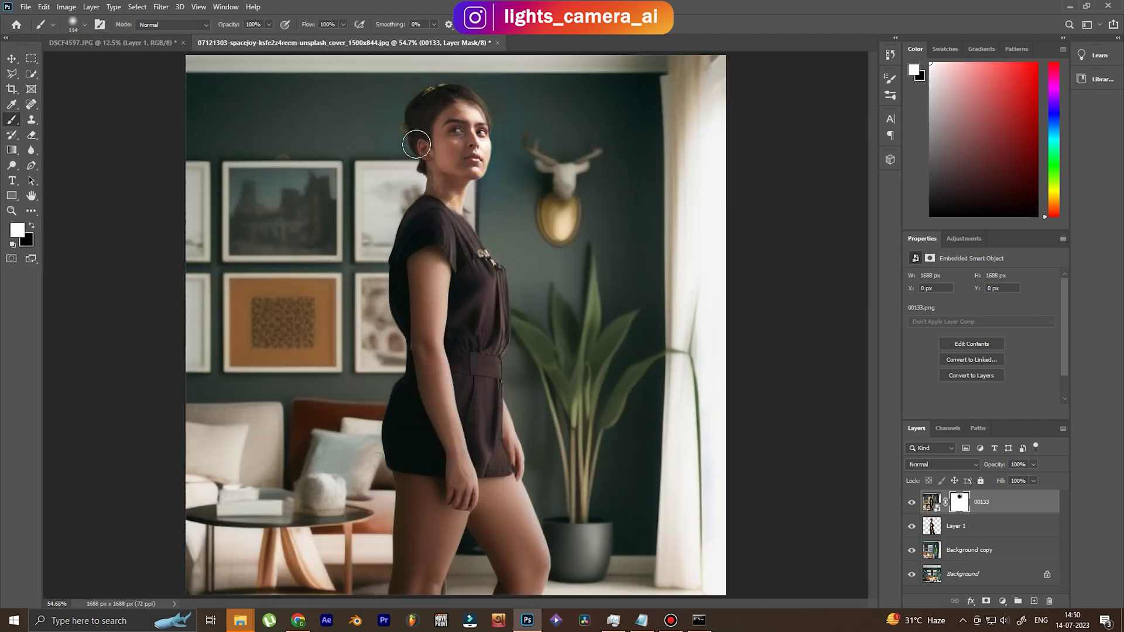
key("x")
mouse_move(460, 480)
left_mouse_down()
mouse_move(463, 492)
mouse_move(417, 275)
mouse_move(465, 469)
mouse_move(435, 490)
left_mouse_up()
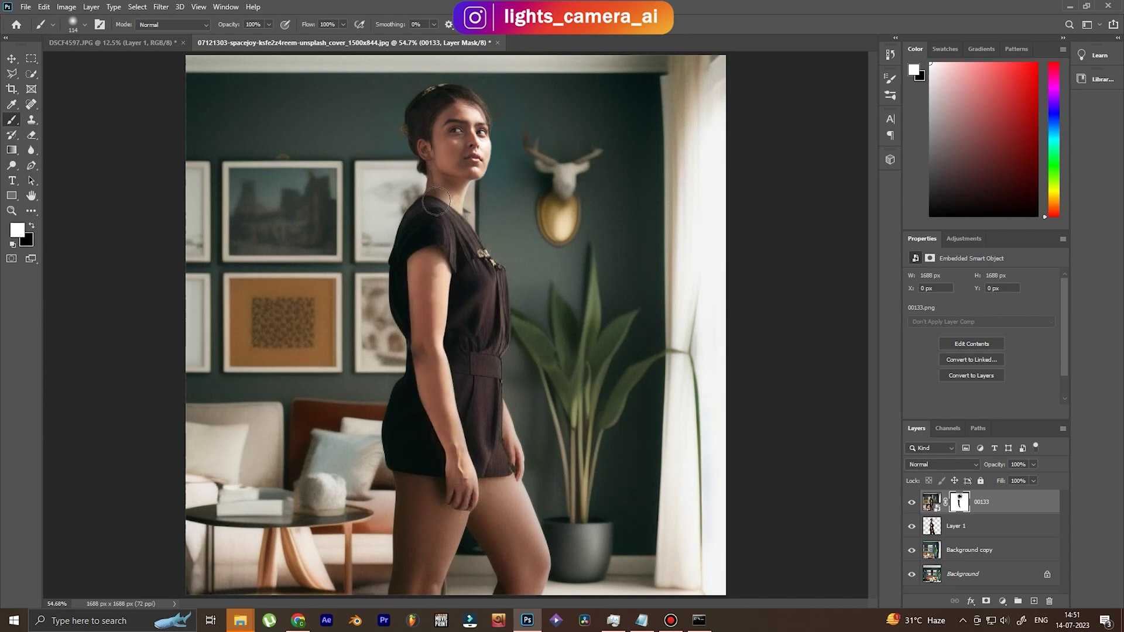
key("ctrl+minus")
Step: Resize the image to 512 px wide
left_click(66, 7)
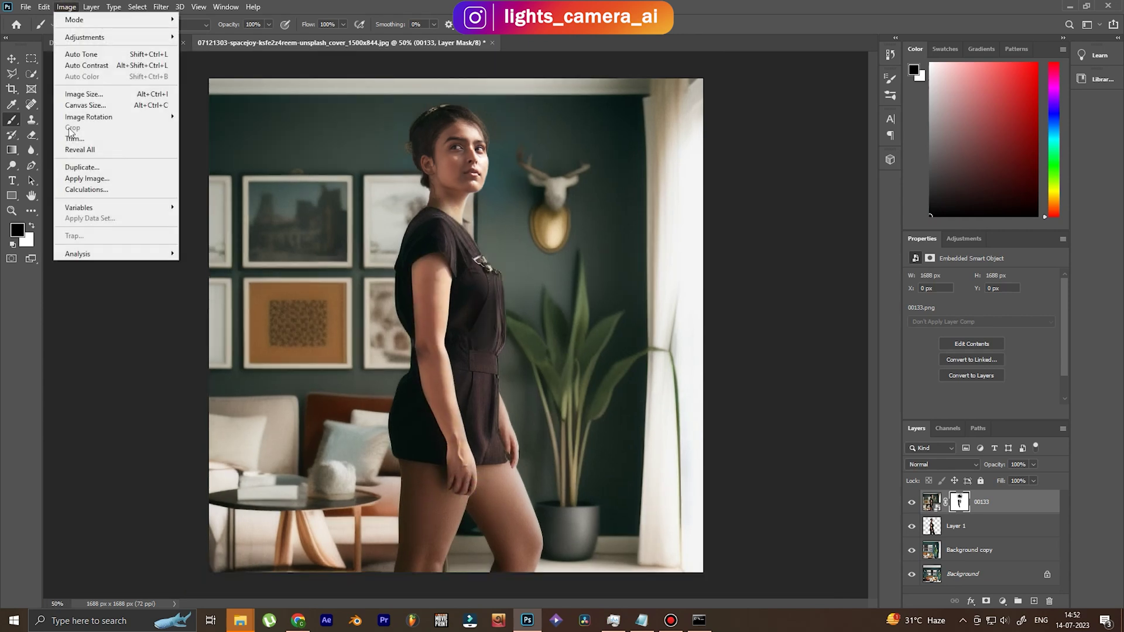
left_click(85, 94)
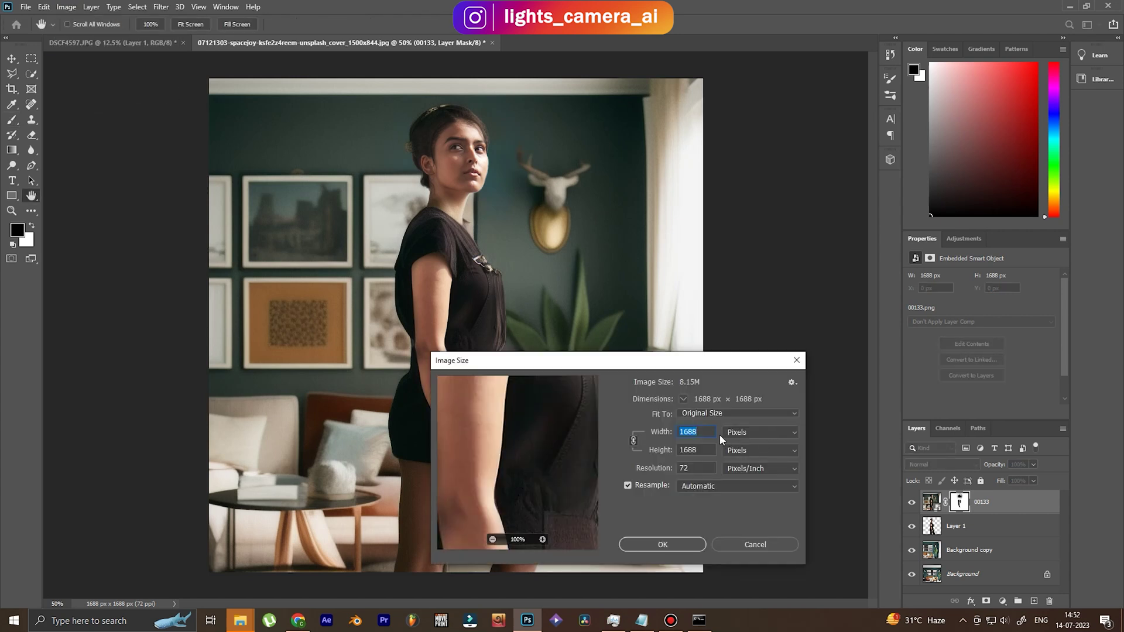
type("512")
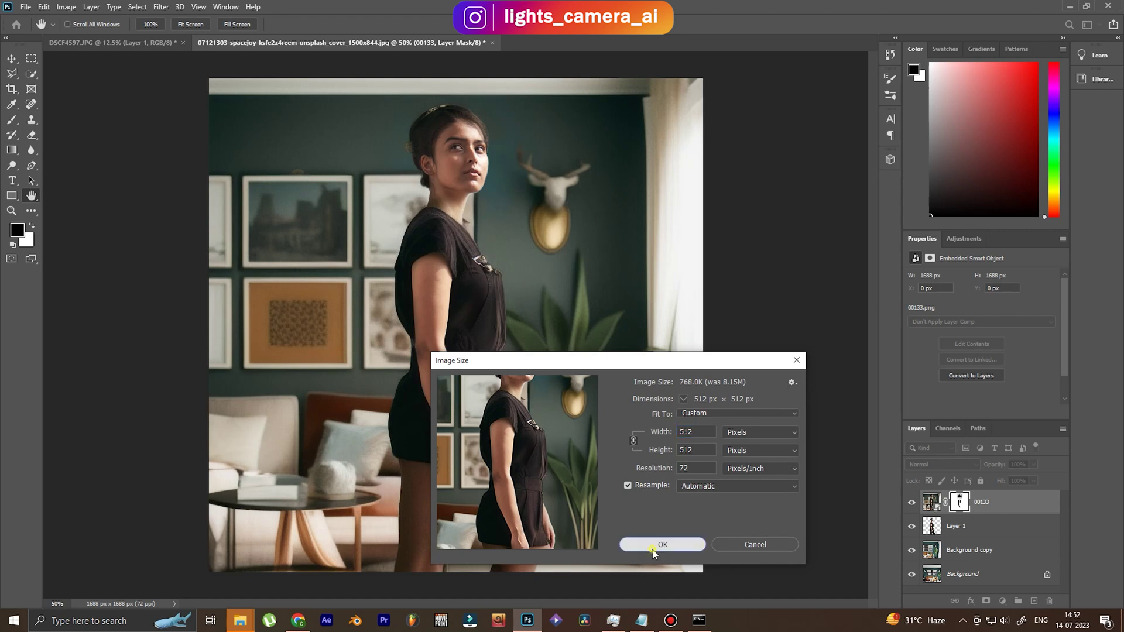
left_click(660, 546)
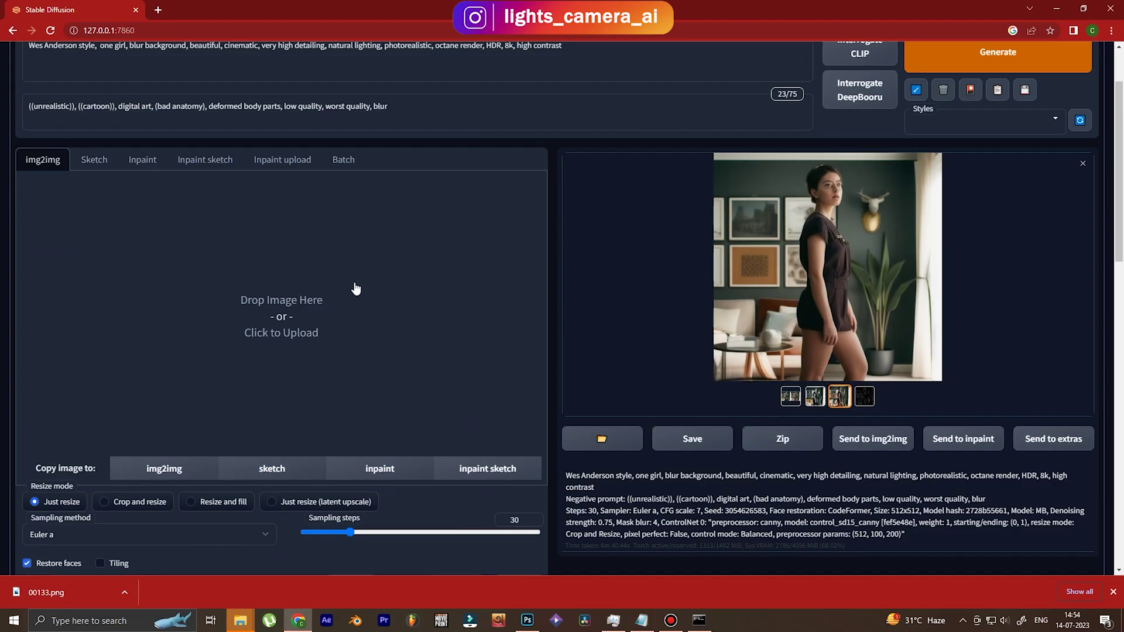
left_click(324, 283)
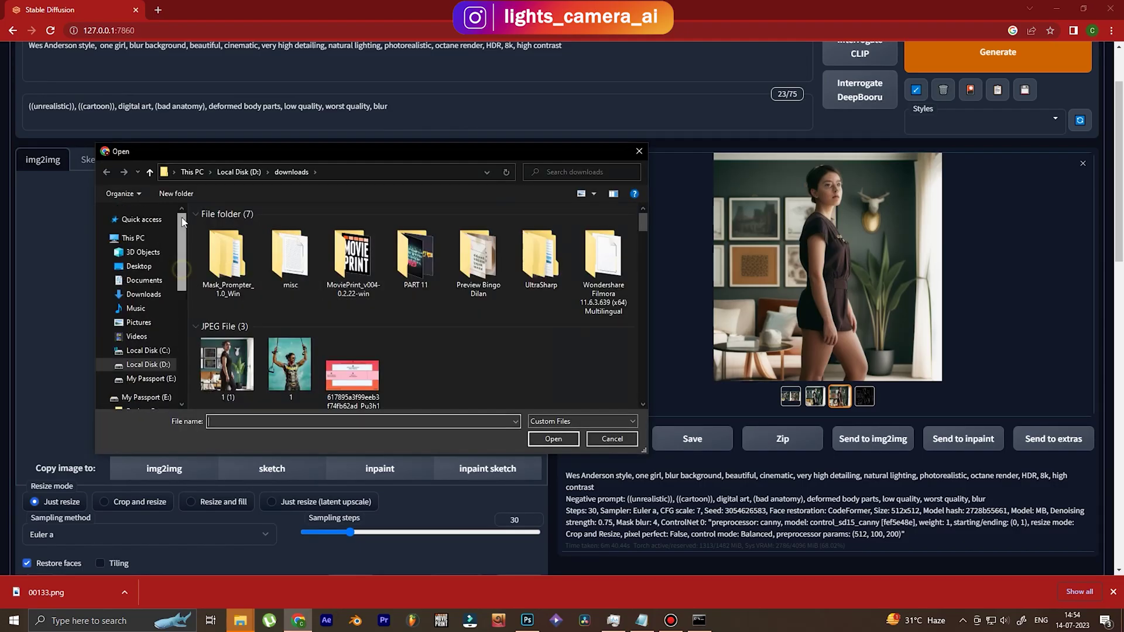
left_click(162, 222)
double_click(251, 374)
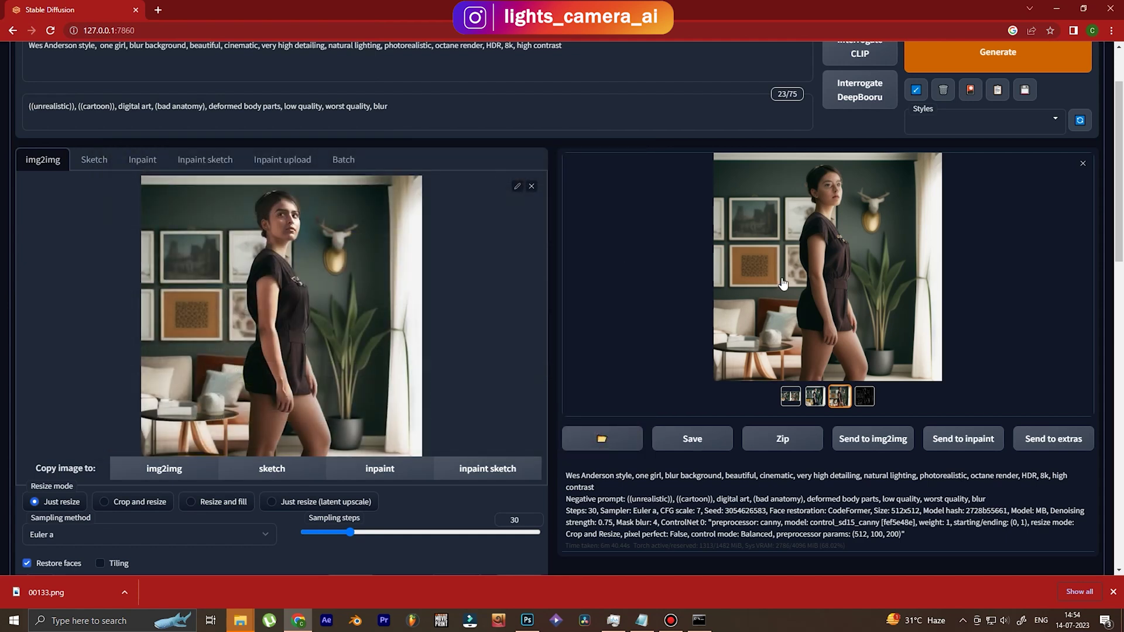
left_click_drag(1119, 183, 1118, 329)
left_click(496, 285)
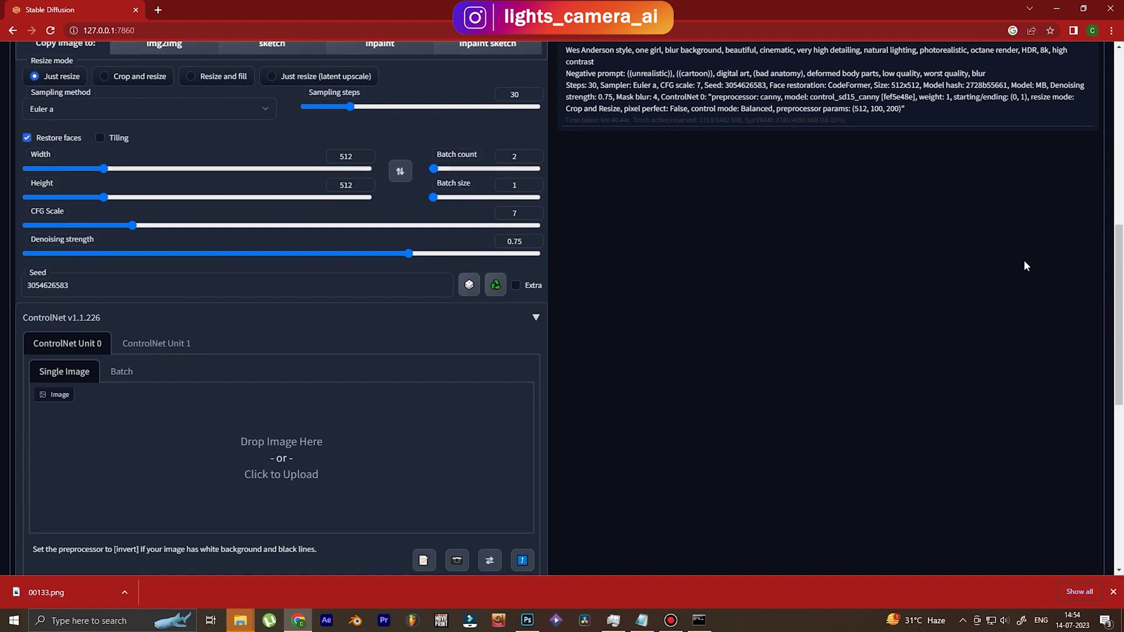
Step: Load the generated image into a ControlNet unit set to Tile, with ControlNet more important
scroll(703, 343, "up", 4)
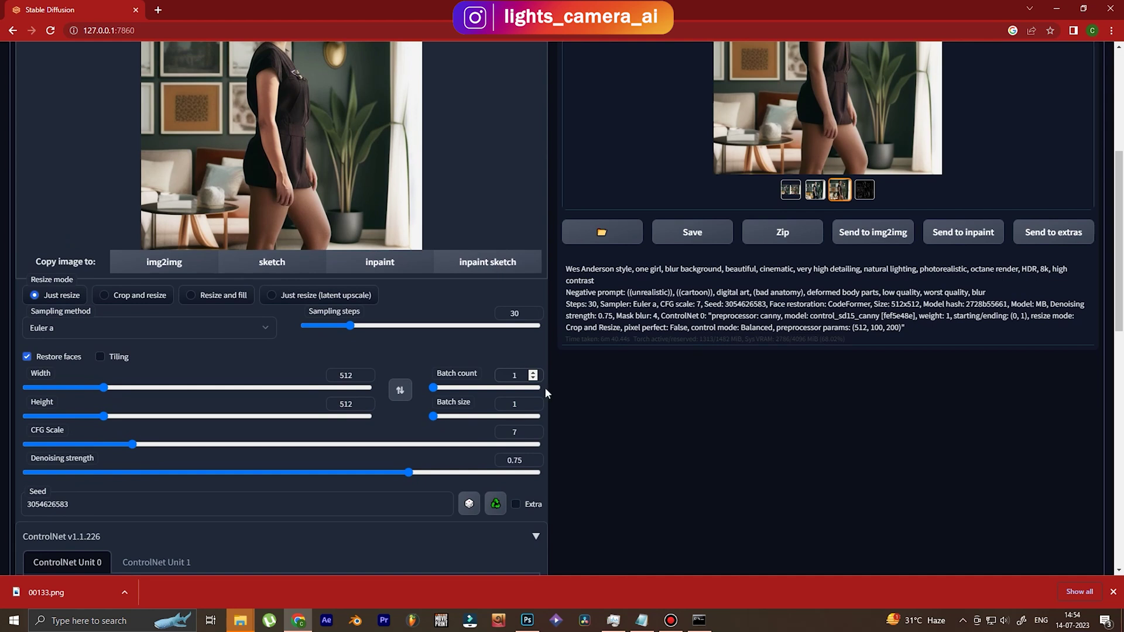
scroll(686, 432, "down", 4)
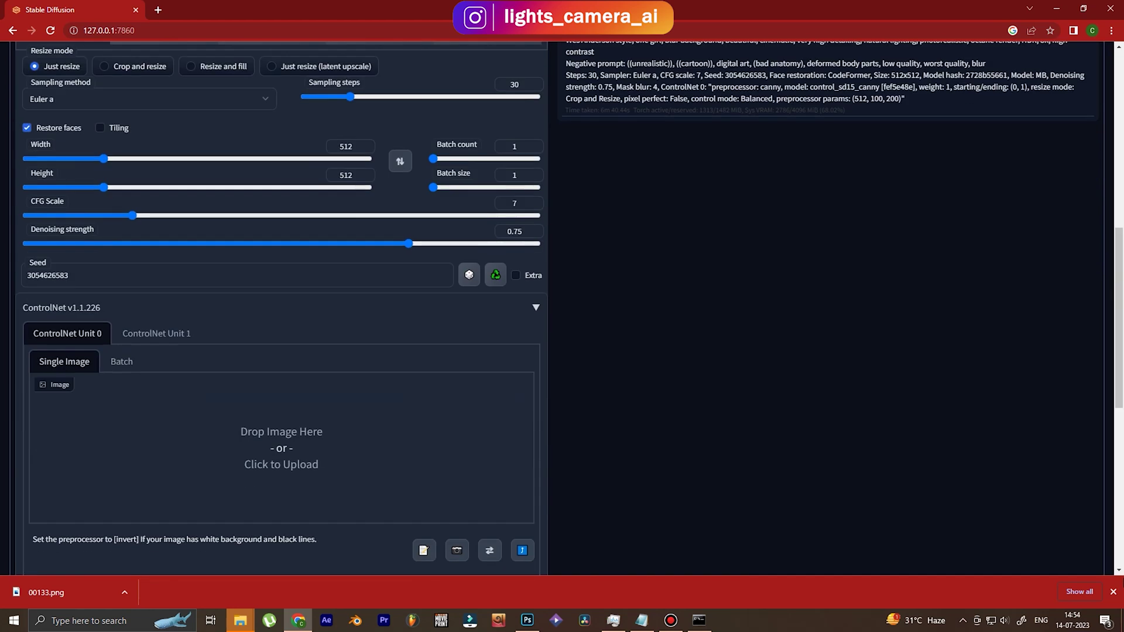
left_click(1113, 591)
scroll(1121, 301, "down", 3)
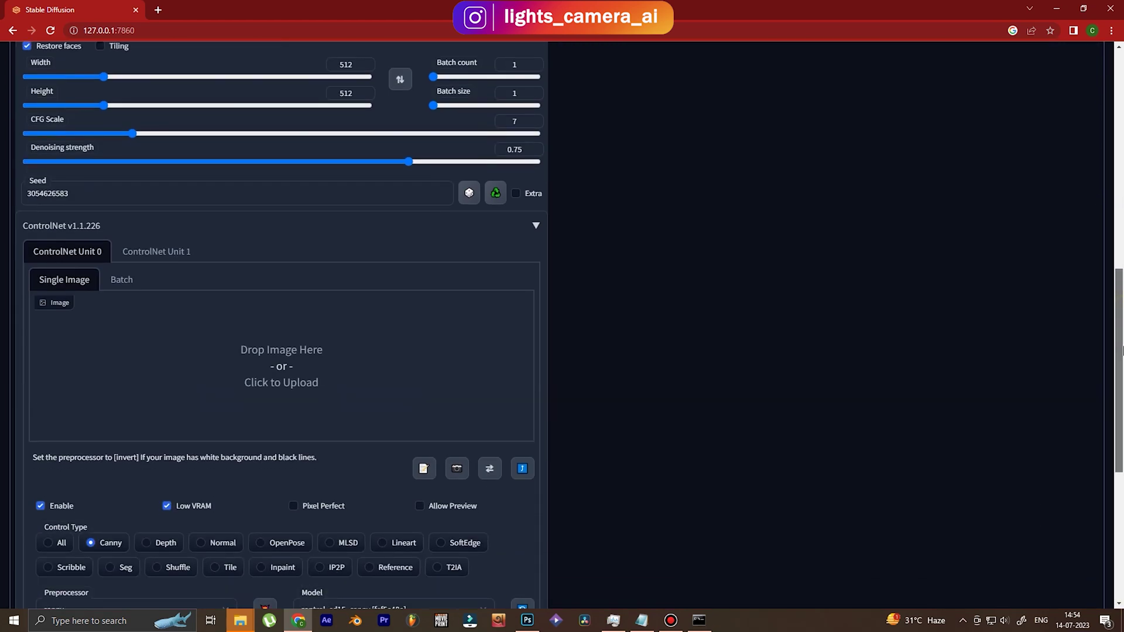
left_click(358, 306)
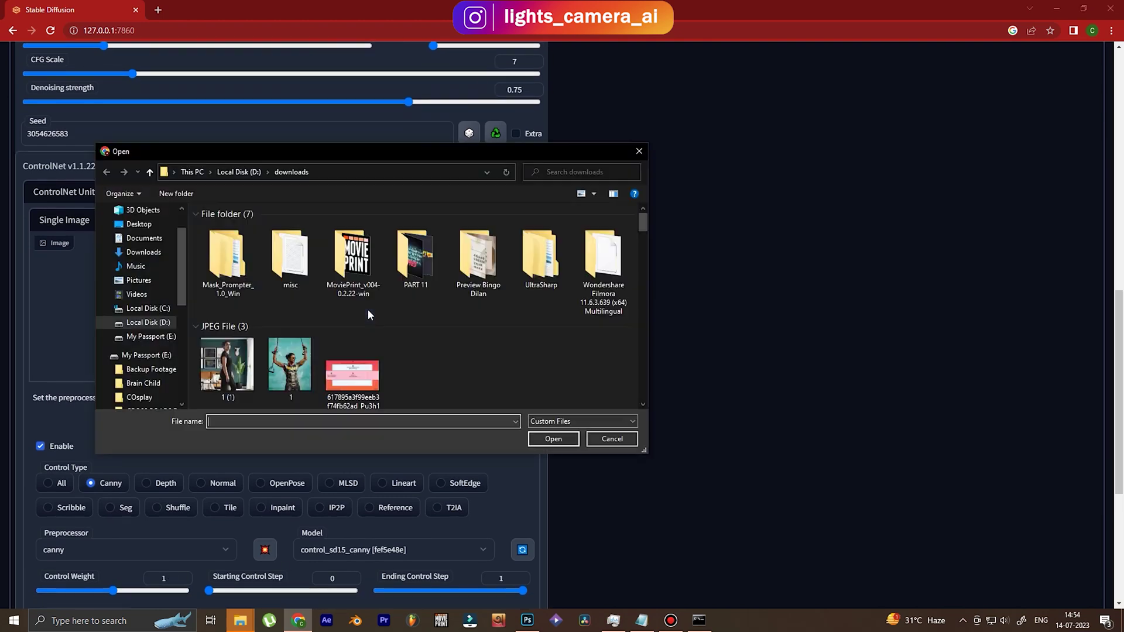
scroll(181, 268, "up", 5)
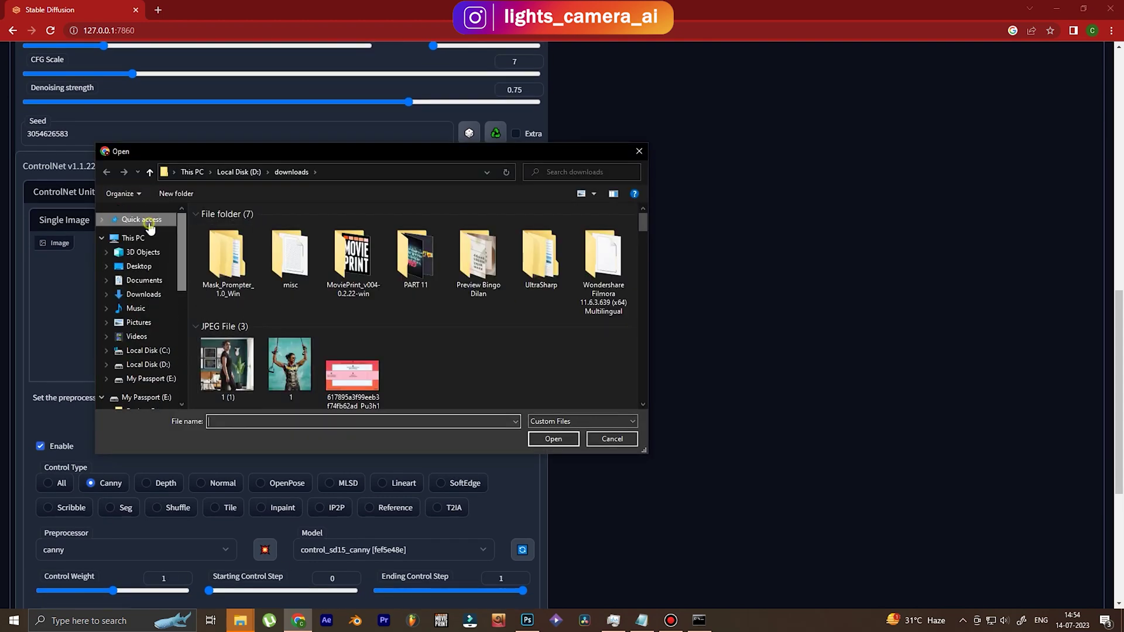
left_click(138, 219)
left_click(211, 373)
double_click(210, 372)
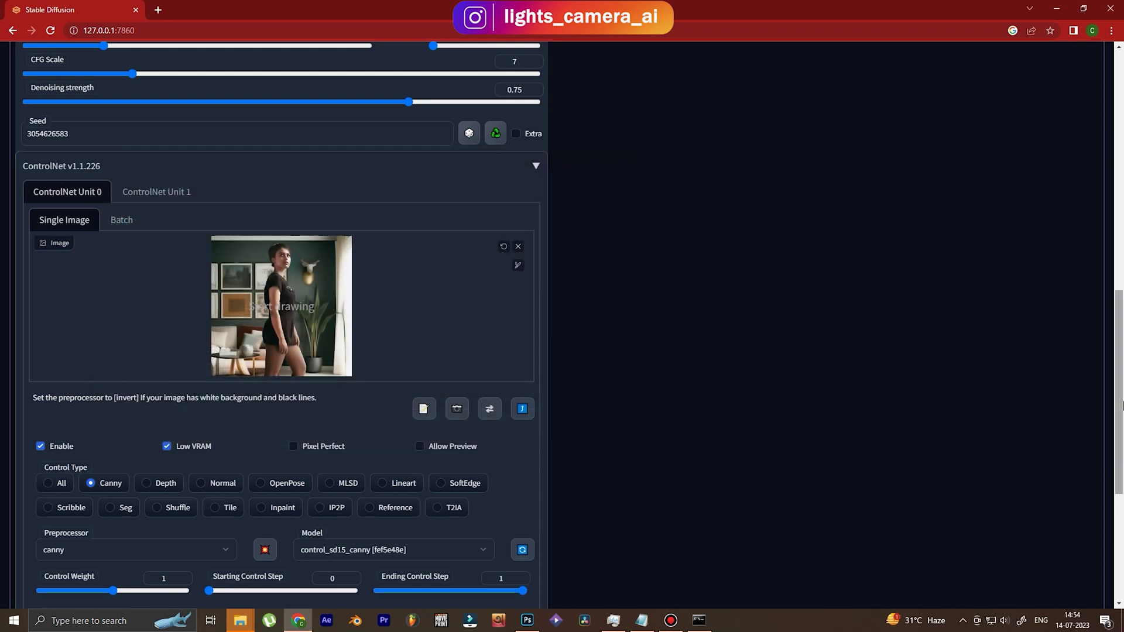
scroll(761, 416, "down", 3)
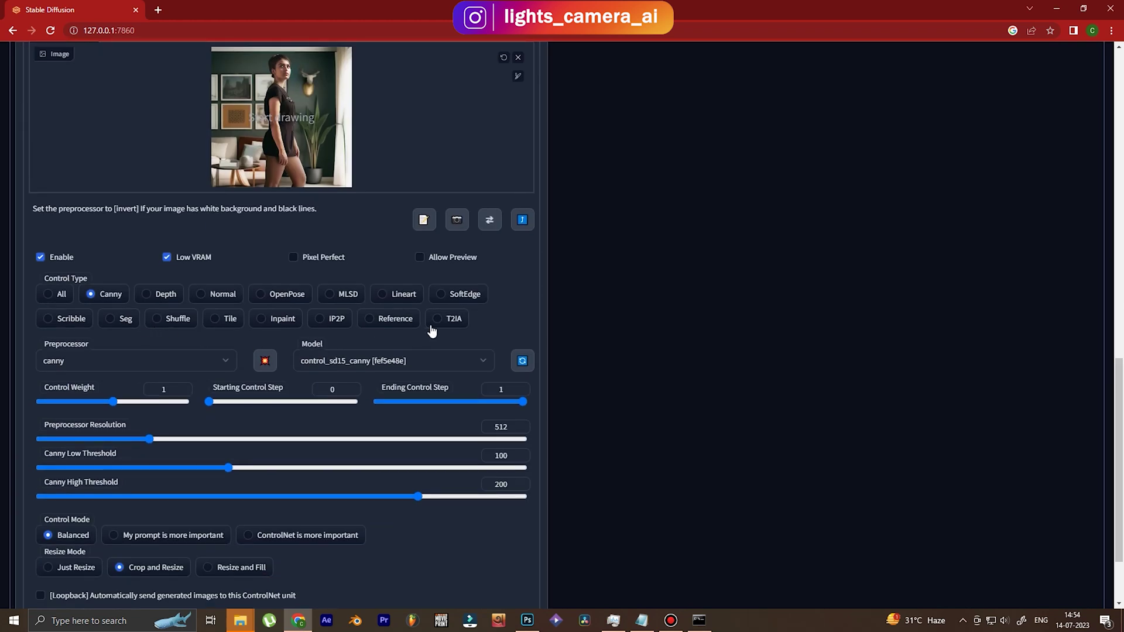
left_click(219, 319)
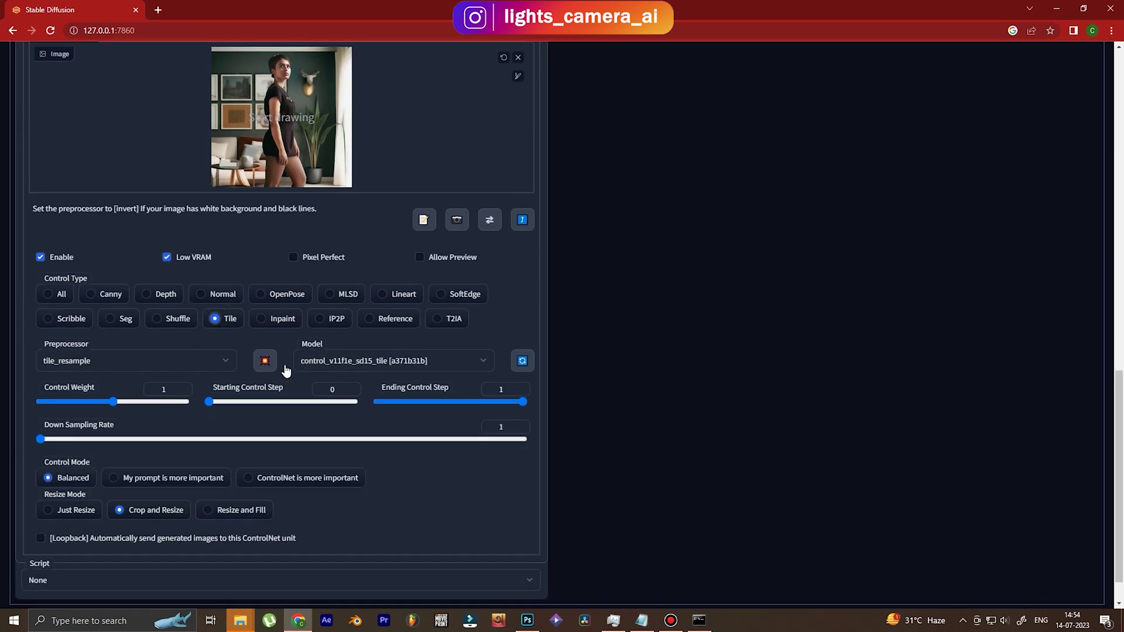
left_click(302, 477)
Step: Set the Ultimate SD upscale script to 4x-UltraSharp, scaling from image size, saving the seams fix image
left_click(212, 579)
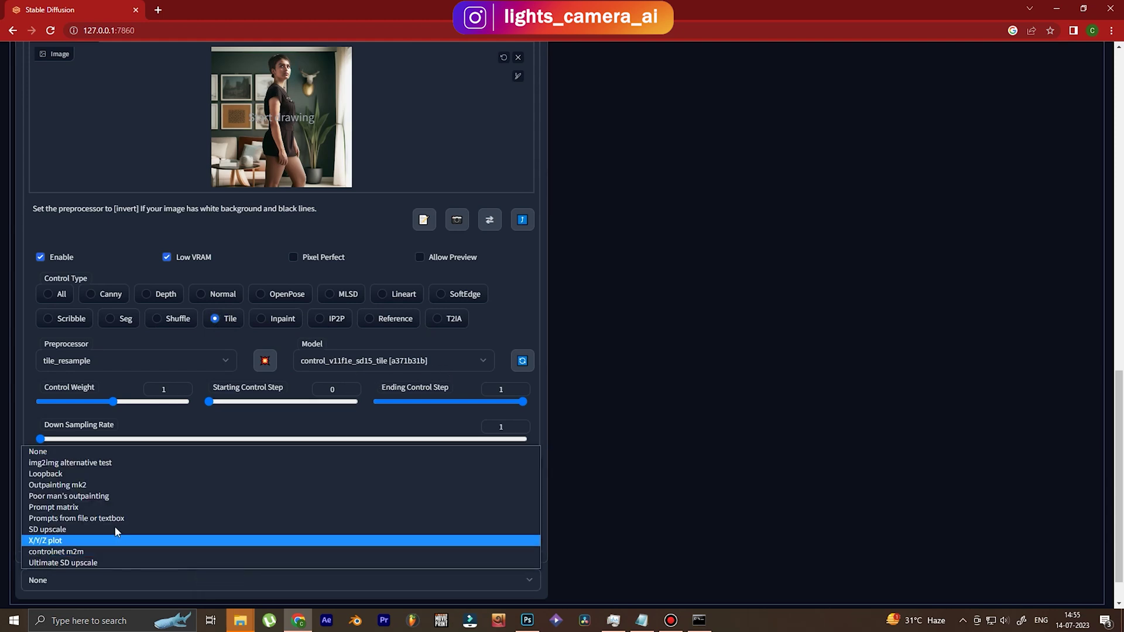
left_click(211, 563)
left_click_drag(1119, 410, 1119, 510)
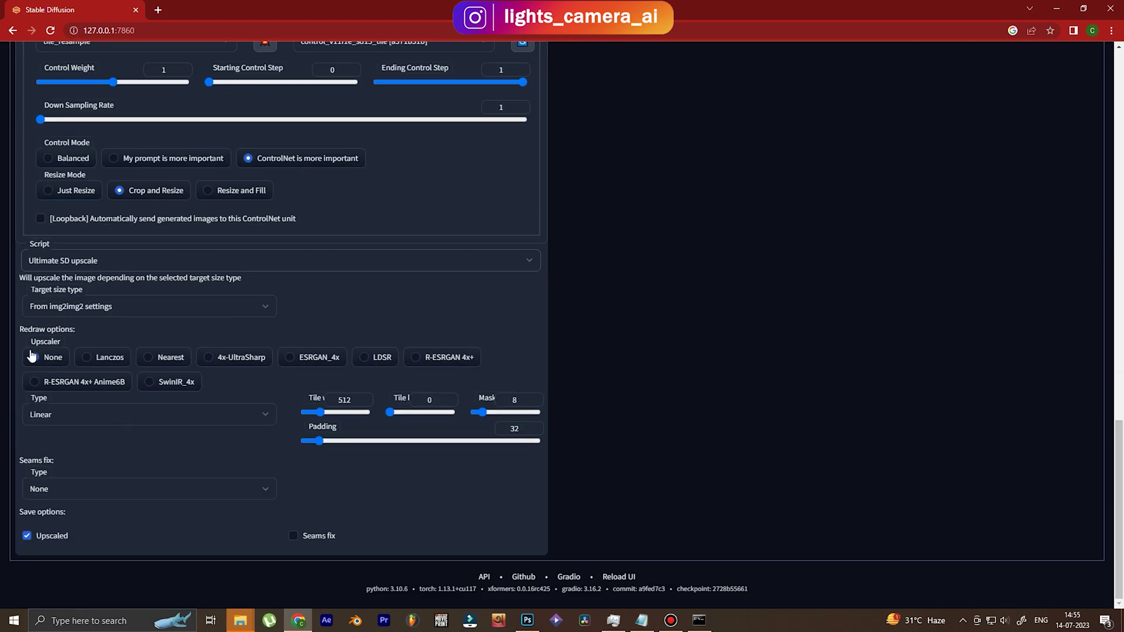
left_click(242, 358)
left_click(232, 305)
left_click(129, 347)
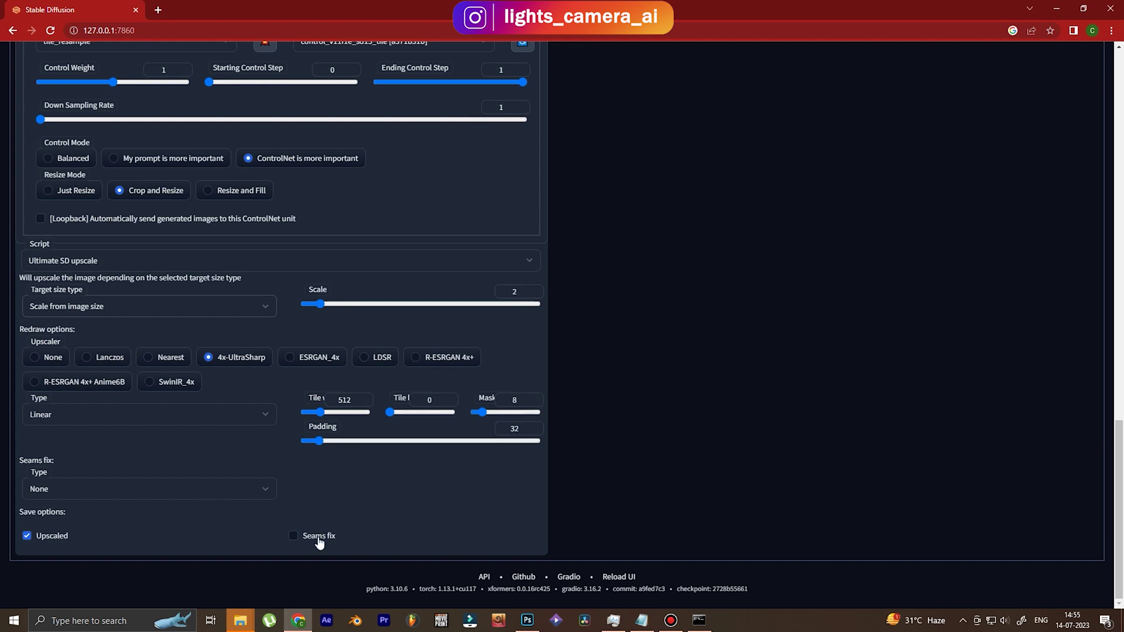
left_click(294, 535)
left_click_drag(1119, 488, 1122, 136)
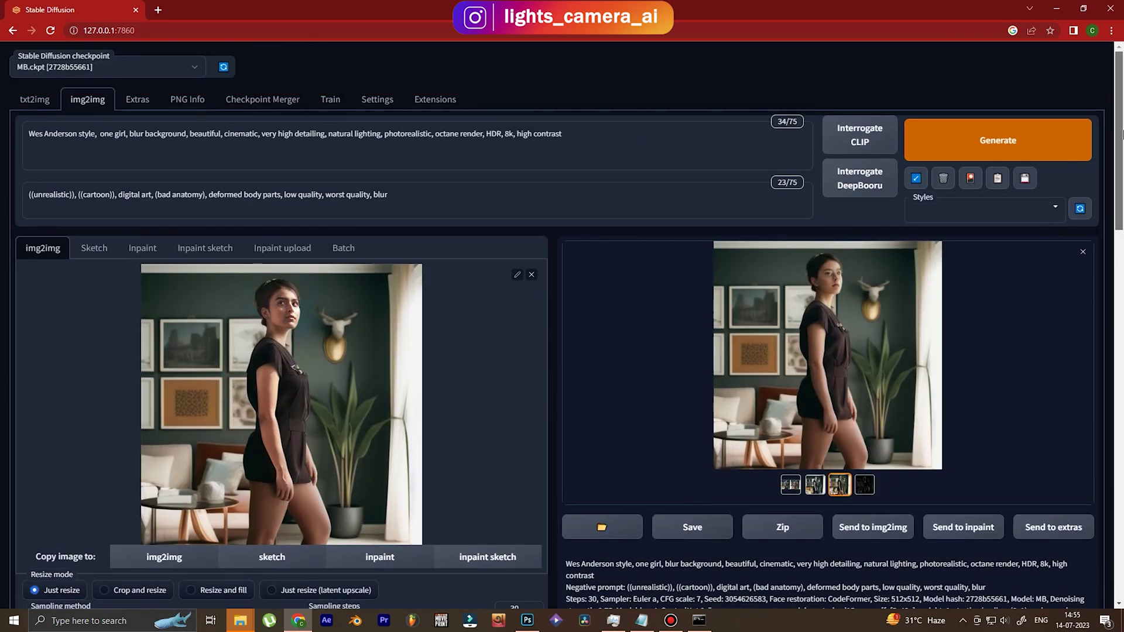
Step: Generate the 1024×1024 upscale, send it to Extras with Resize 2, and preview it full-screen
left_click(991, 146)
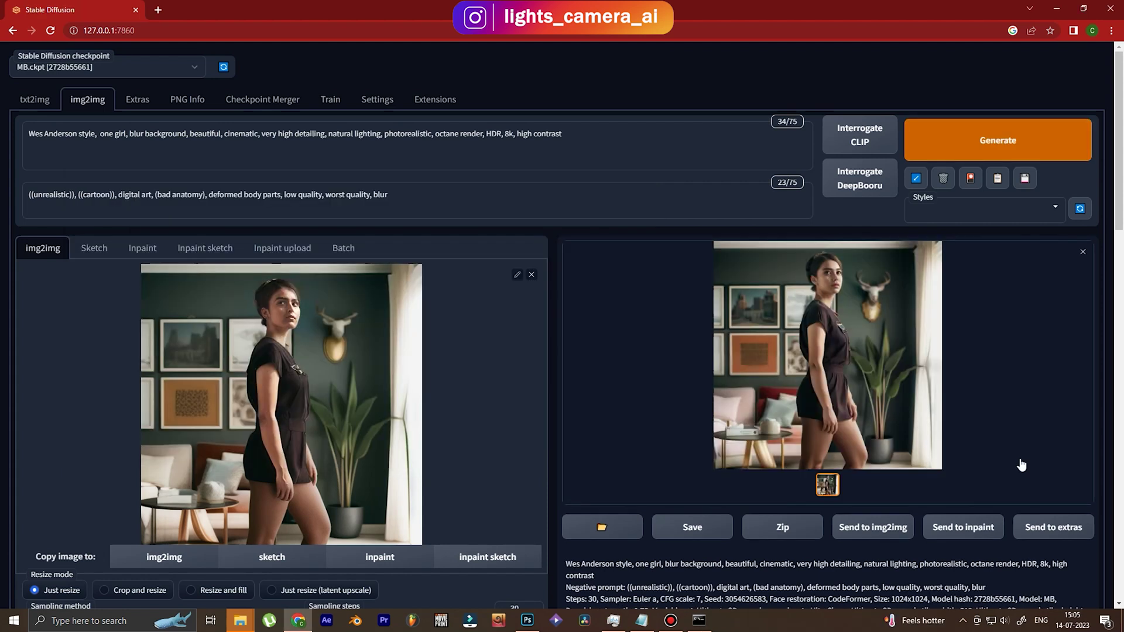
left_click(1055, 528)
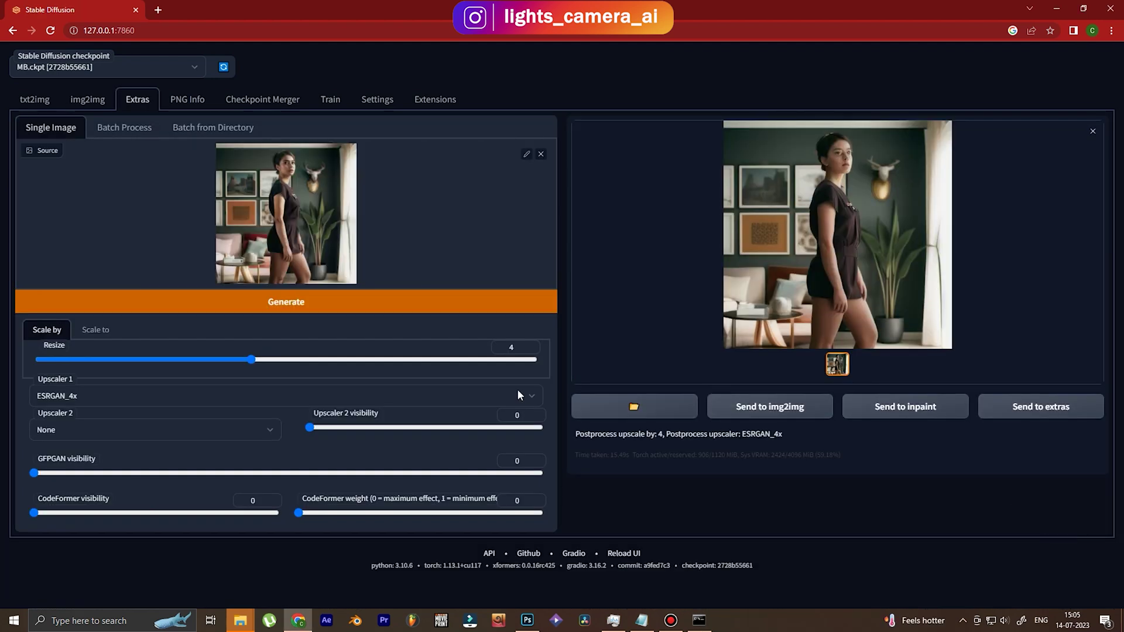
type("2")
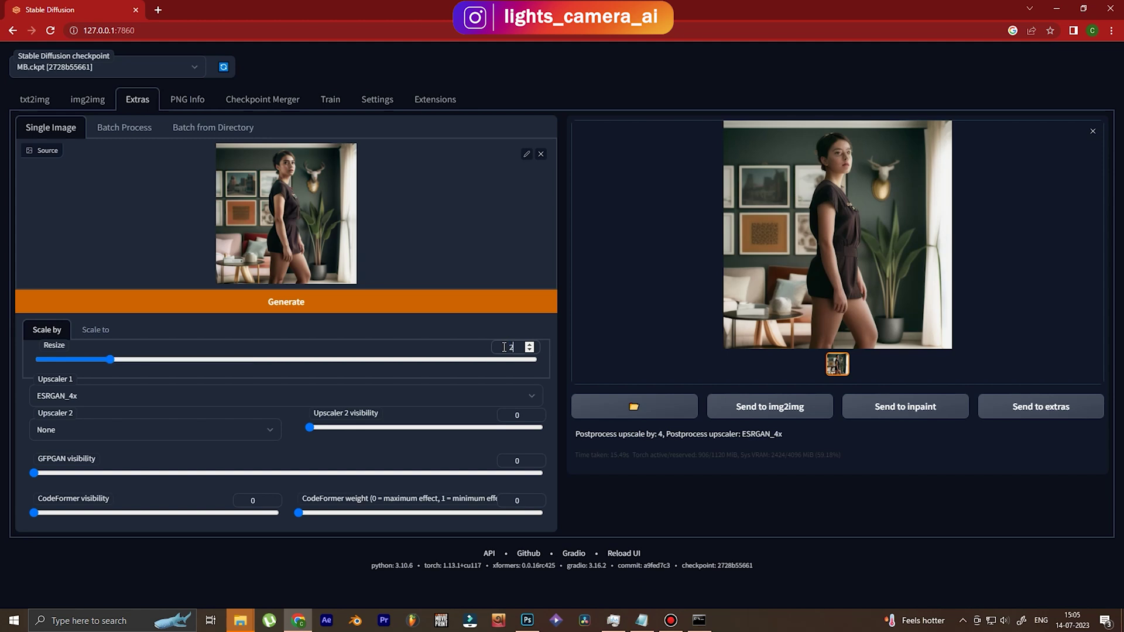
left_click(482, 255)
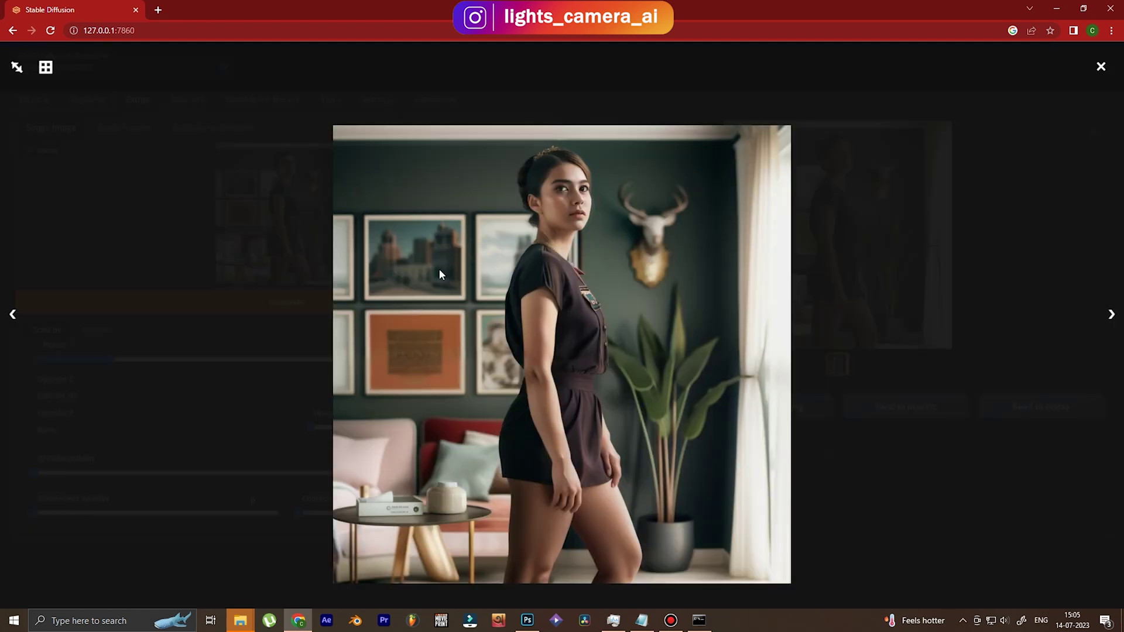
left_click(959, 236)
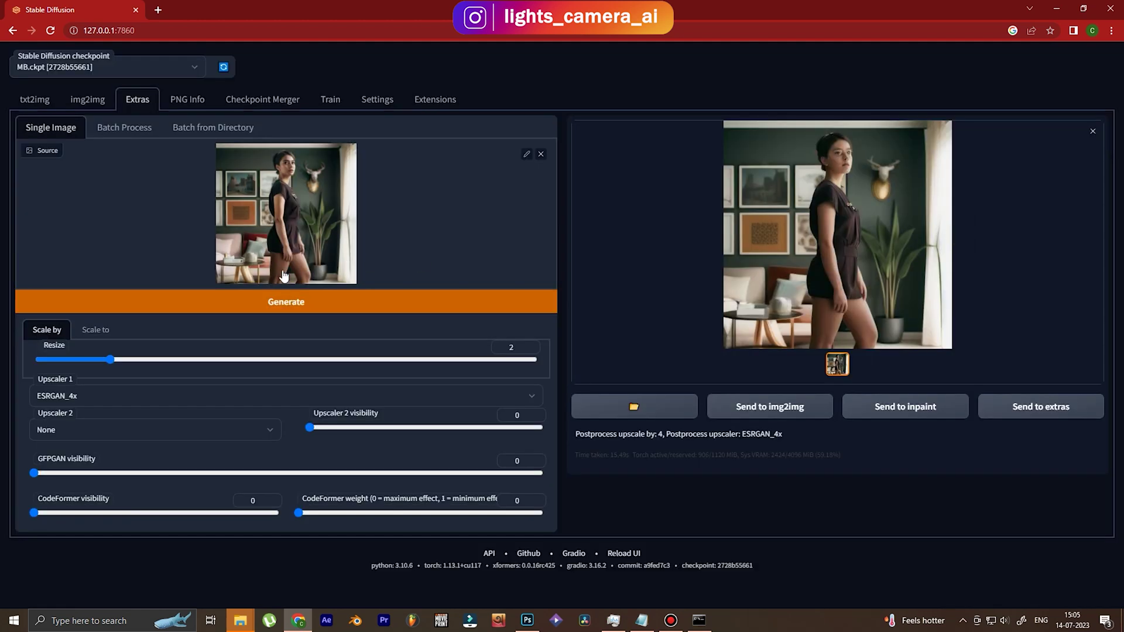
Step: Run the 2× Extras upscale, place the new image layer, and add a reveal-all mask to layer 00134
left_click(285, 305)
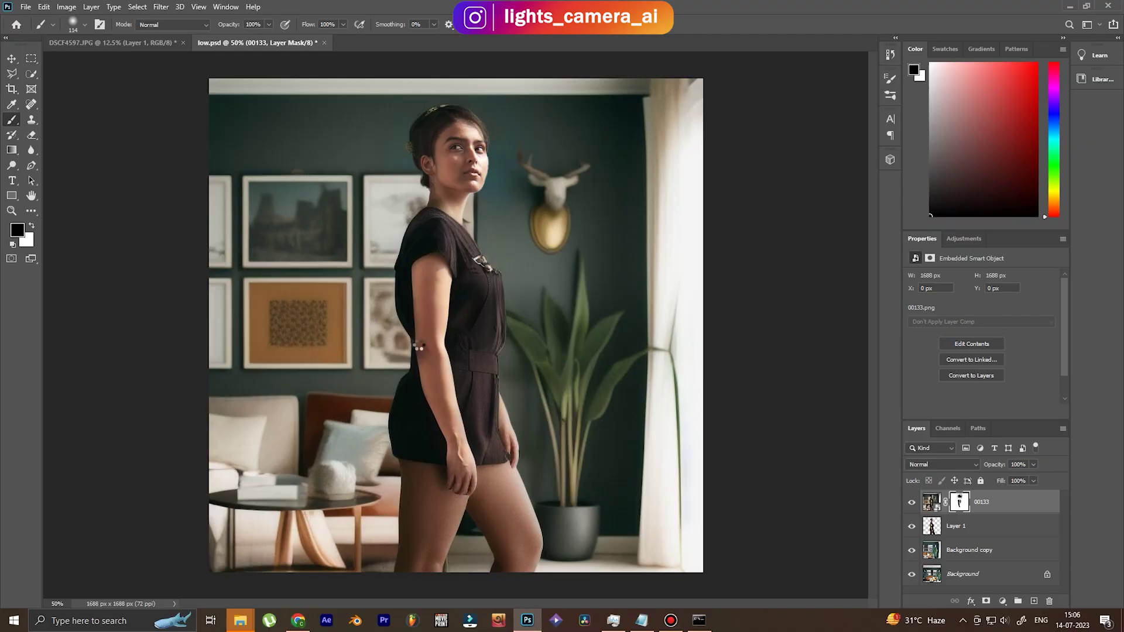
key("Return")
key("b")
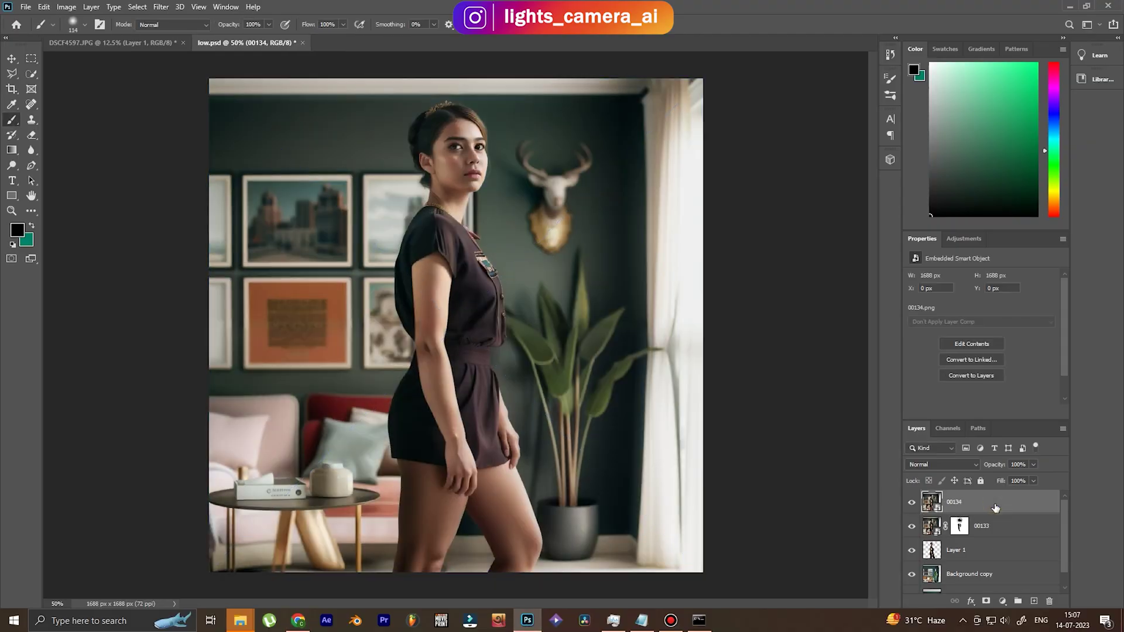
left_click(159, 7)
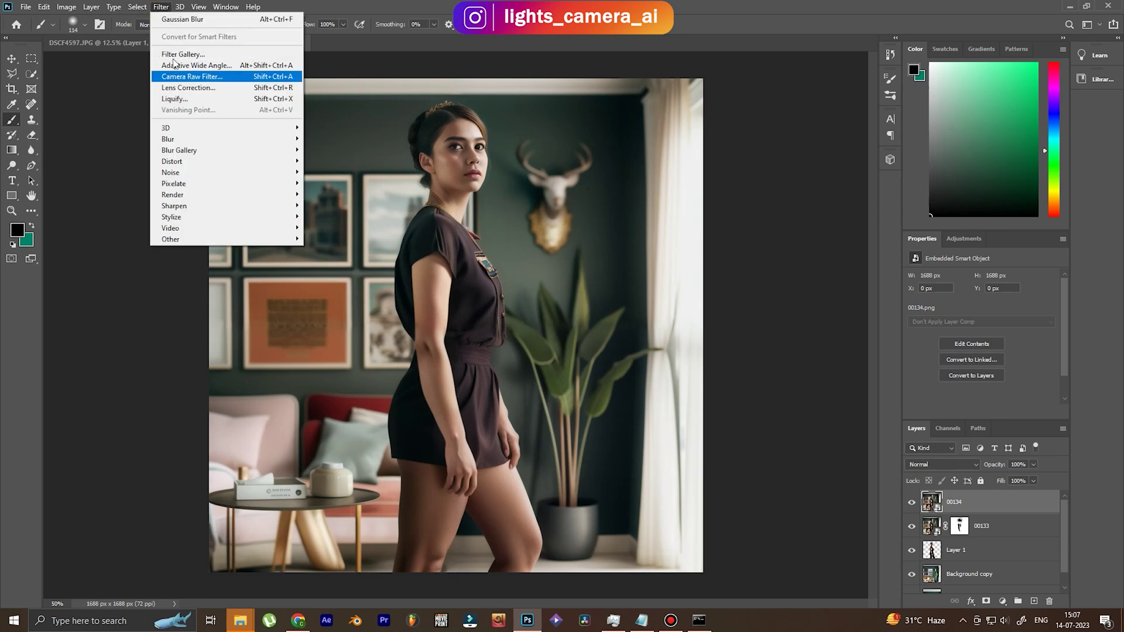
left_click(92, 7)
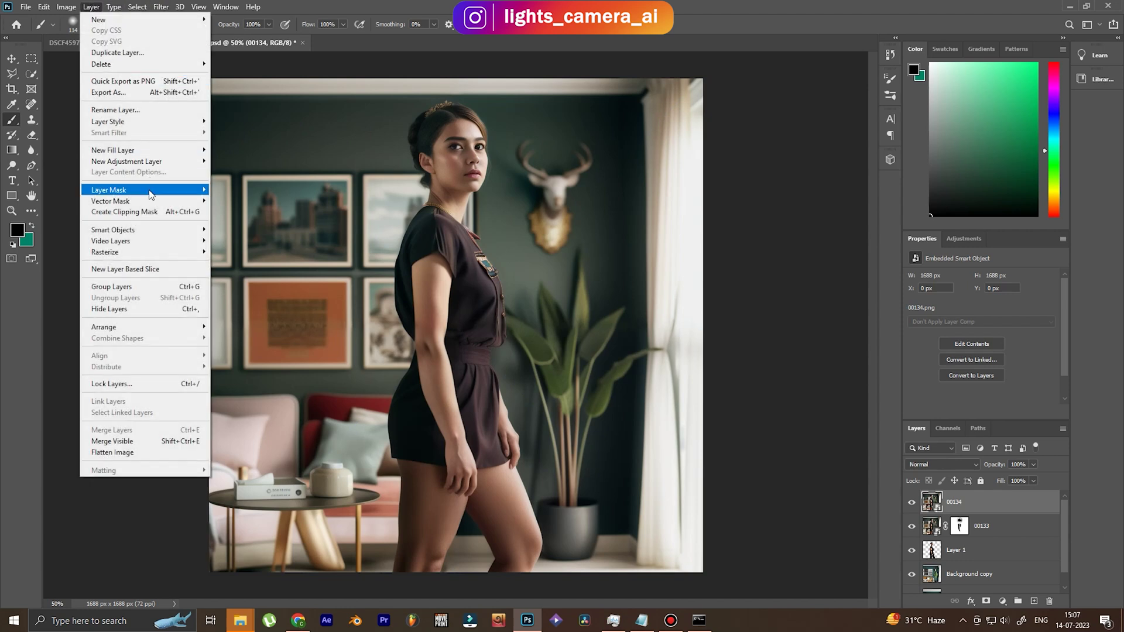
mouse_move(153, 191)
left_click(230, 192)
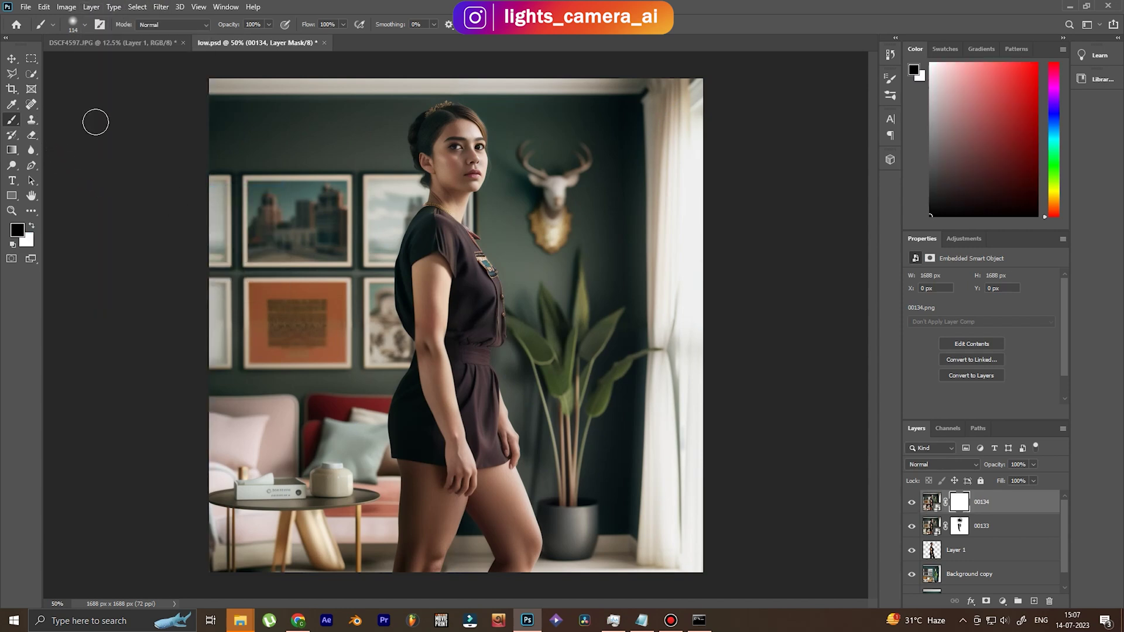
Step: Touch up the 00134 mask with a 72 px brush in black and white, then flatten the image
left_click(85, 23)
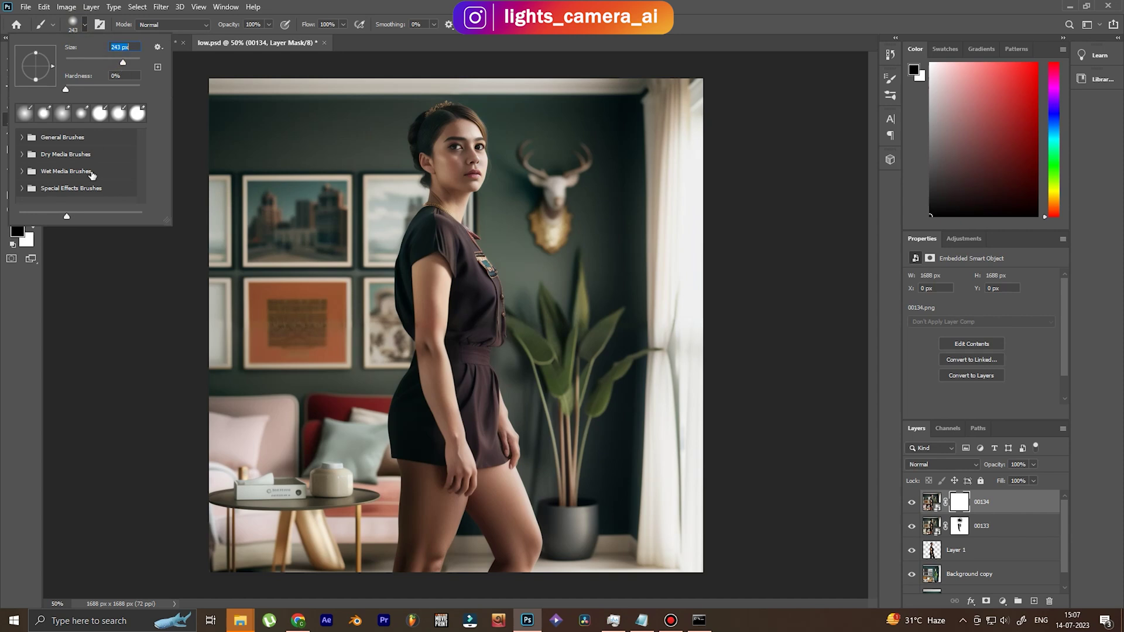
left_click(101, 309)
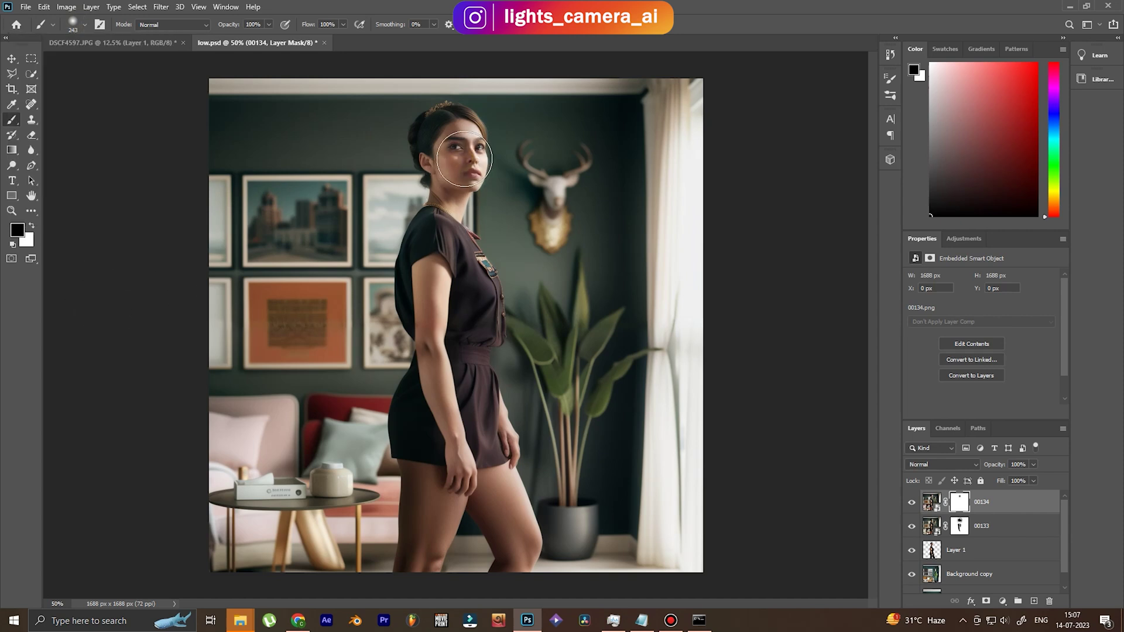
right_click(190, 145)
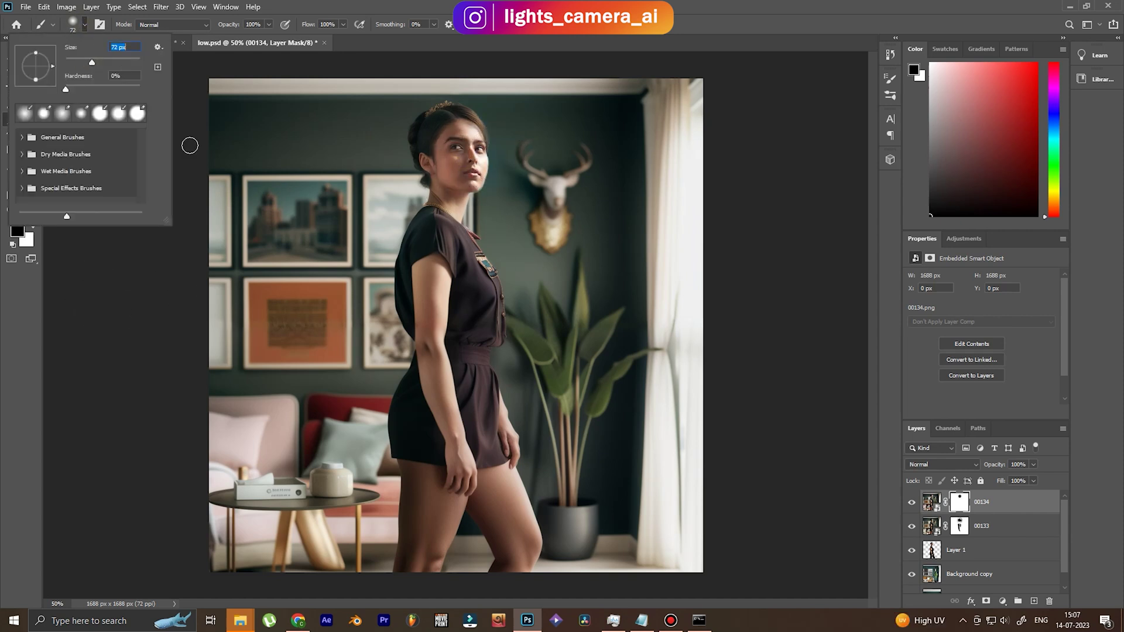
key("Return")
key("x")
key("x")
key("x")
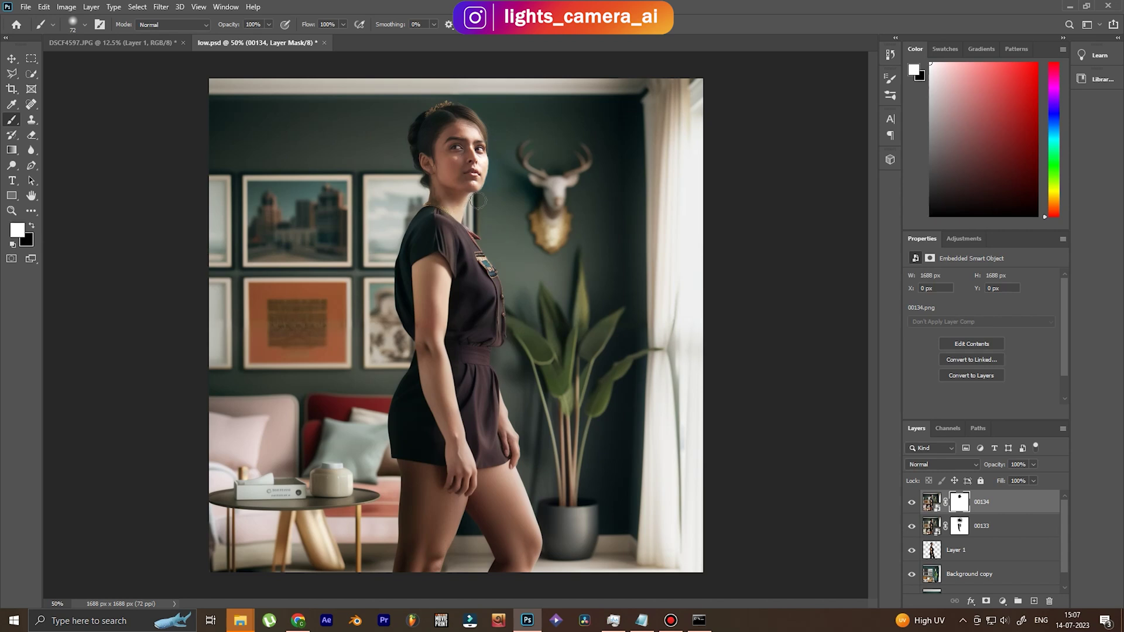
key("x")
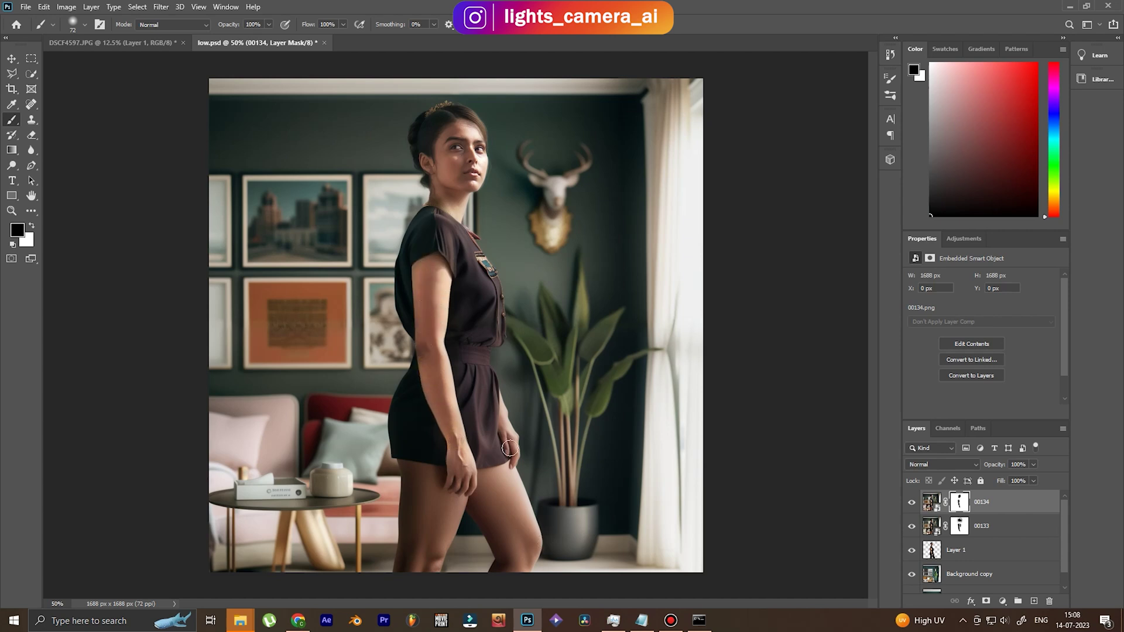
key("ctrl+minus")
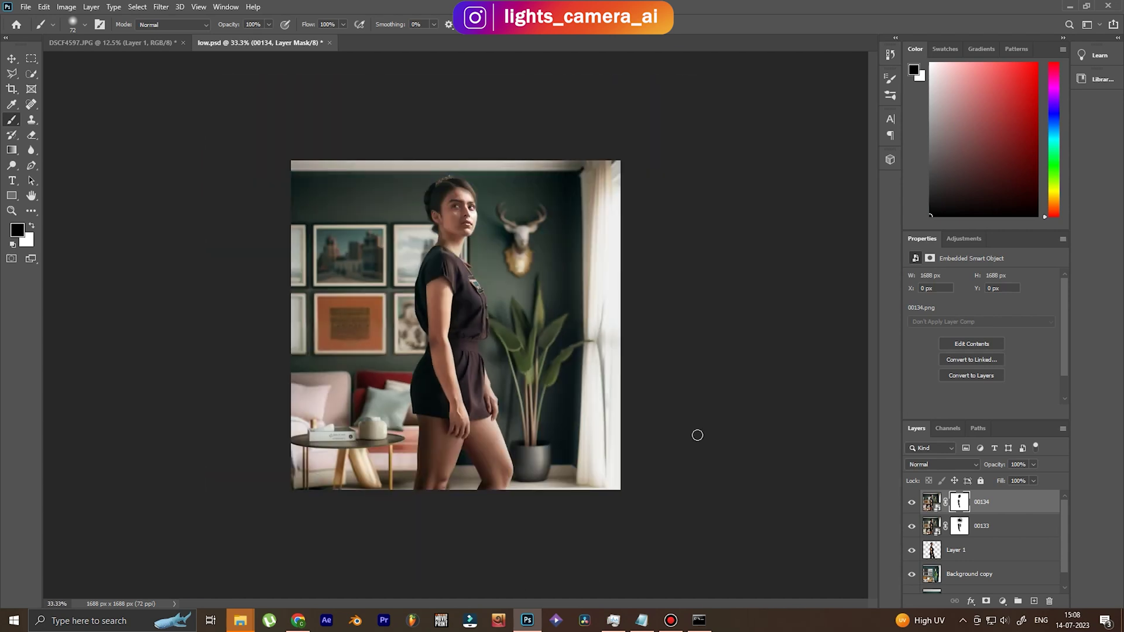
key("ctrl+plus")
key("ctrl+plus")
key("x")
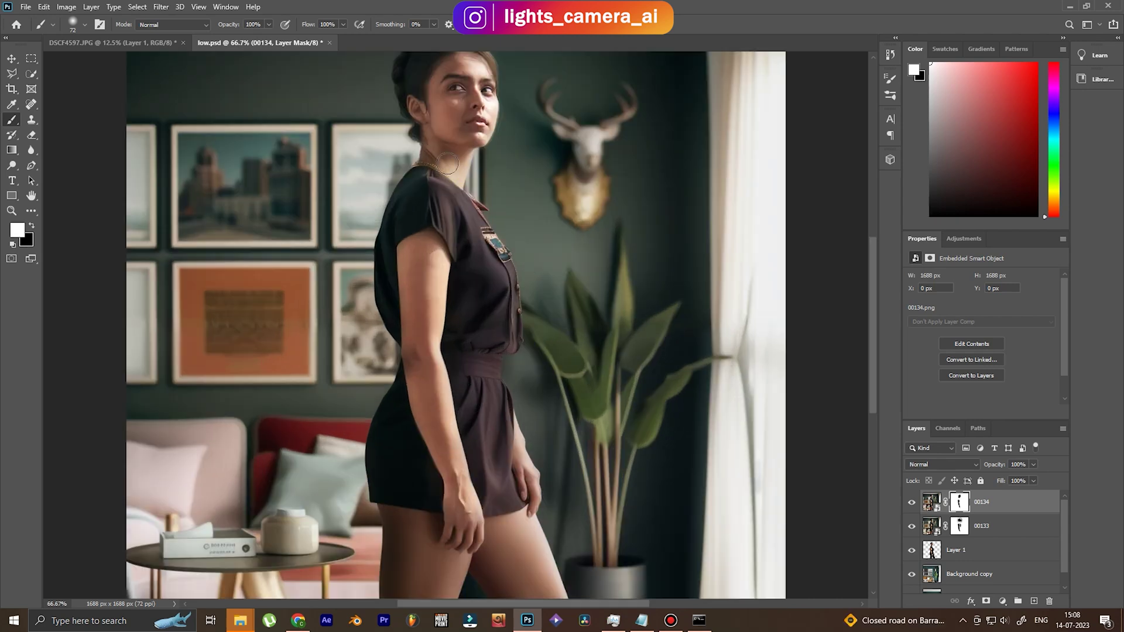
key("x")
key("ctrl+minus")
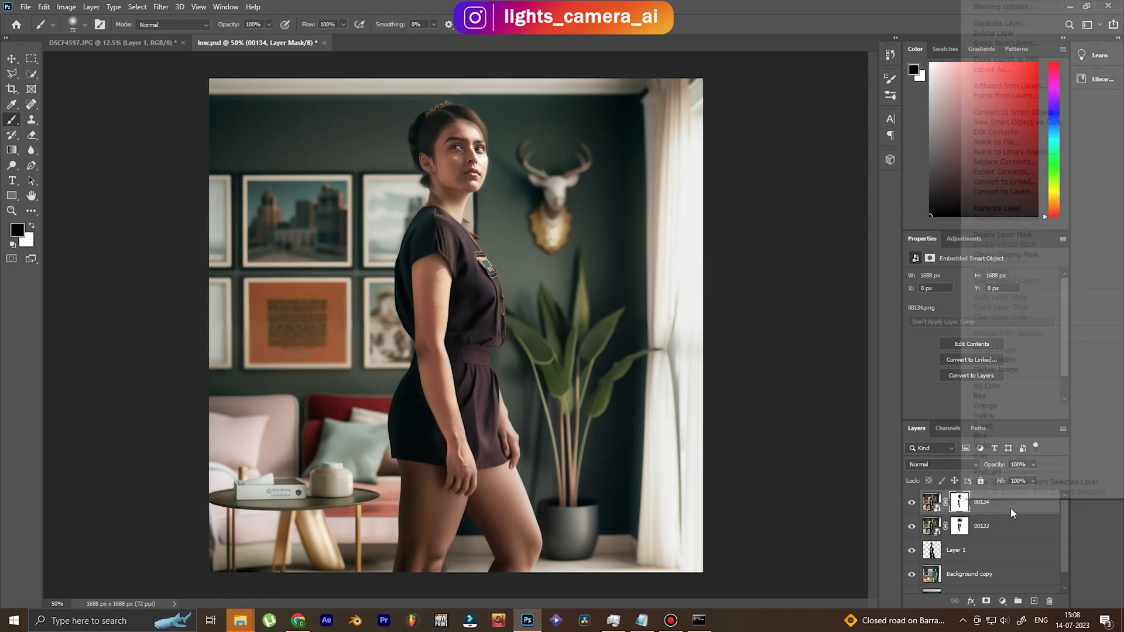
right_click(1010, 507)
left_click(984, 364)
Step: Duplicate the background and in Camera Raw set Vibrance +54, Contrast +7, more saturation, cooler temperature
key("ctrl+j")
left_click(161, 6)
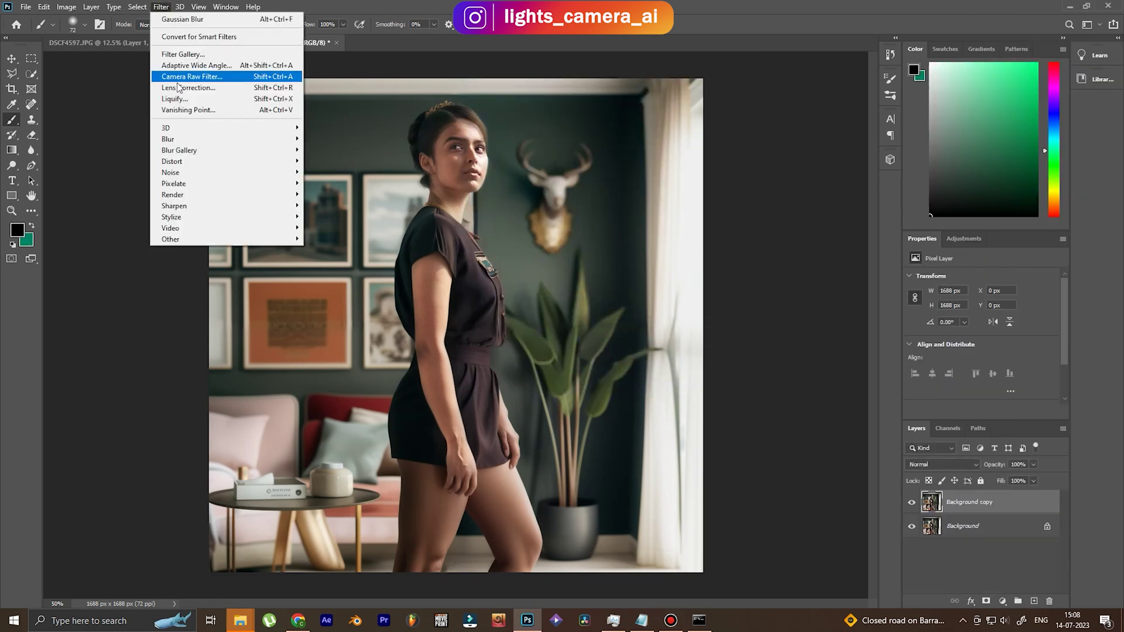
left_click(193, 78)
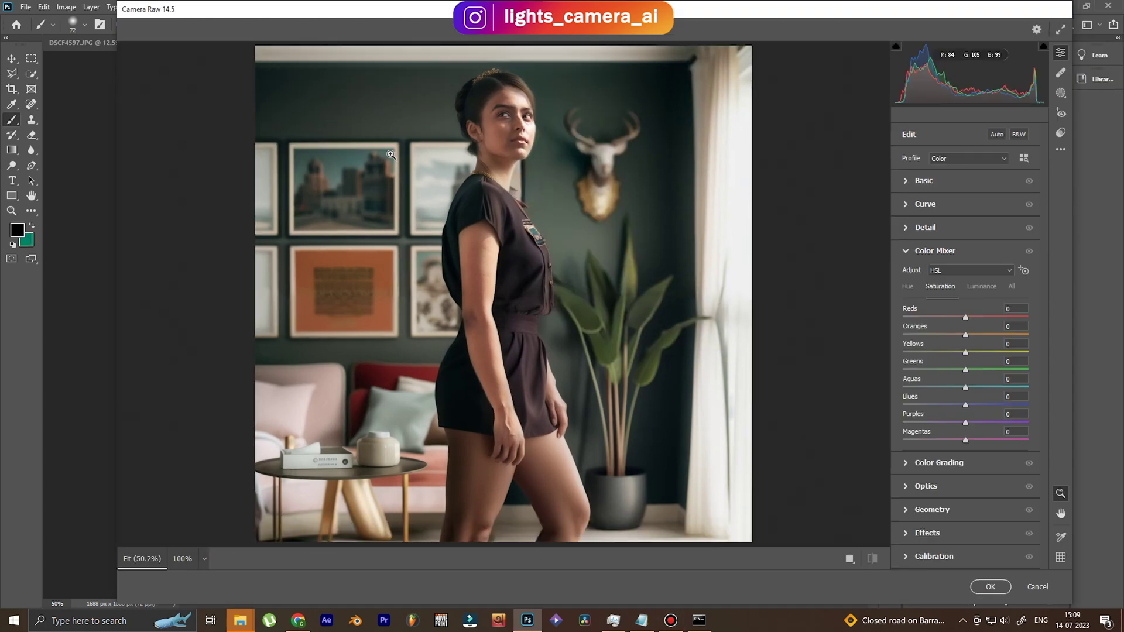
left_click(924, 181)
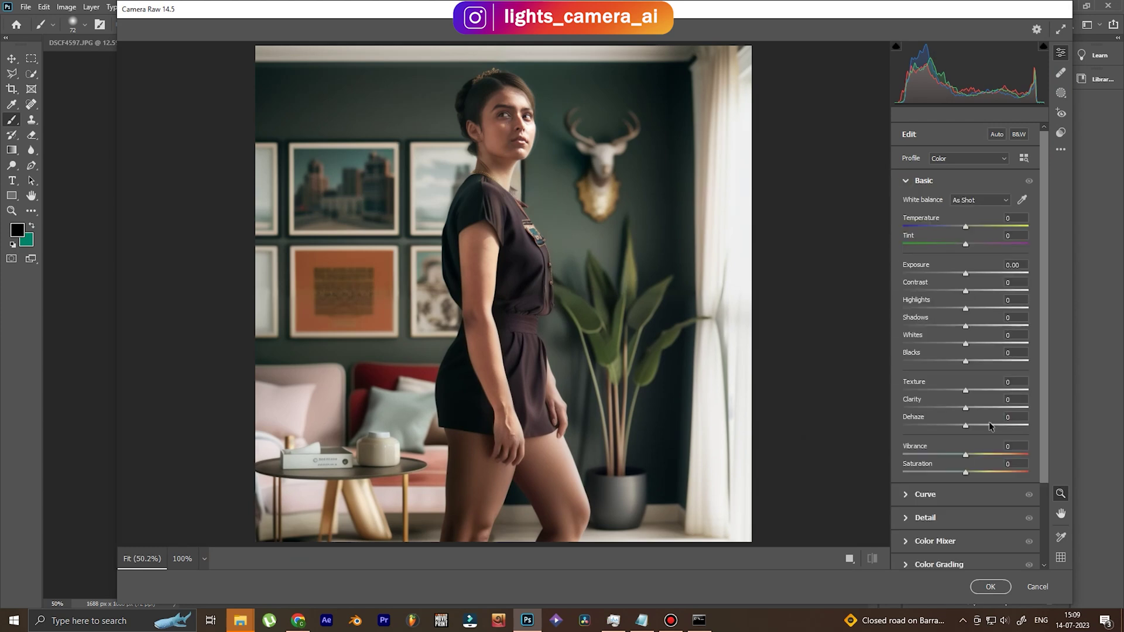
mouse_move(966, 455)
left_mouse_down()
mouse_move(1000, 455)
mouse_move(972, 473)
left_mouse_up()
mouse_move(965, 227)
left_mouse_down()
mouse_move(966, 245)
mouse_move(960, 225)
left_mouse_up()
left_click_drag(966, 291, 996, 391)
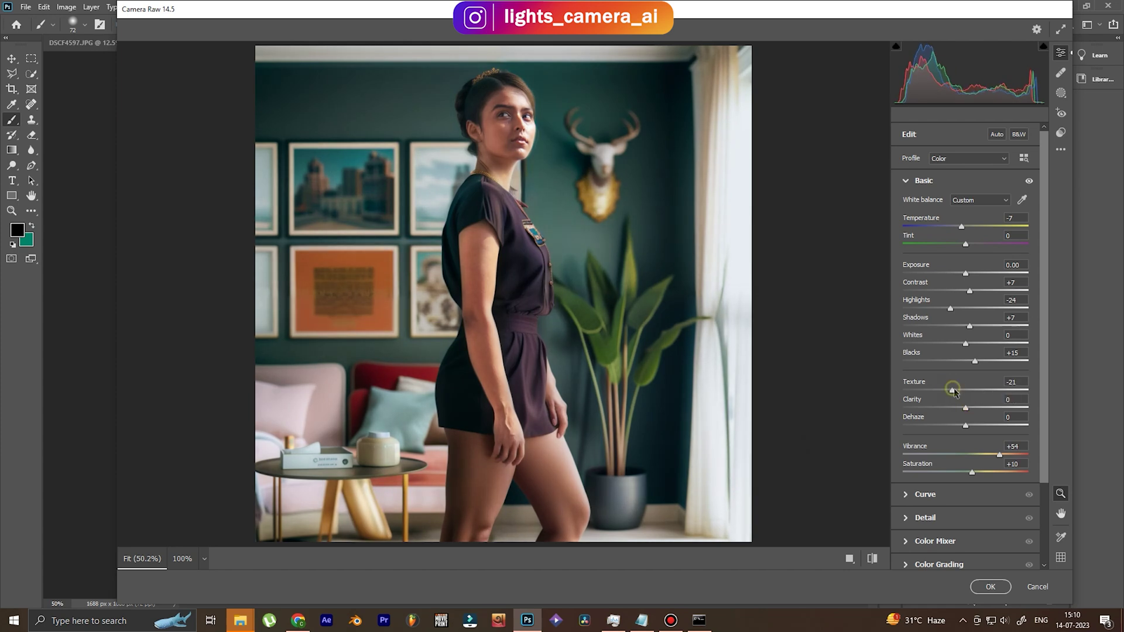
left_click(905, 180)
Step: In the Color Mixer, shift Yellows hue to +10, Reds to +7 and Aquas to -60
left_click(906, 250)
left_click_drag(965, 352, 974, 353)
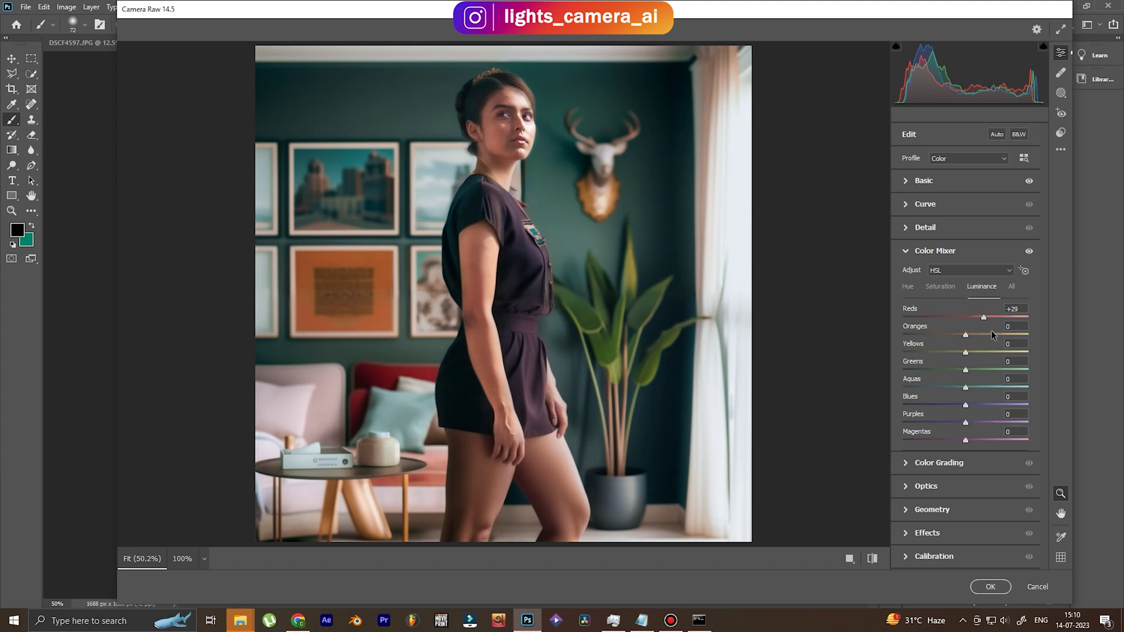
left_click_drag(975, 317, 970, 317)
left_click_drag(967, 389, 917, 405)
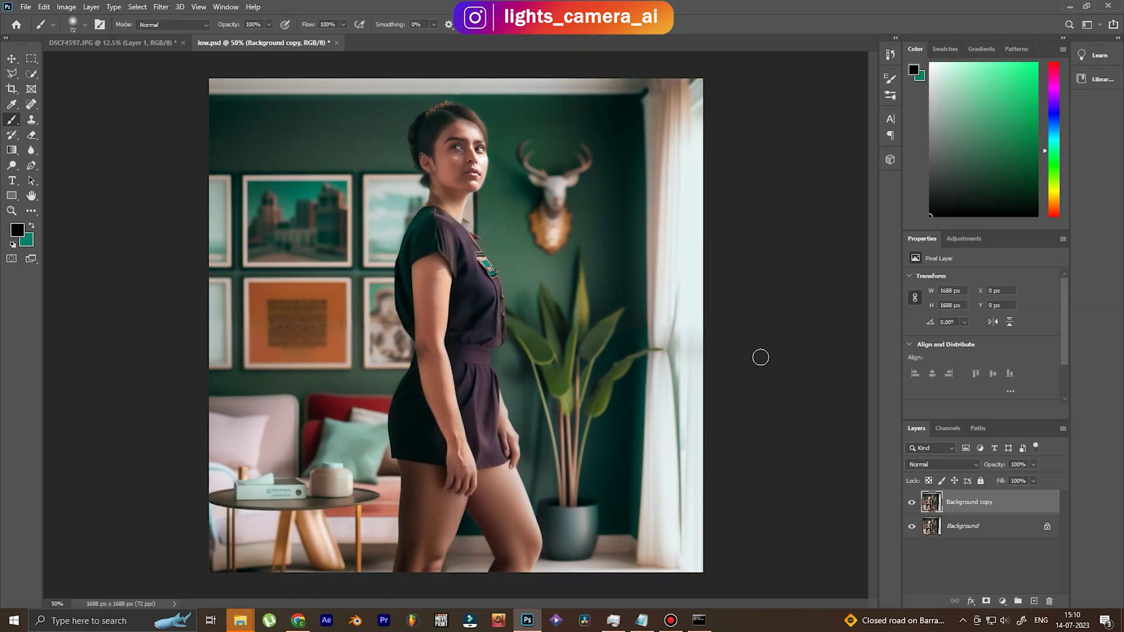
Step: Open the Add Noise filter, then cancel it without applying
left_click(161, 6)
mouse_move(200, 170)
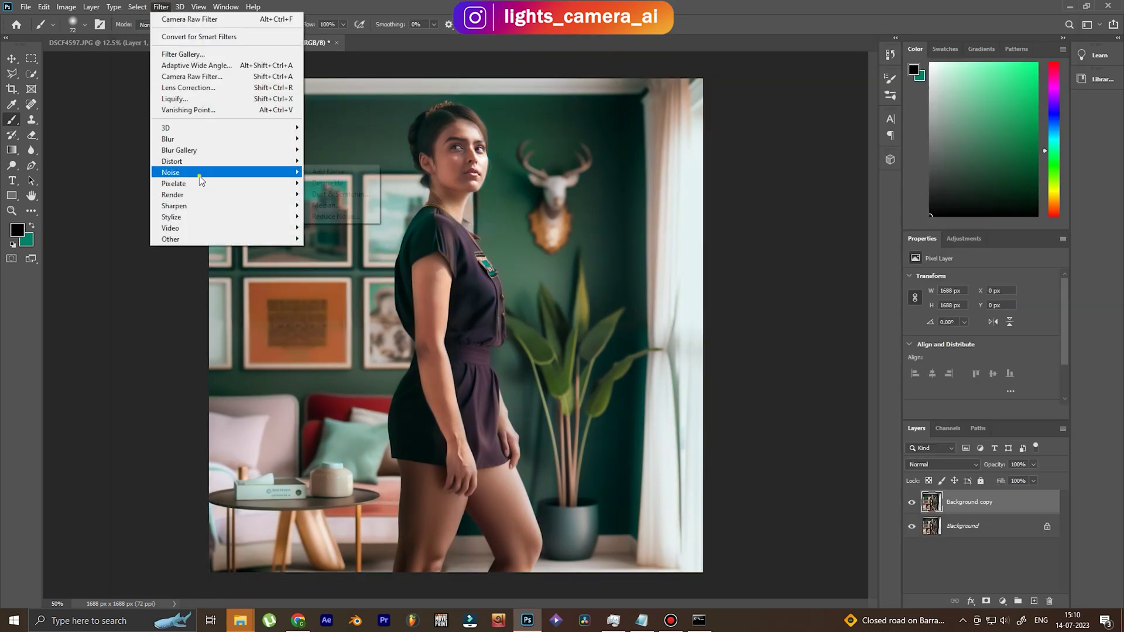
left_click(339, 171)
left_click_drag(572, 109, 859, 197)
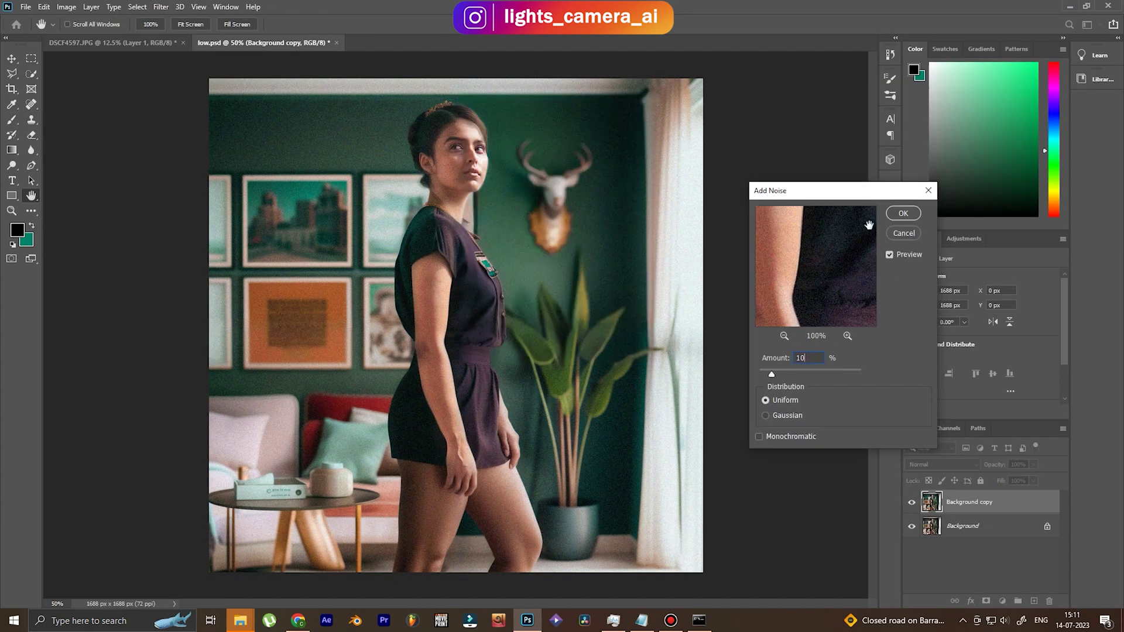
left_click(902, 234)
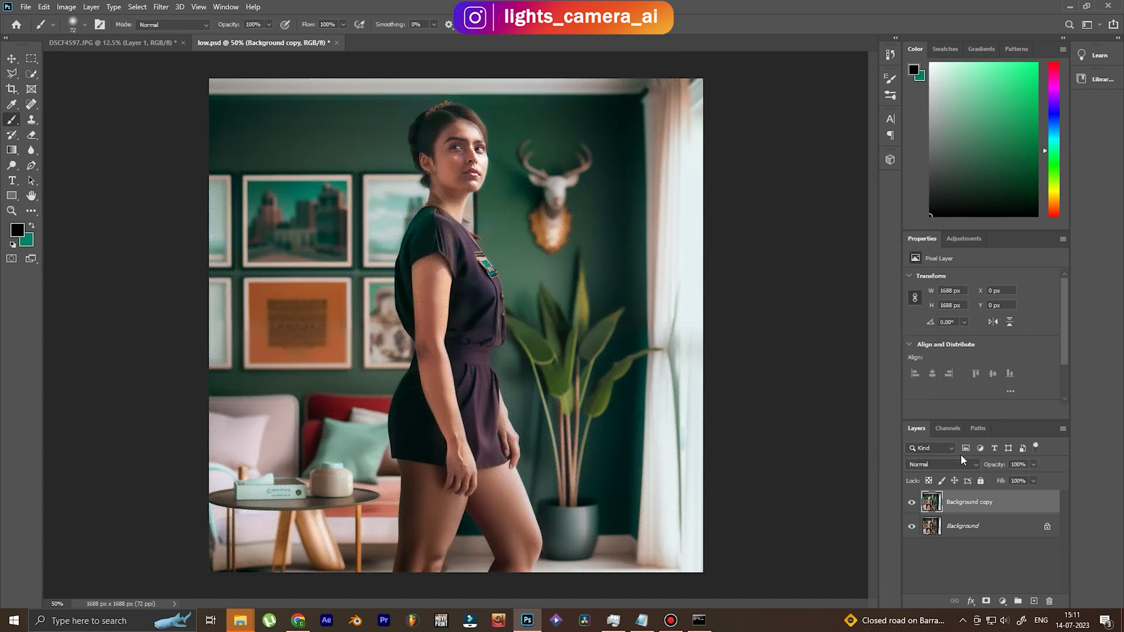
Step: Duplicate the Blue channel as Blue copy and apply a Threshold at level 113
left_click(949, 428)
left_click(1002, 515)
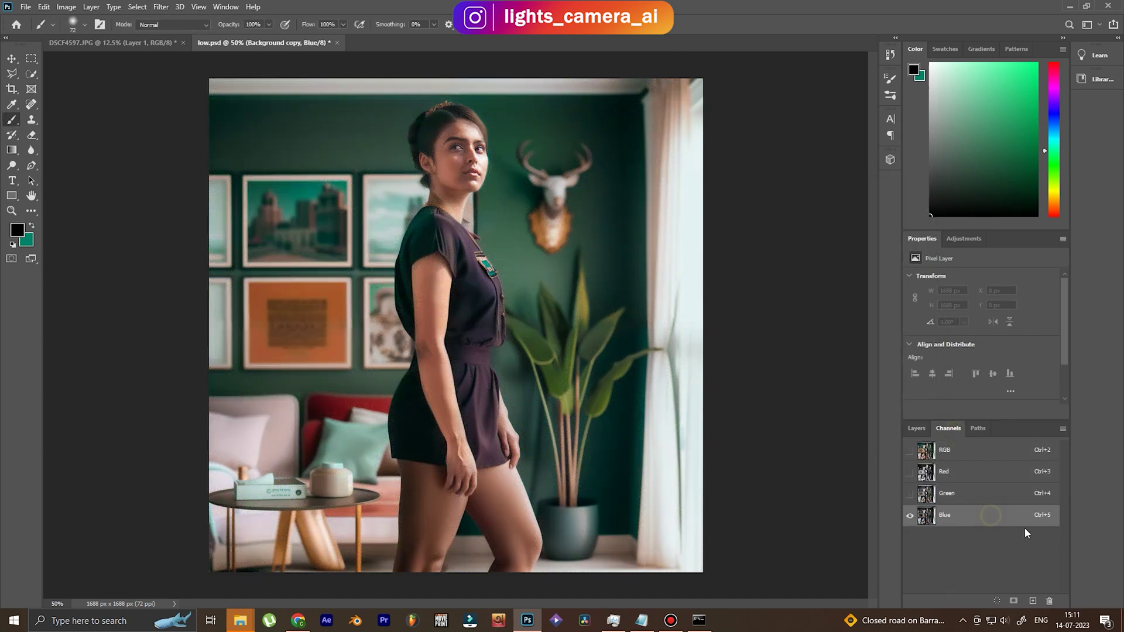
left_click_drag(995, 515, 1033, 600)
left_click(66, 7)
mouse_move(82, 37)
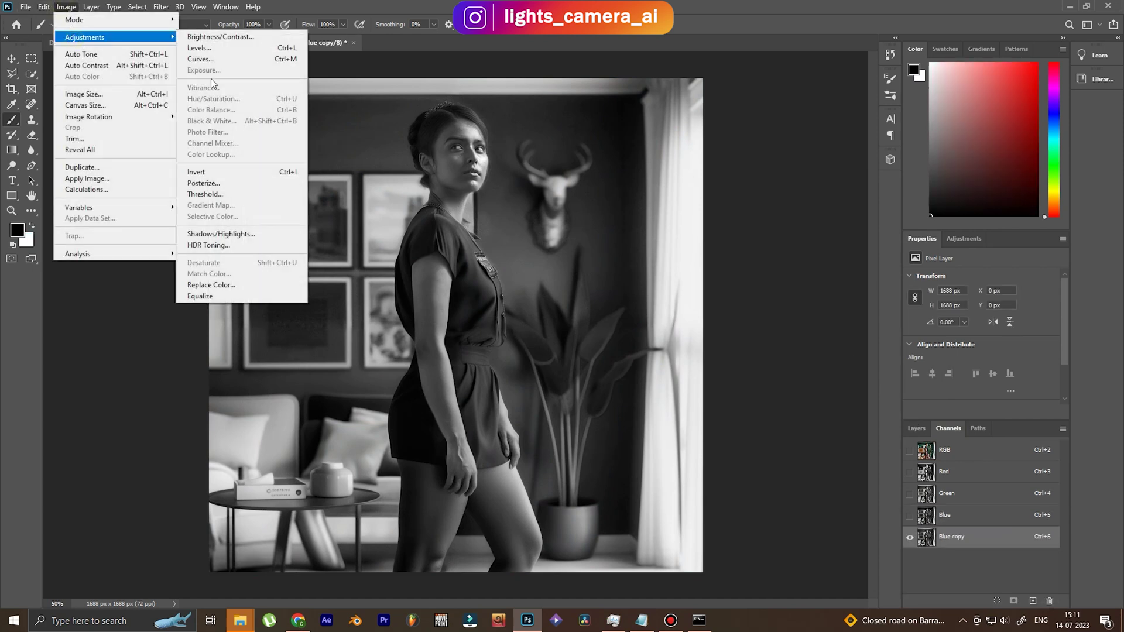
left_click(217, 195)
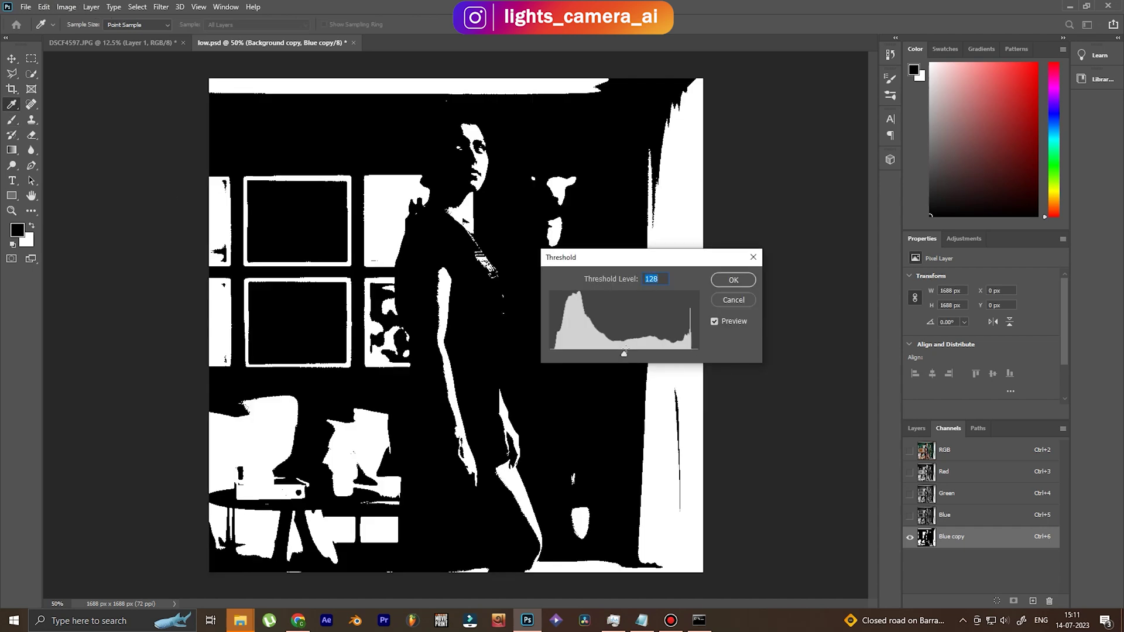
mouse_move(619, 355)
left_mouse_down()
mouse_move(606, 361)
mouse_move(615, 358)
left_mouse_up()
left_click(734, 281)
Step: Load Blue copy as a selection, then return to the RGB channel and the Layers panel
key("b")
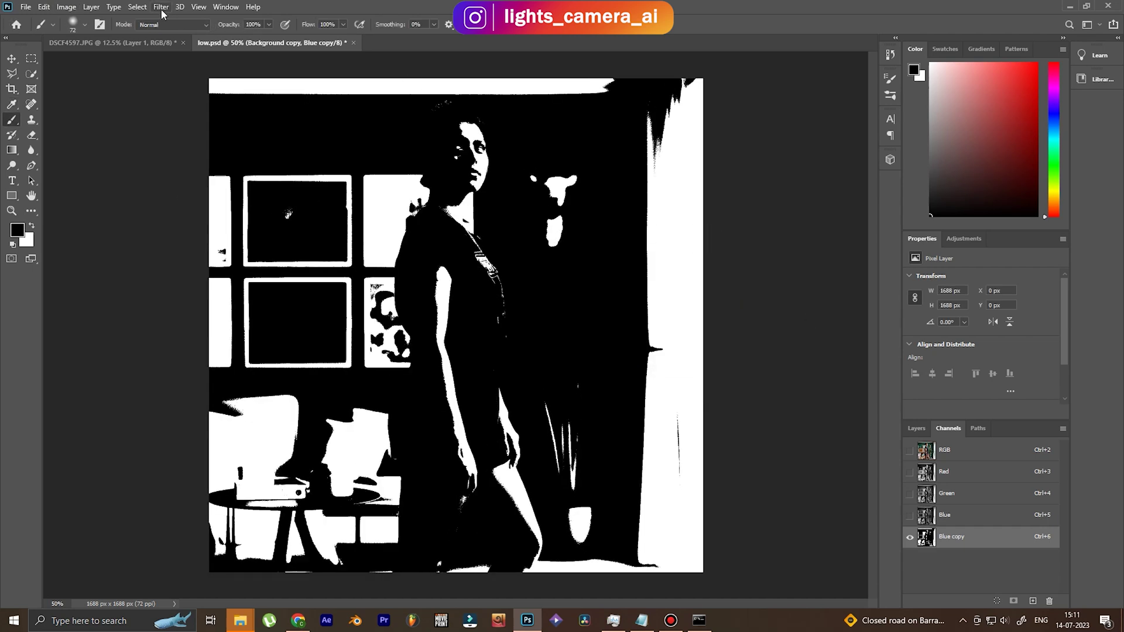
left_click(137, 7)
left_click(159, 254)
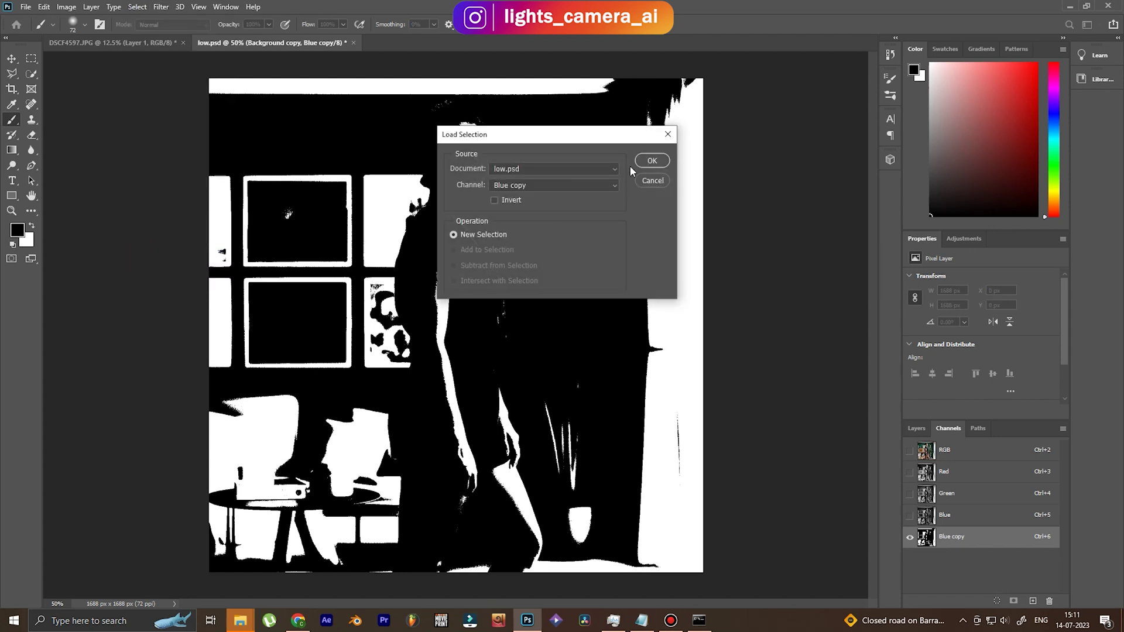
left_click(651, 161)
left_click(969, 450)
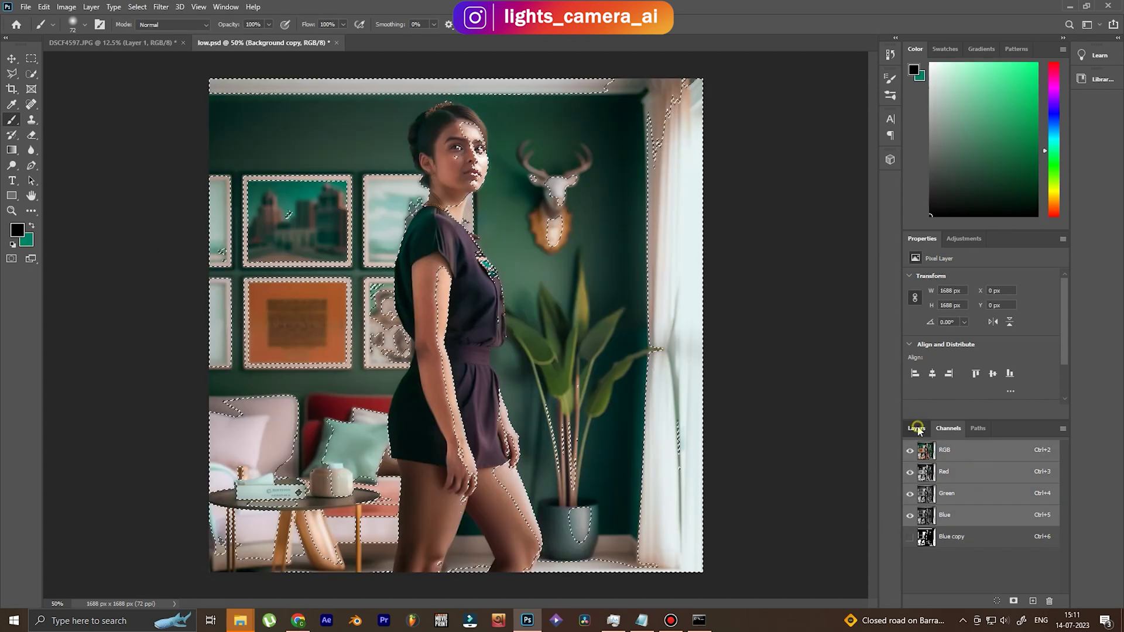
left_click(917, 428)
Step: Add 15% noise to the highlight selection, deselect, and inspect the grain at 100%
left_click(160, 7)
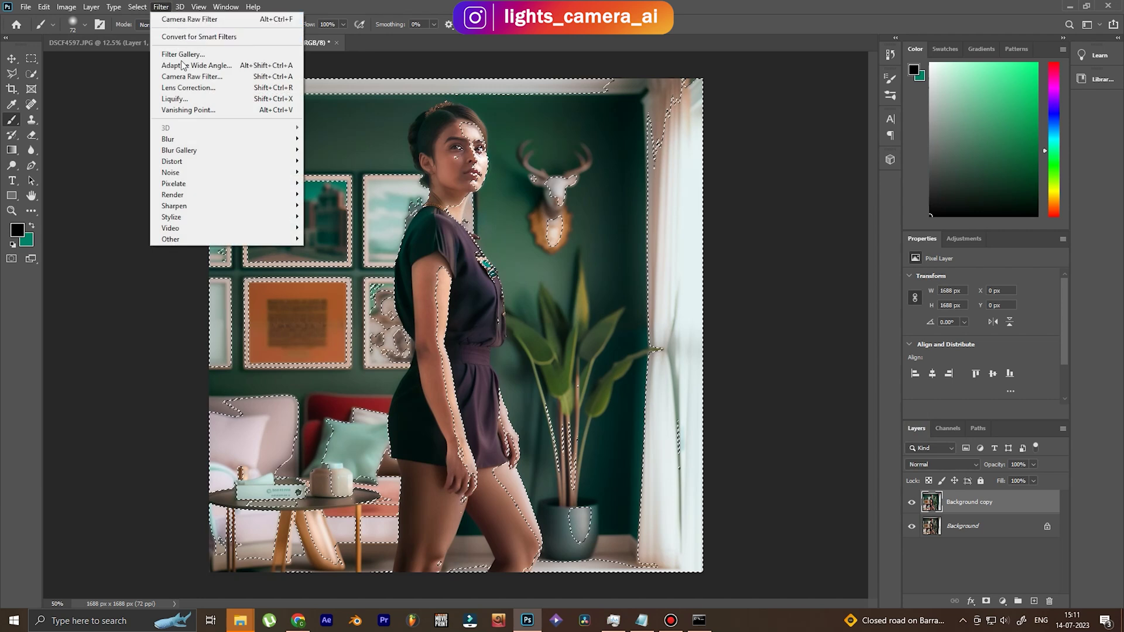
mouse_move(176, 172)
left_click(328, 172)
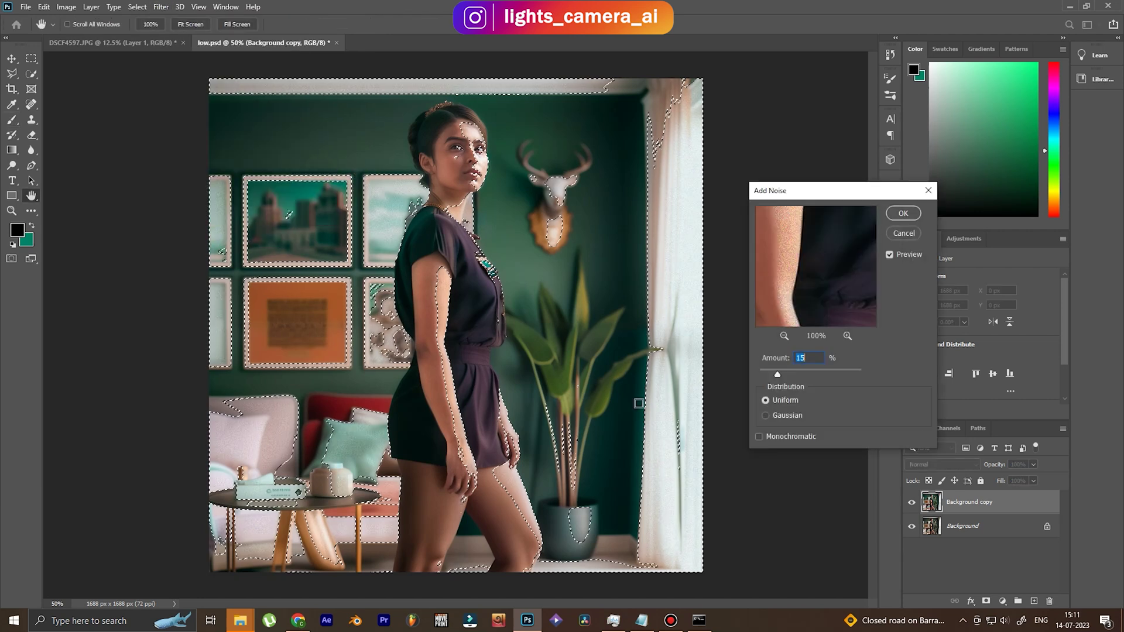
left_click(902, 214)
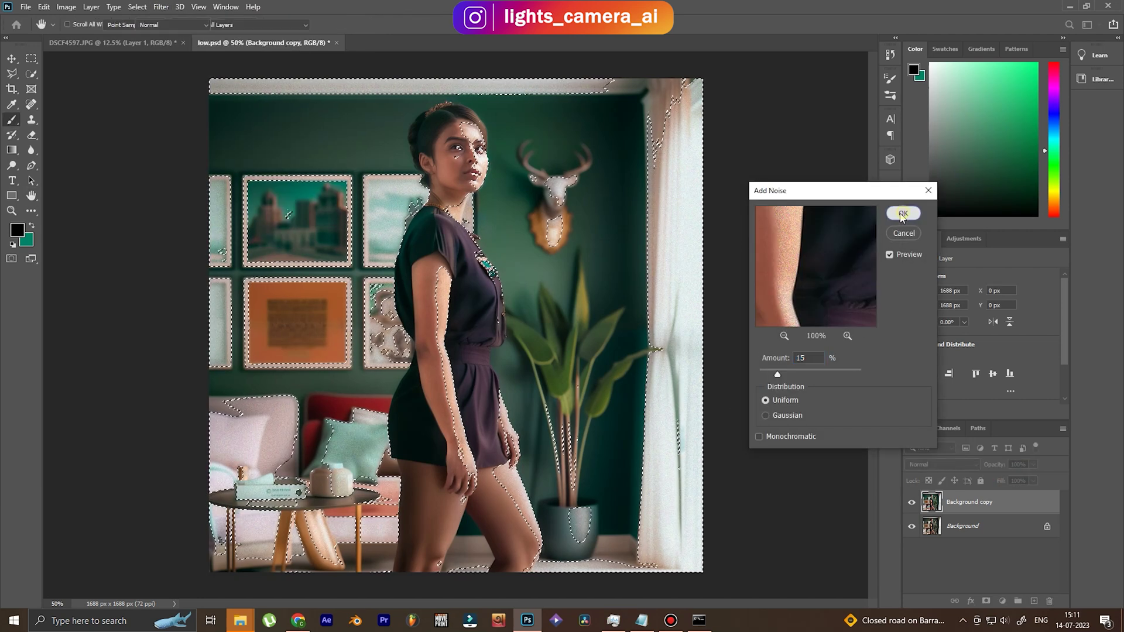
key("ctrl+d")
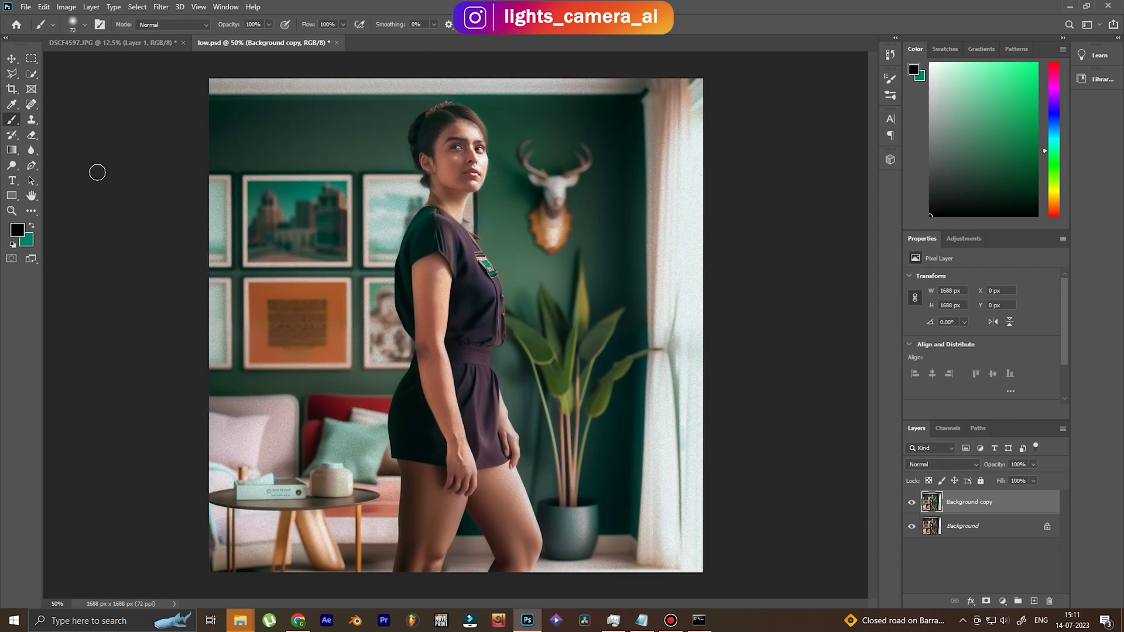
left_click(11, 60)
key("ctrl+1")
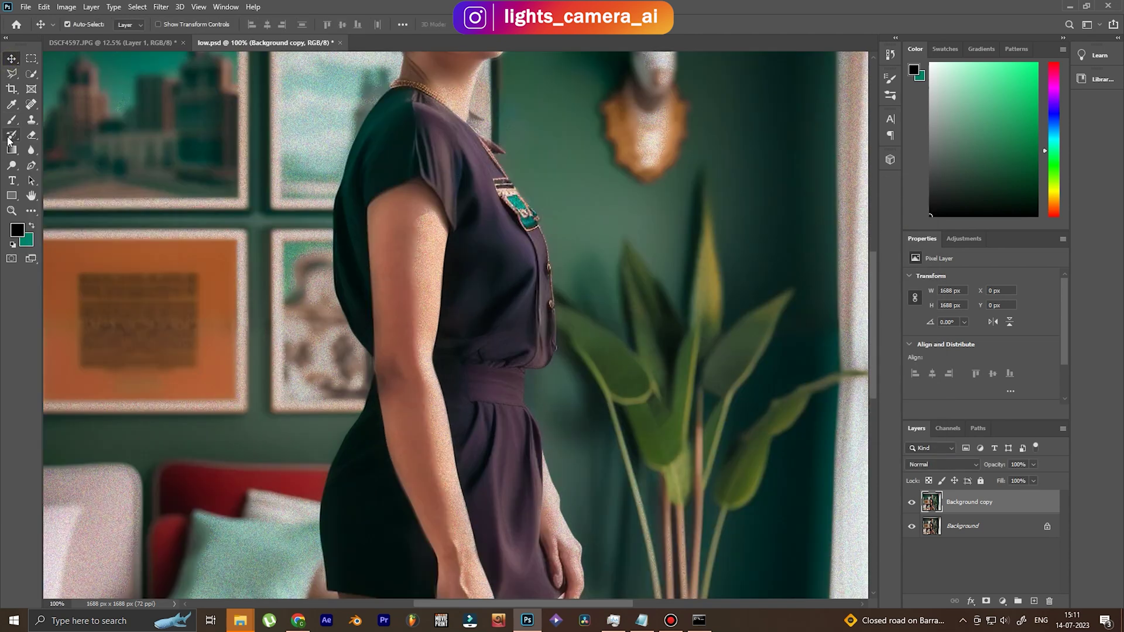
key("ctrl+minus")
key("ctrl+minus")
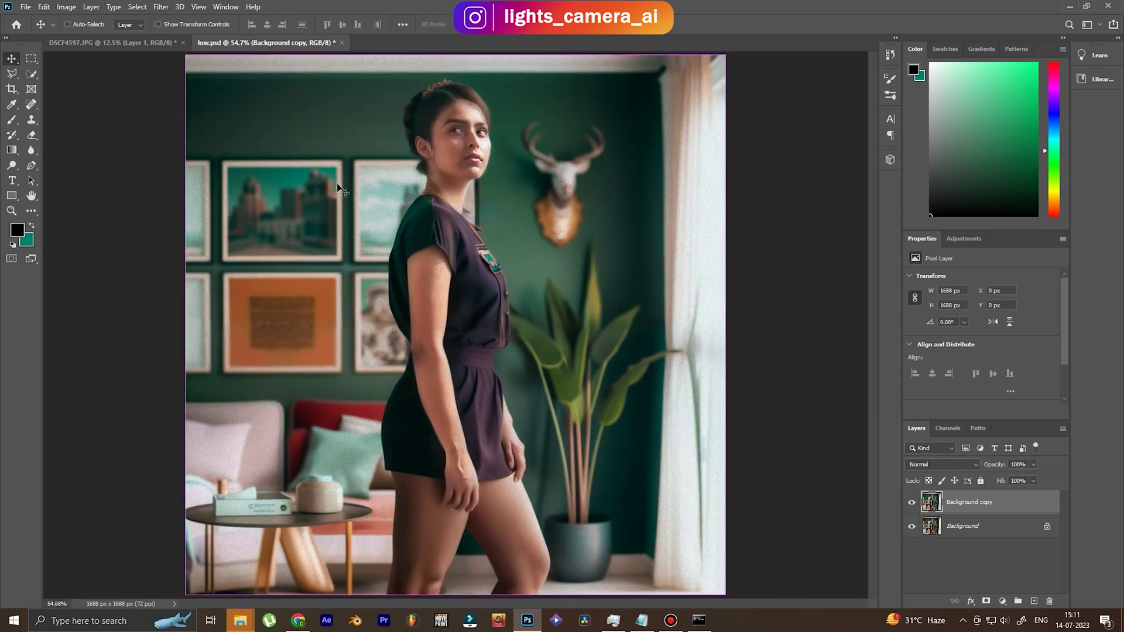